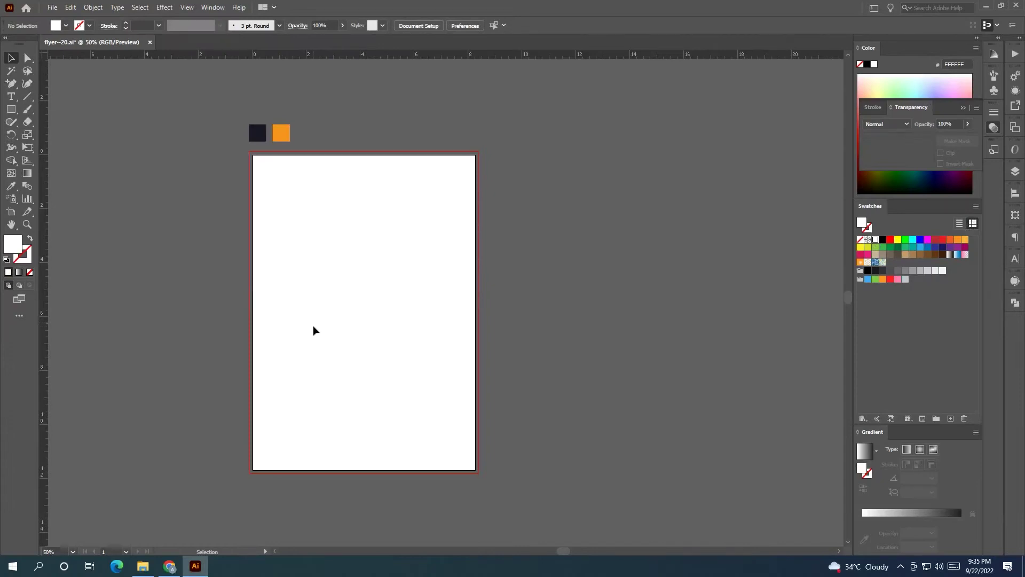
Draw a white rectangle of about 8.39 by 11.82 in covering the whole artboard
{"action": "left_click", "coordinate": [10, 110]}
{"action": "left_click_drag", "start_coordinate": [248, 151], "coordinate": [479, 473]}
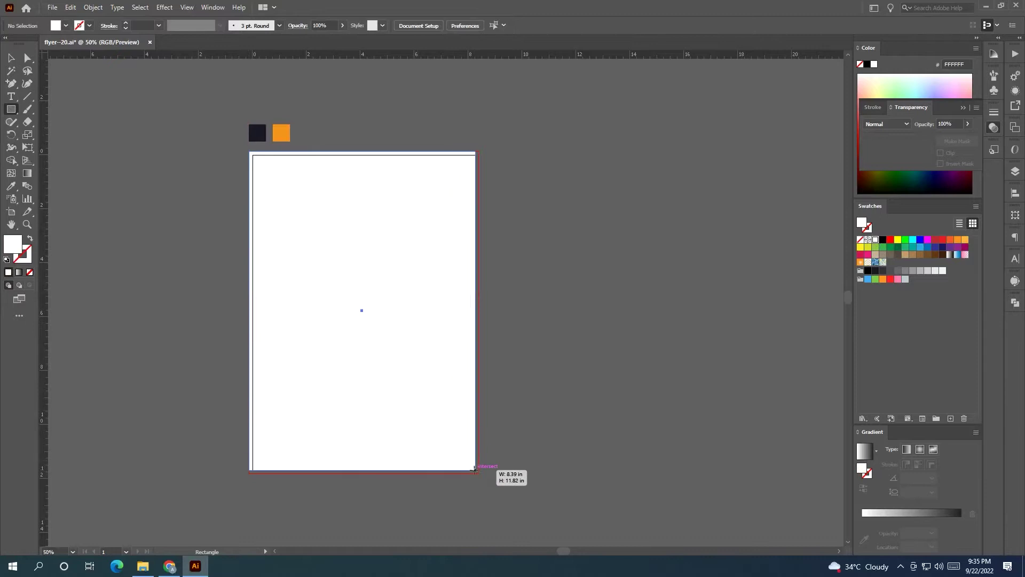
{"action": "left_click", "coordinate": [8, 57]}
{"action": "left_click", "coordinate": [213, 266]}
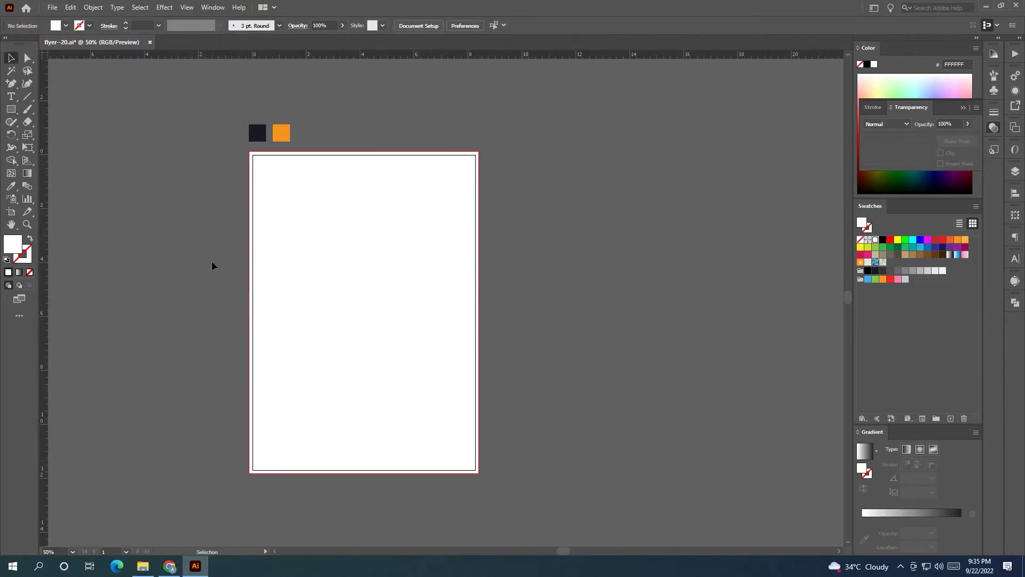
{"action": "left_click_drag", "start_coordinate": [213, 265], "coordinate": [177, 271]}
Draw a rectangle from the page's left edge and slant its top-right corner leftward
{"action": "left_click", "coordinate": [9, 110]}
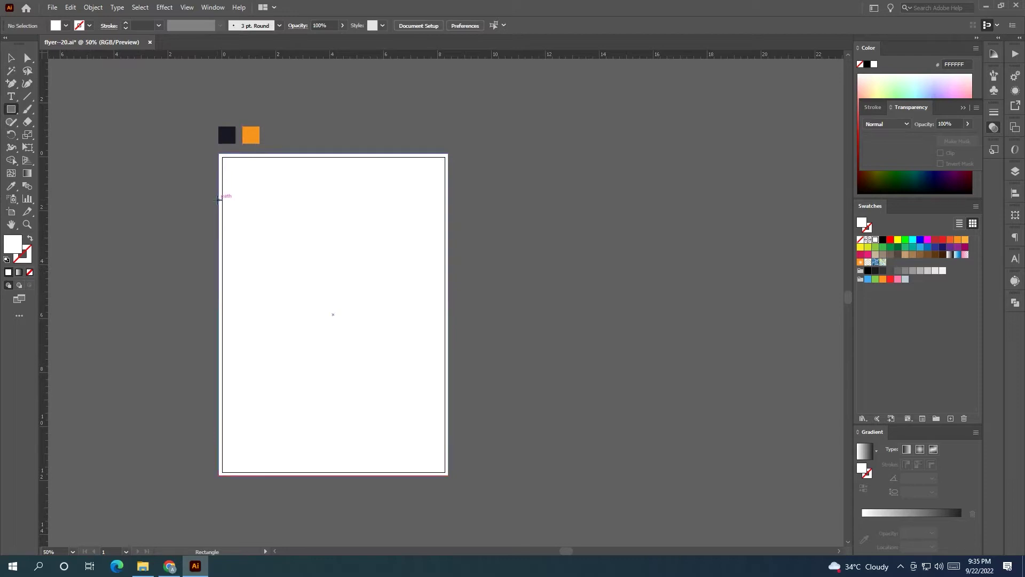
{"action": "mouse_move", "coordinate": [220, 191]}
{"action": "left_mouse_down"}
{"action": "mouse_move", "coordinate": [368, 294]}
{"action": "mouse_move", "coordinate": [395, 295]}
{"action": "left_mouse_up"}
{"action": "key", "text": "a"}
{"action": "left_click_drag", "start_coordinate": [394, 192], "coordinate": [332, 200]}
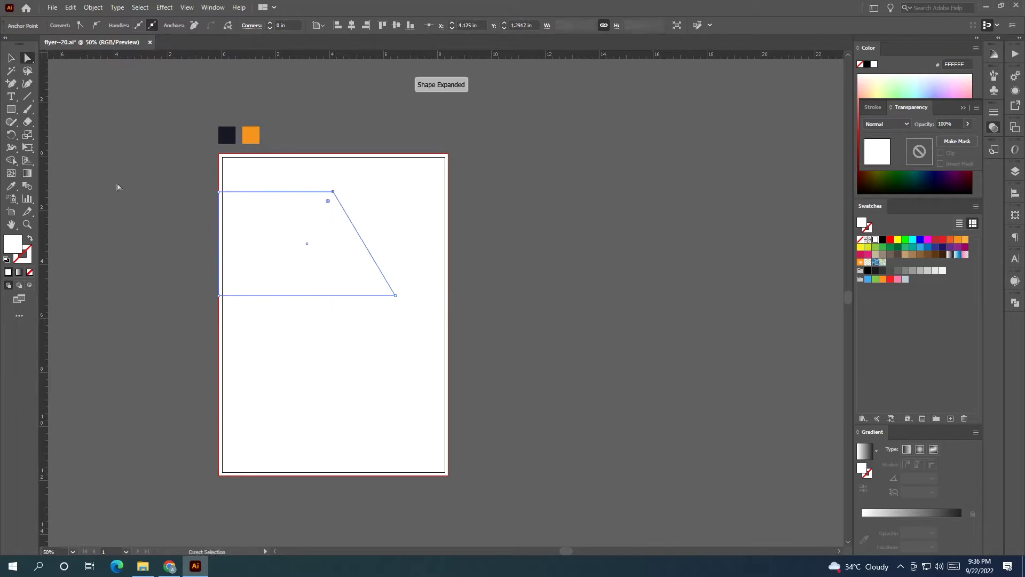
Fill the trapezoid with the sampled orange and deselect it
{"action": "left_click", "coordinate": [12, 185]}
{"action": "left_click", "coordinate": [251, 136]}
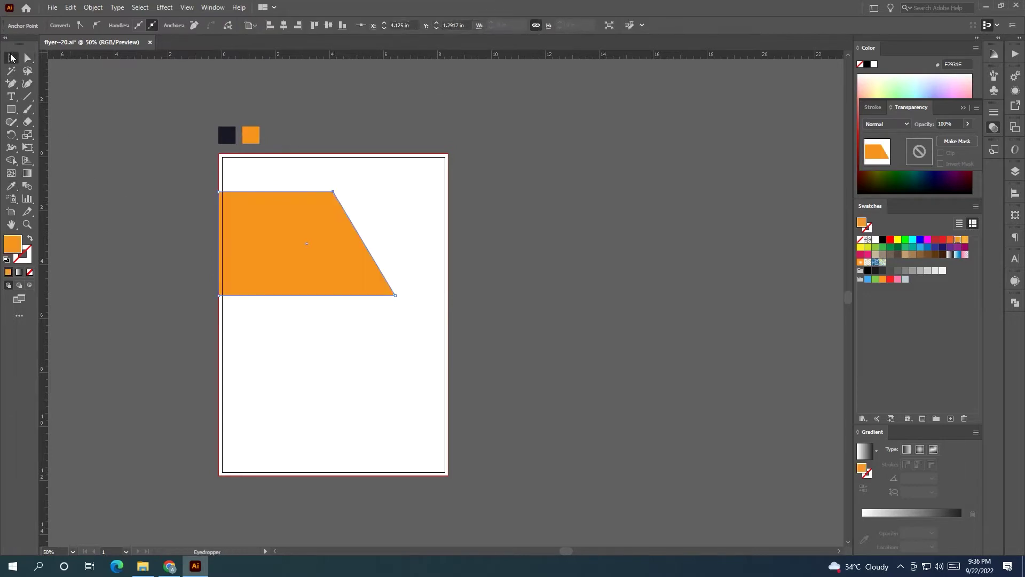
{"action": "left_click", "coordinate": [12, 58]}
{"action": "left_click", "coordinate": [121, 179]}
{"action": "scroll", "coordinate": [112, 176], "scroll_direction": "right", "scroll_amount": 1}
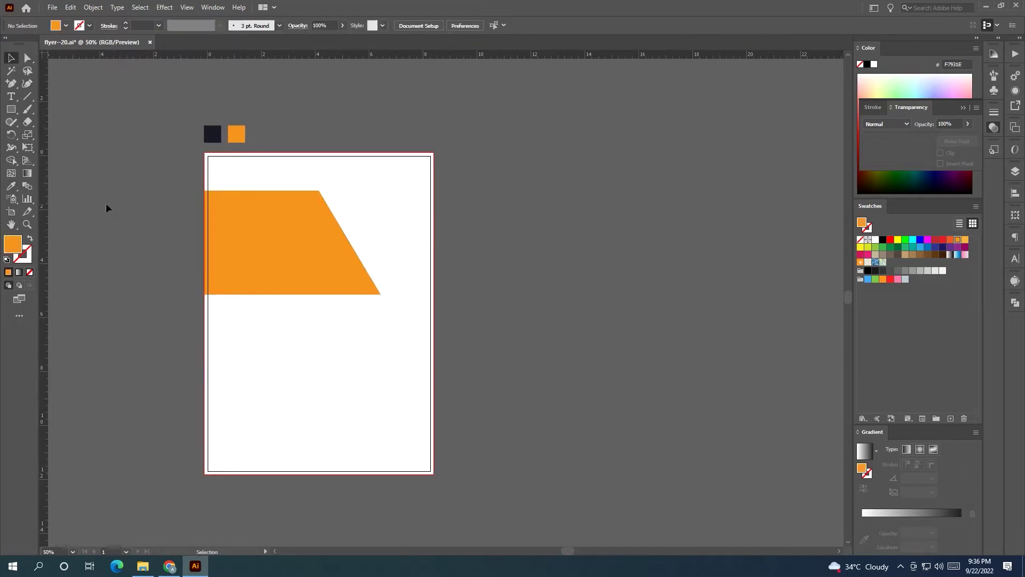
Trace a Pen path from the trapezoid's corner up to the page's top-right corner and back
{"action": "left_click", "coordinate": [12, 83]}
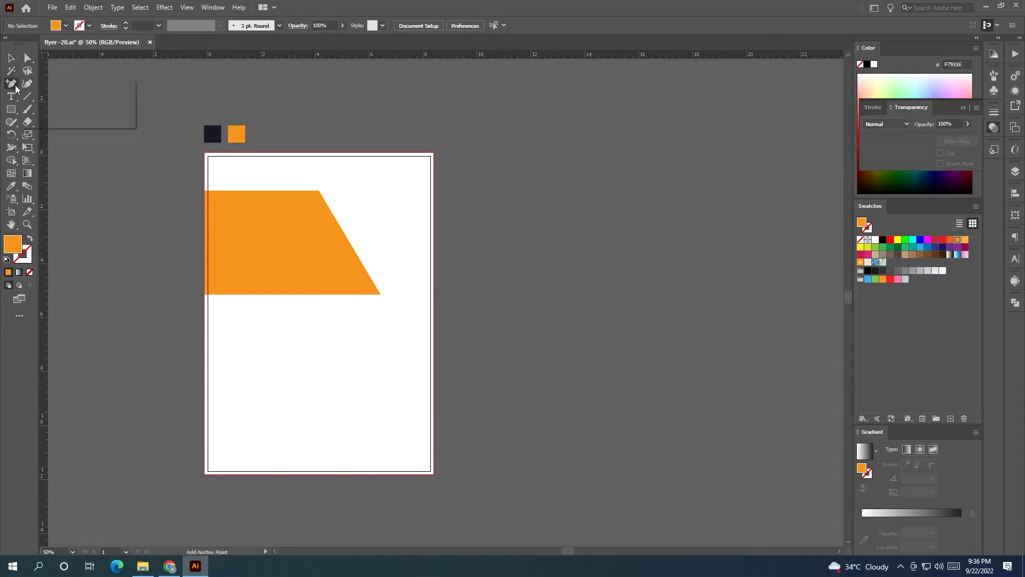
{"action": "left_click", "coordinate": [381, 294]}
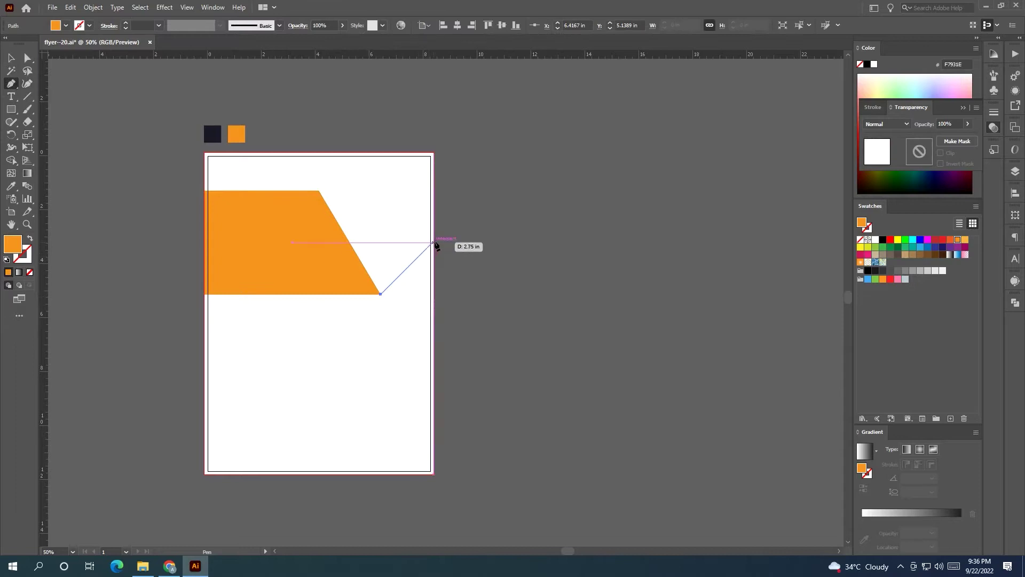
{"action": "left_click", "coordinate": [433, 243]}
{"action": "left_click", "coordinate": [433, 153]}
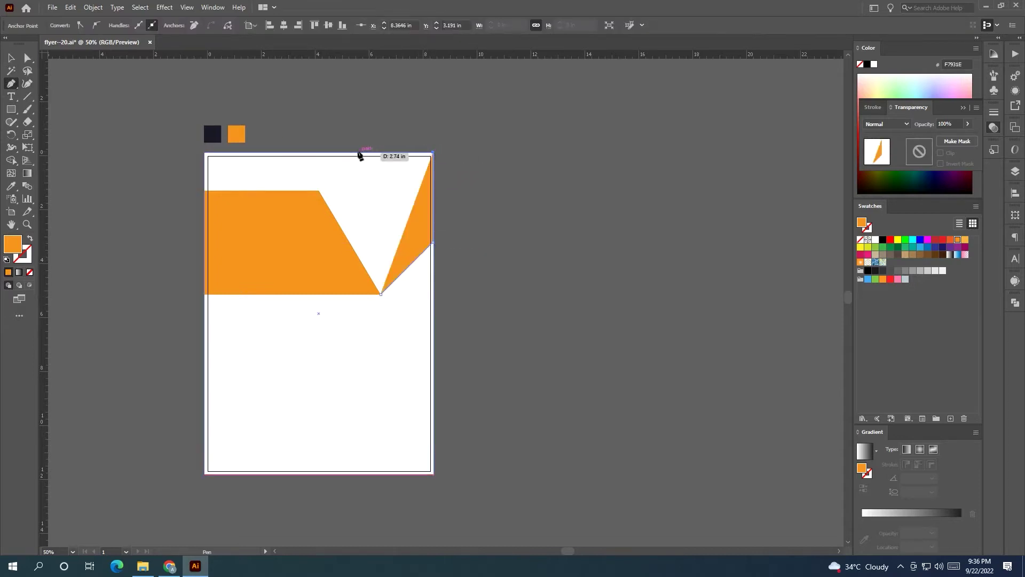
{"action": "left_click", "coordinate": [353, 154]}
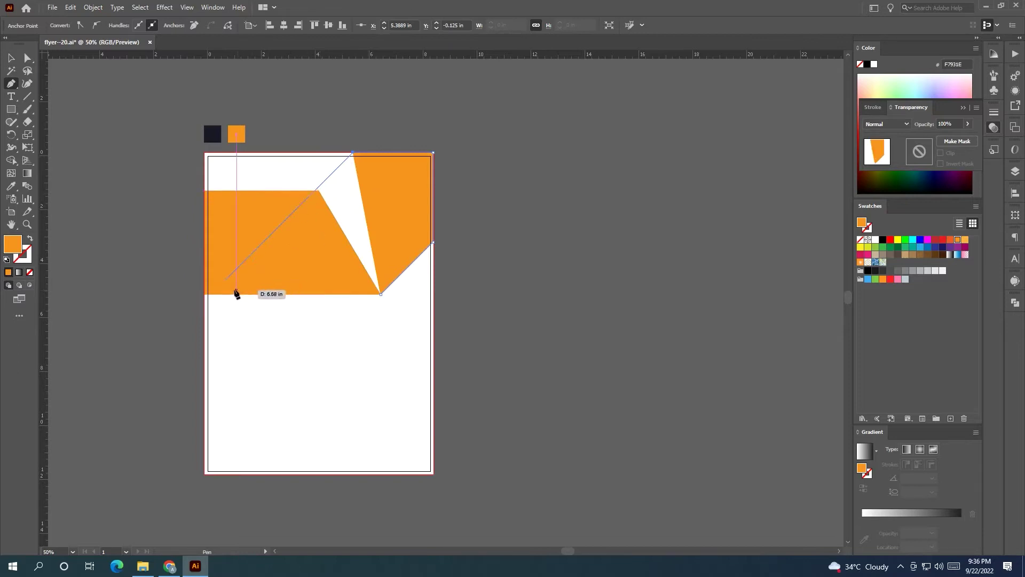
{"action": "left_click", "coordinate": [209, 294]}
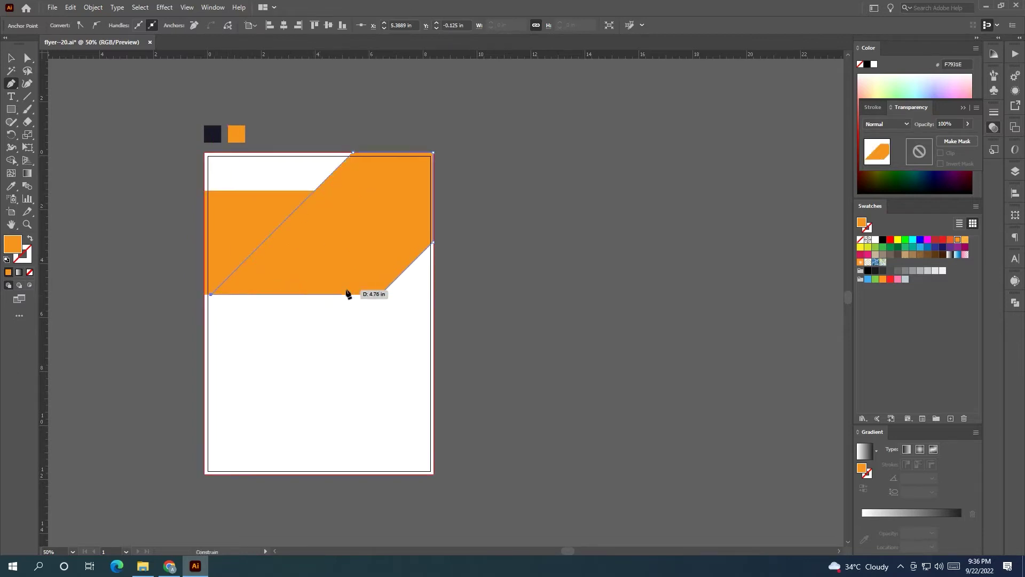
Fill the new shape with the sampled dark navy and deselect it
{"action": "left_click", "coordinate": [11, 186]}
{"action": "left_click", "coordinate": [212, 134]}
{"action": "key", "text": "v"}
{"action": "key", "text": "ctrl+shift+a"}
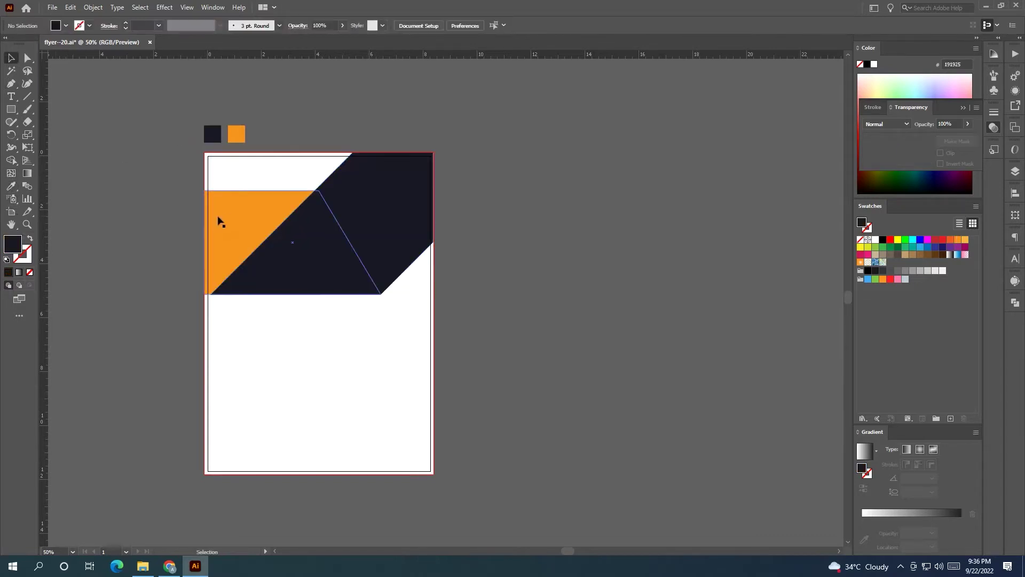
{"action": "right_click", "coordinate": [229, 214]}
Slide the navy shape's bottom-left corner right and raise its right-side corner
{"action": "left_click", "coordinate": [315, 235]}
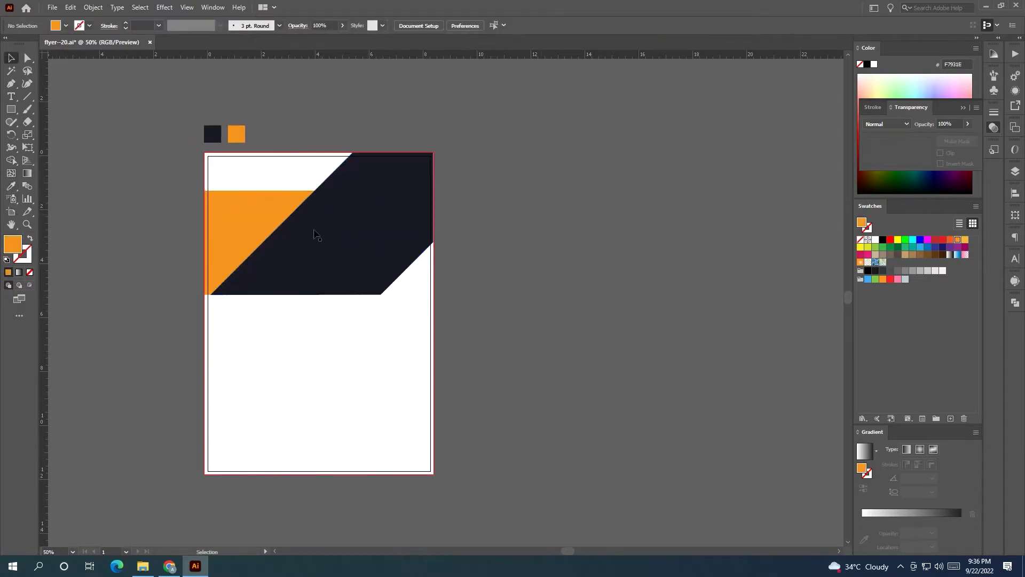
{"action": "key", "text": "a"}
{"action": "left_click", "coordinate": [212, 295]}
{"action": "left_click_drag", "start_coordinate": [211, 295], "coordinate": [229, 295]}
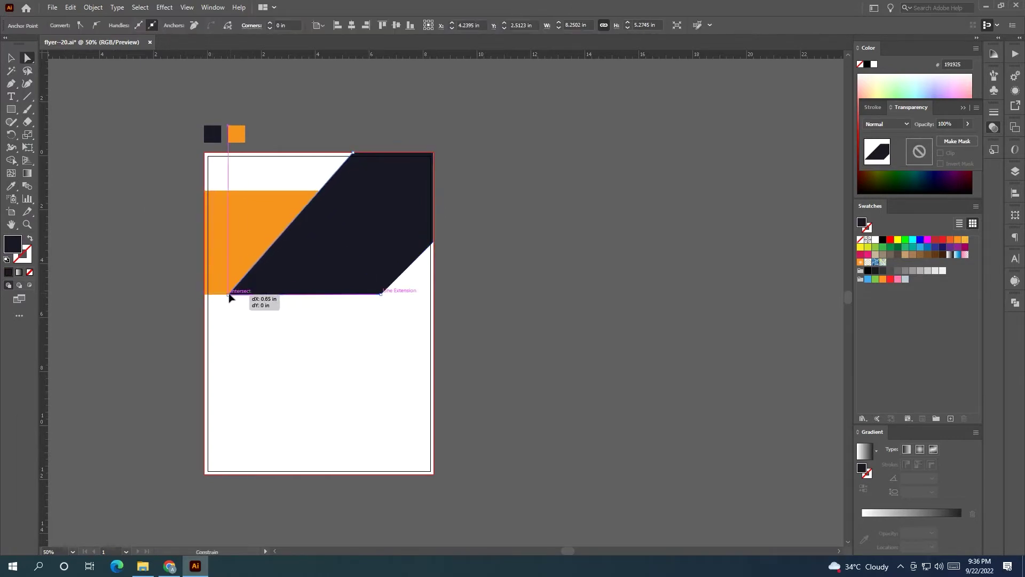
{"action": "left_click", "coordinate": [423, 255]}
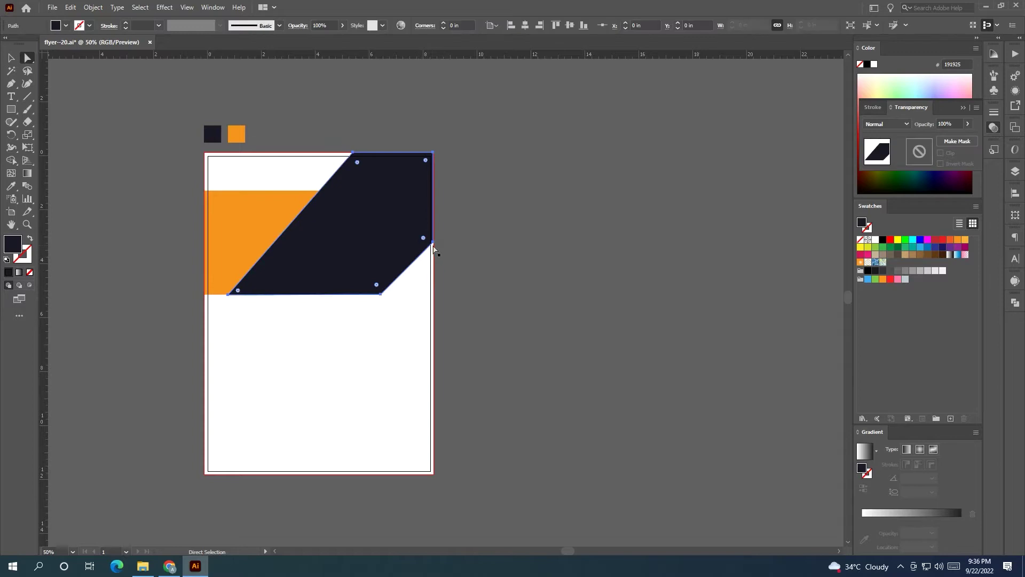
{"action": "left_click_drag", "start_coordinate": [434, 247], "coordinate": [435, 231]}
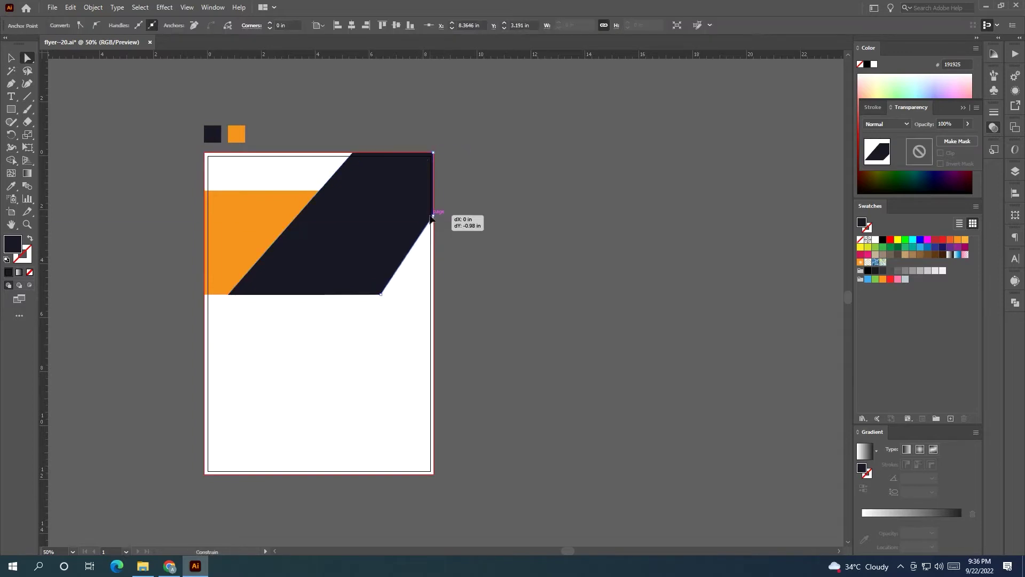
{"action": "left_click", "coordinate": [458, 233]}
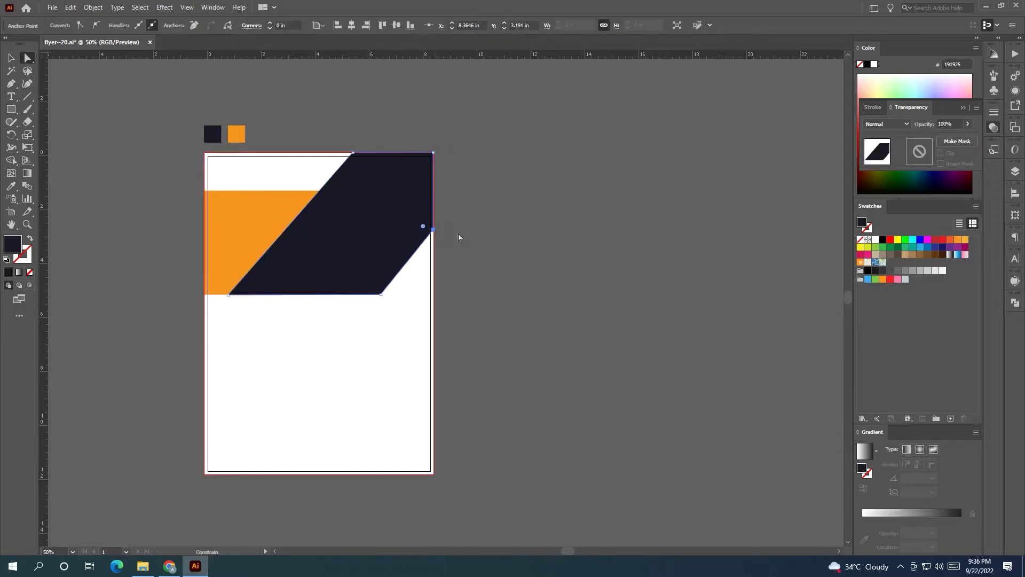
Select the orange band and bring up its stacking options
{"action": "left_click", "coordinate": [230, 235]}
{"action": "right_click", "coordinate": [230, 236]}
{"action": "left_click", "coordinate": [562, 327]}
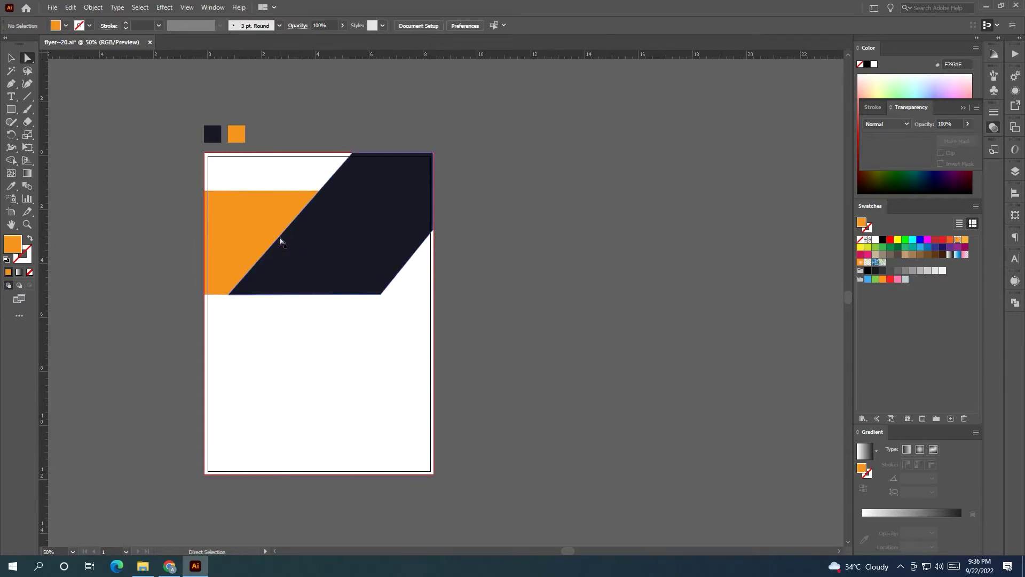
{"action": "right_click", "coordinate": [276, 223]}
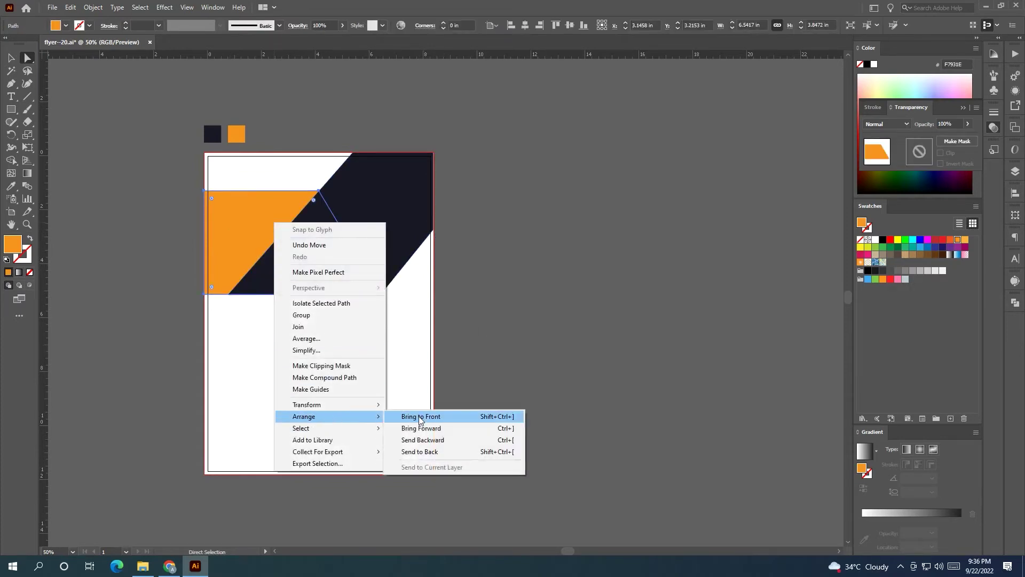
Bring the orange band to the front, over the navy shape
{"action": "left_click", "coordinate": [420, 416]}
{"action": "left_click_drag", "start_coordinate": [499, 359], "coordinate": [426, 333]}
{"action": "left_click_drag", "start_coordinate": [344, 270], "coordinate": [394, 271]}
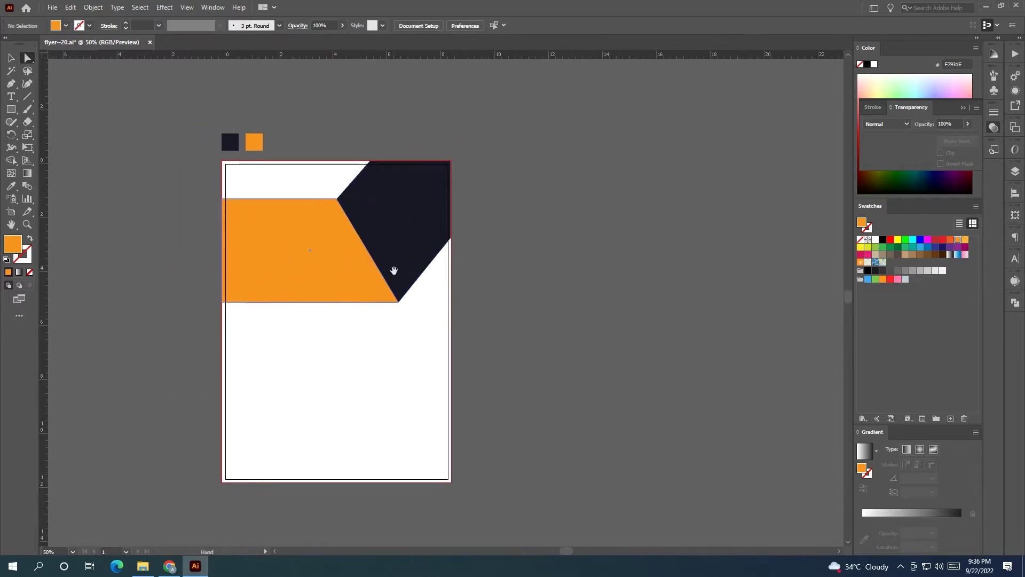
Try a 0.25 in Offset Path on the navy shape, then cancel it
{"action": "left_click", "coordinate": [391, 245]}
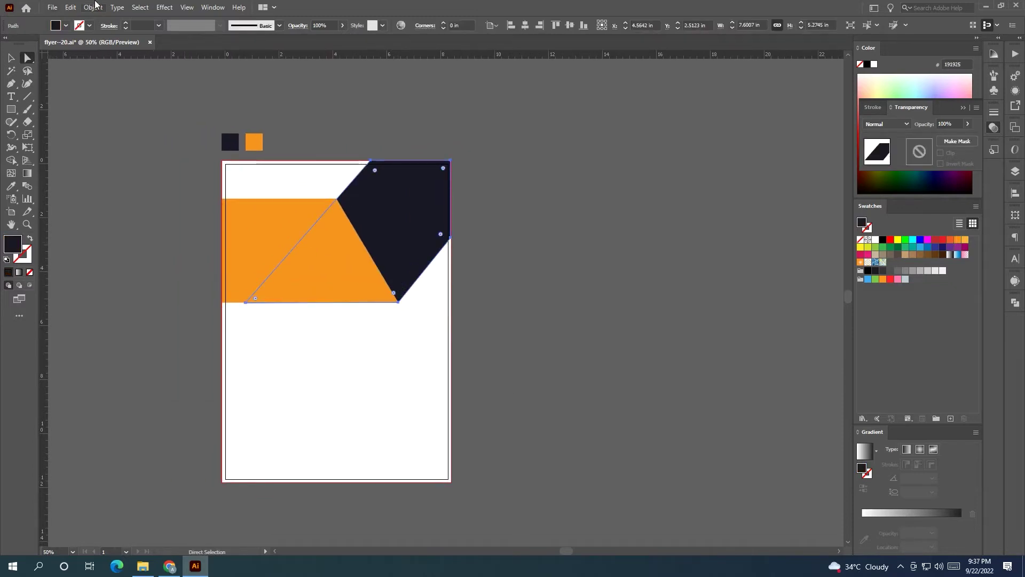
{"action": "left_click", "coordinate": [93, 7]}
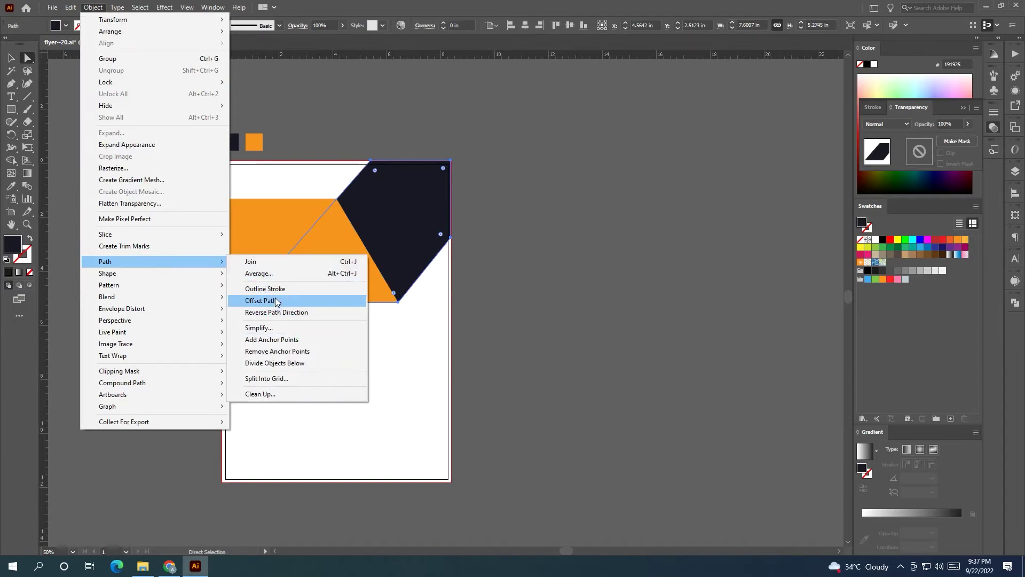
{"action": "left_click", "coordinate": [265, 300]}
{"action": "type", "text": "0.25"}
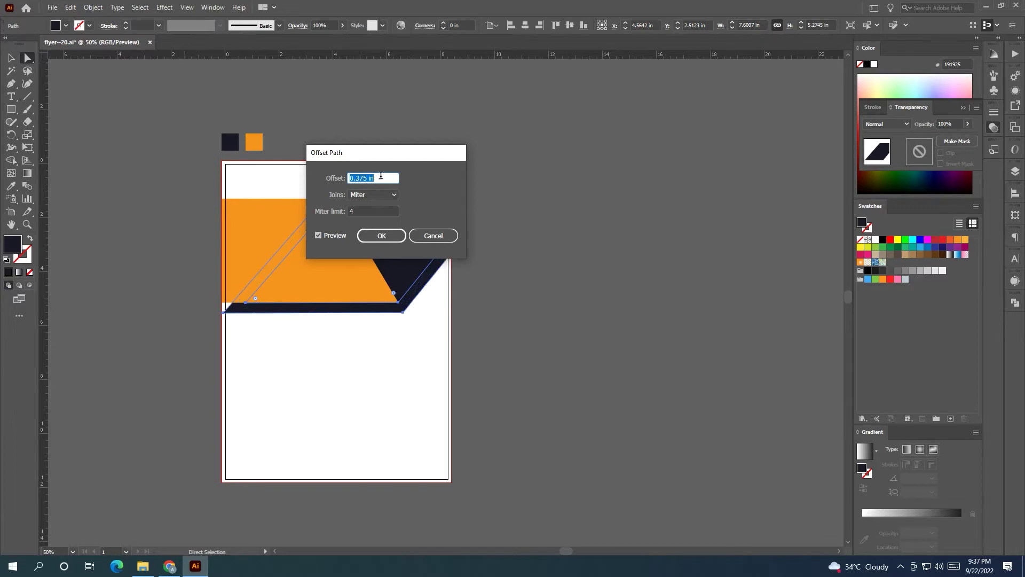
{"action": "left_click", "coordinate": [430, 235]}
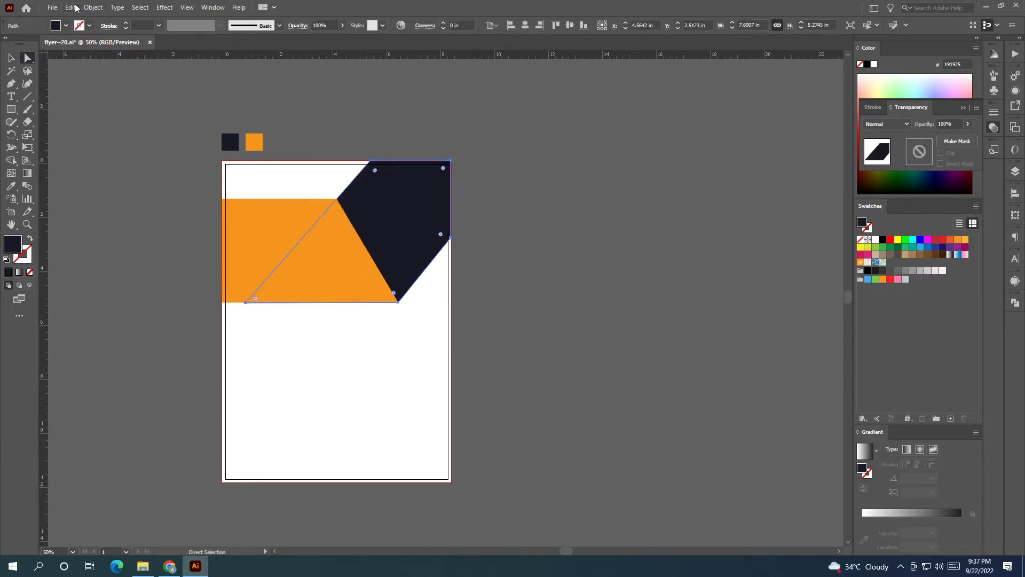
Copy the navy shape to the clipboard
{"action": "left_click", "coordinate": [93, 8]}
{"action": "left_click", "coordinate": [507, 151]}
{"action": "left_click", "coordinate": [103, 6]}
{"action": "mouse_move", "coordinate": [71, 8]}
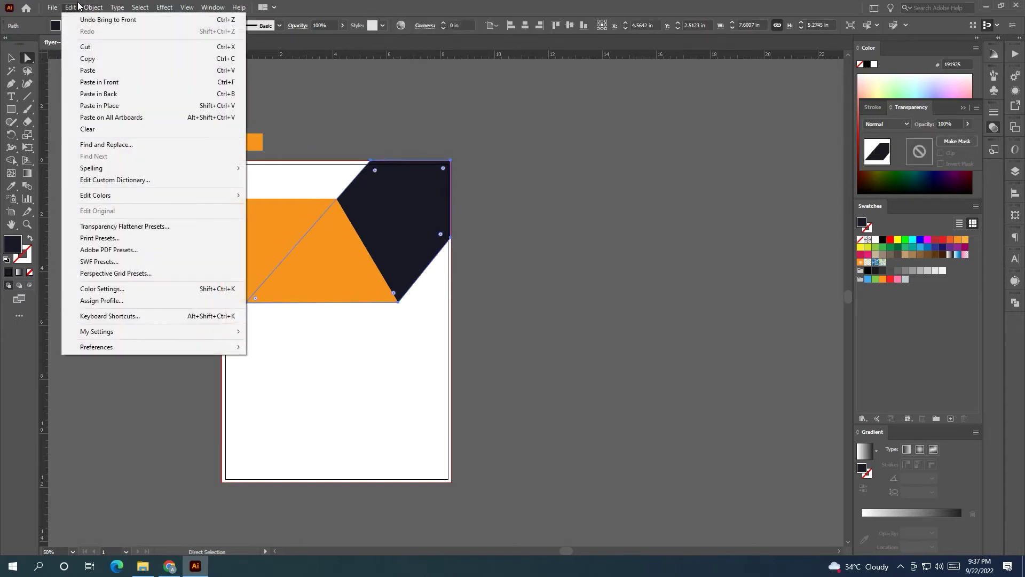
{"action": "left_click", "coordinate": [513, 128]}
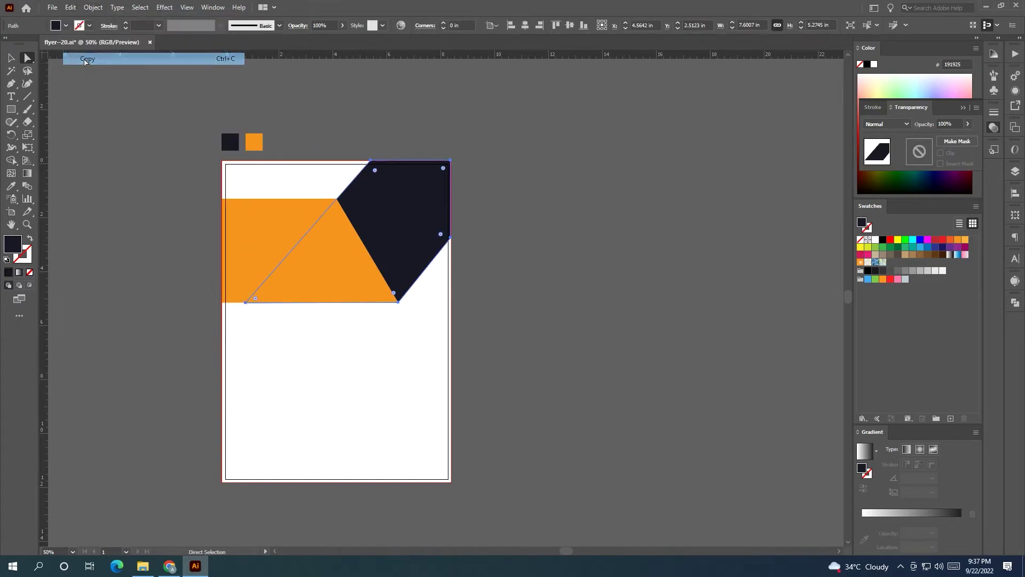
{"action": "scroll", "coordinate": [521, 137], "scroll_direction": "down", "scroll_amount": 1}
Place the office photo over the dark slanted shape and make a clipping mask
{"action": "scroll", "coordinate": [602, 180], "scroll_direction": "down", "scroll_amount": 1}
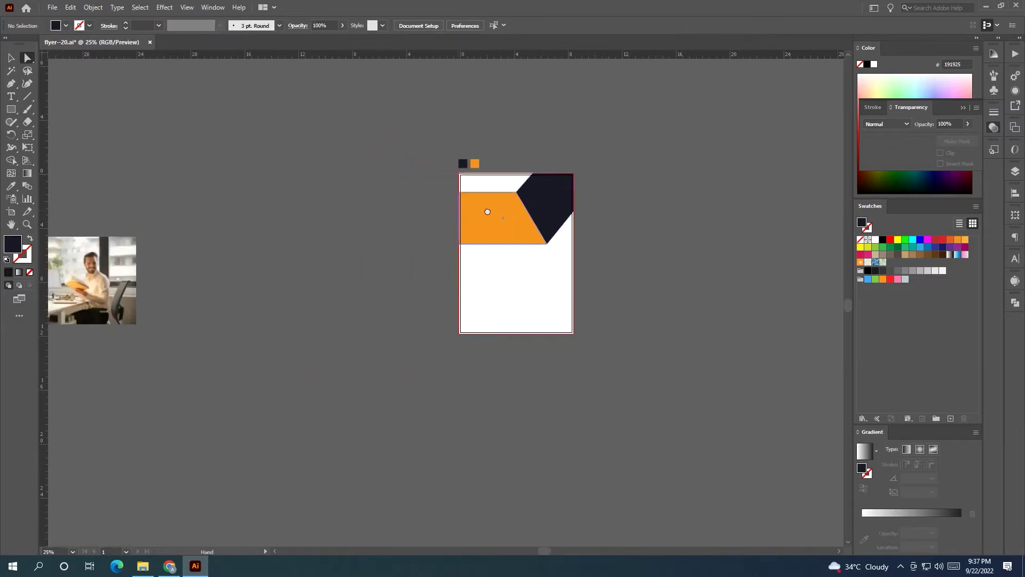
{"action": "left_click_drag", "start_coordinate": [164, 281], "coordinate": [456, 278]}
{"action": "scroll", "coordinate": [465, 299], "scroll_direction": "up", "scroll_amount": 1}
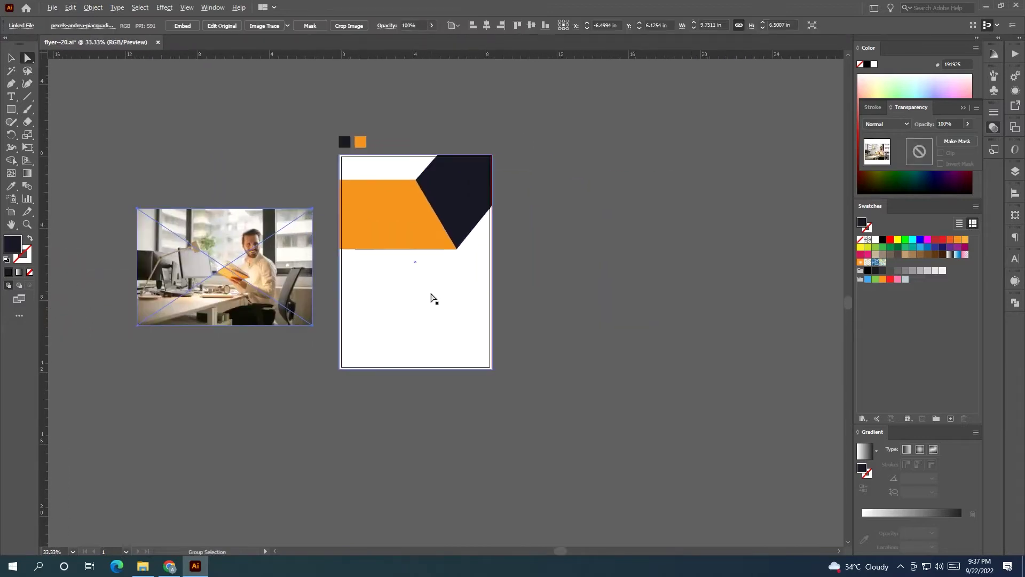
{"action": "left_click_drag", "start_coordinate": [226, 257], "coordinate": [470, 194]}
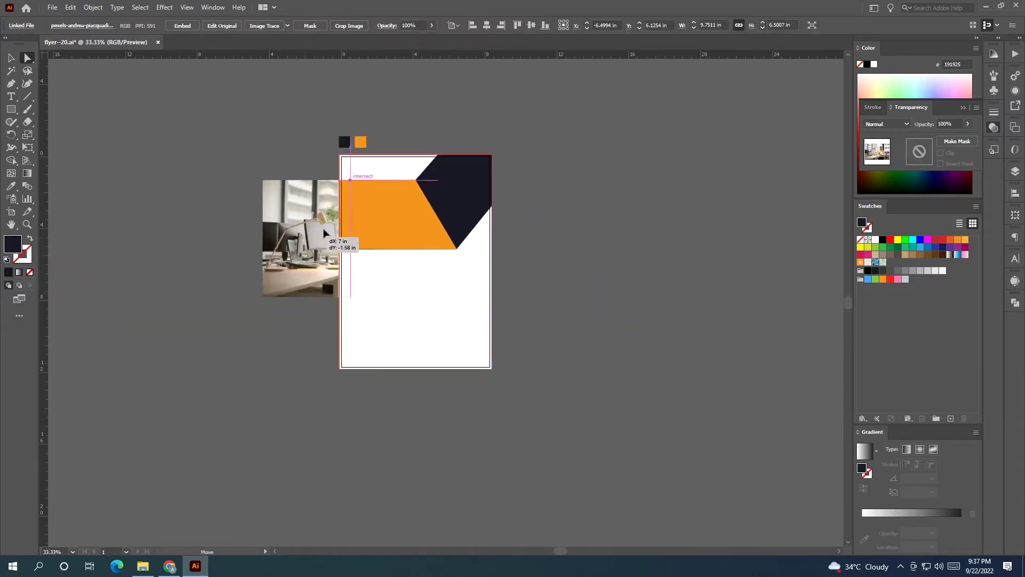
{"action": "left_click", "coordinate": [471, 184], "text": "shift"}
{"action": "right_click", "coordinate": [471, 182]}
{"action": "left_click", "coordinate": [549, 274]}
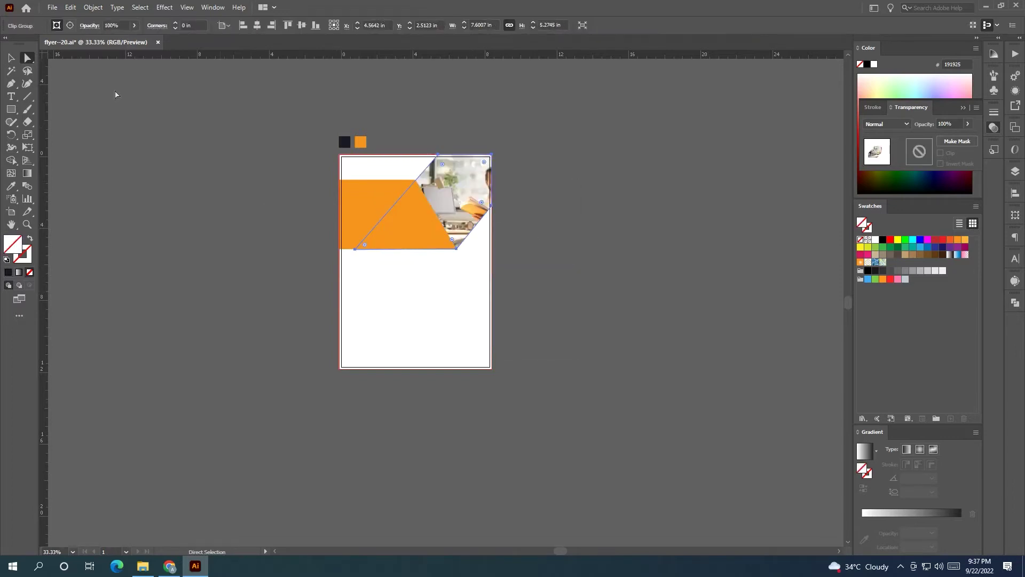
Slide and resize the photo inside its clipping frame to fit
{"action": "left_click", "coordinate": [70, 26]}
{"action": "left_click_drag", "start_coordinate": [460, 194], "coordinate": [416, 190]}
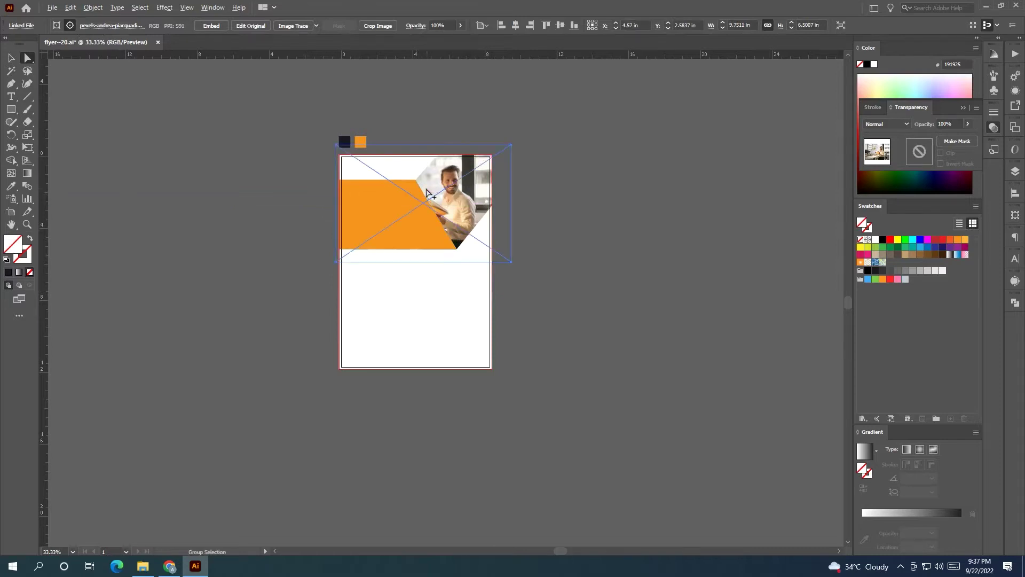
{"action": "scroll", "coordinate": [427, 192], "scroll_direction": "up", "scroll_amount": 1}
{"action": "left_click", "coordinate": [11, 58]}
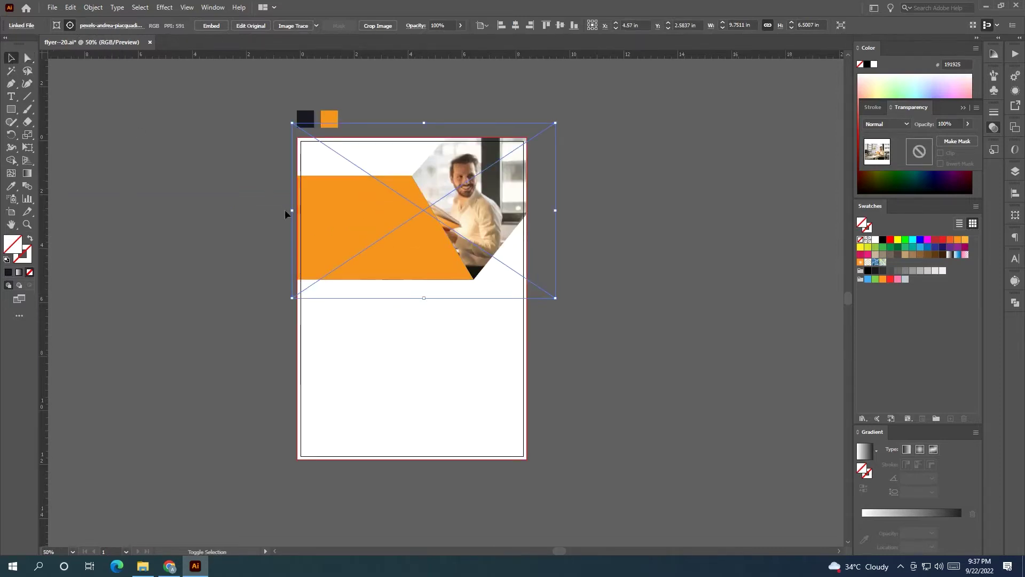
{"action": "left_click_drag", "start_coordinate": [291, 211], "coordinate": [336, 218]}
{"action": "mouse_move", "coordinate": [497, 229]}
{"action": "left_mouse_down"}
{"action": "mouse_move", "coordinate": [483, 225]}
{"action": "mouse_move", "coordinate": [522, 210]}
{"action": "left_mouse_up"}
{"action": "left_click_drag", "start_coordinate": [557, 138], "coordinate": [568, 130]}
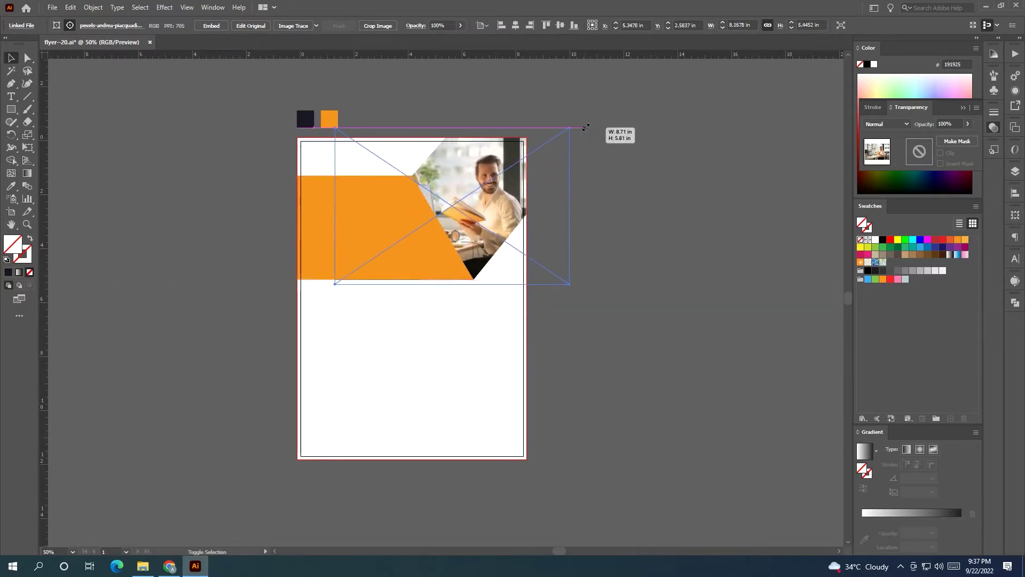
Set the orange band's blend mode to Multiply
{"action": "left_click", "coordinate": [620, 194]}
{"action": "left_click", "coordinate": [421, 243]}
{"action": "left_click", "coordinate": [886, 124]}
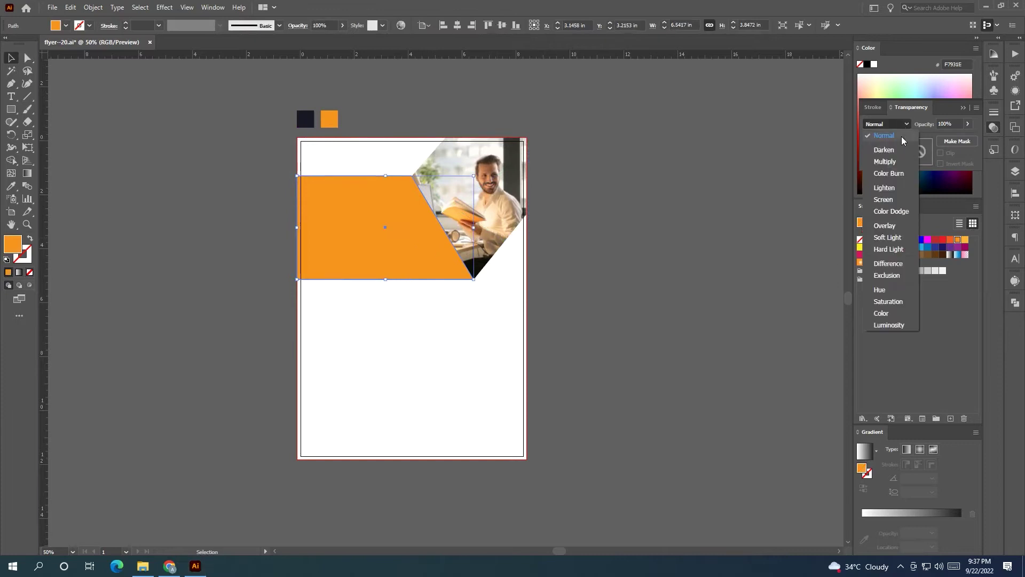
{"action": "left_click", "coordinate": [899, 163]}
{"action": "left_click", "coordinate": [707, 228]}
Slide the photo about 0.76 in left inside its clipping frame
{"action": "scroll", "coordinate": [700, 225], "scroll_direction": "left", "scroll_amount": 1}
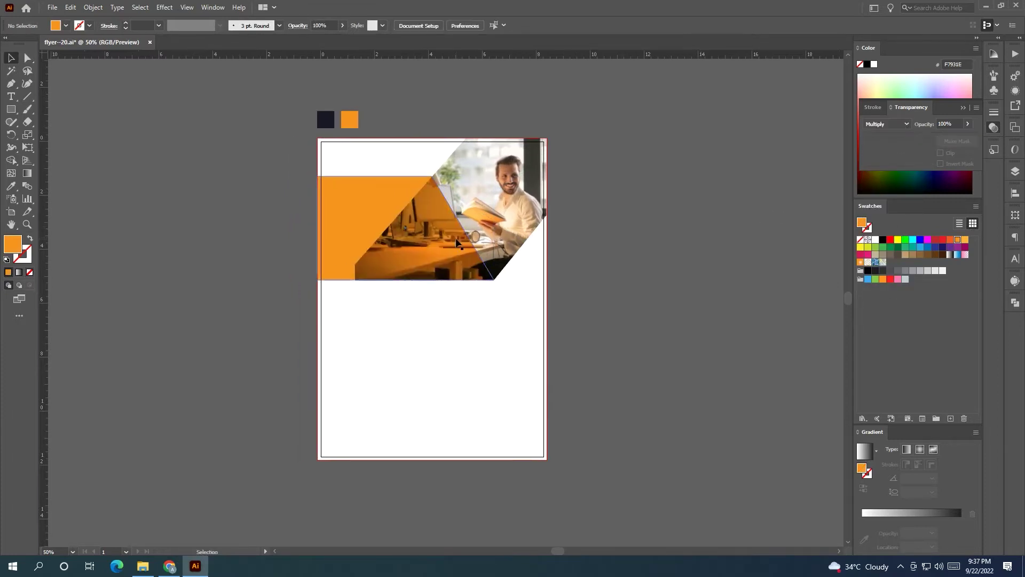
{"action": "left_click_drag", "start_coordinate": [500, 222], "coordinate": [477, 222]}
{"action": "key", "text": "ctrl+z"}
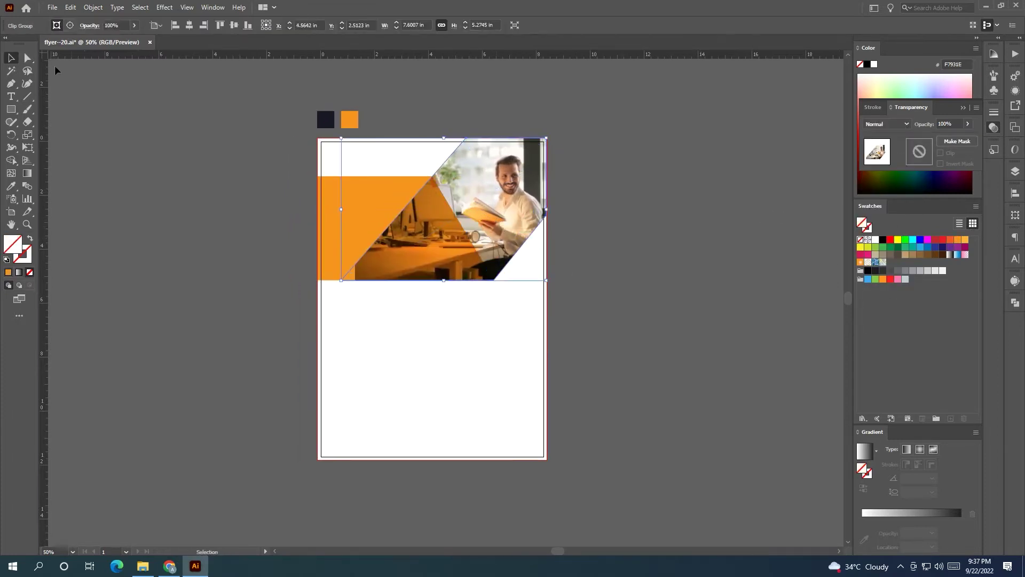
{"action": "left_click", "coordinate": [69, 26]}
{"action": "mouse_move", "coordinate": [458, 174]}
{"action": "left_mouse_down"}
{"action": "mouse_move", "coordinate": [437, 174]}
{"action": "mouse_move", "coordinate": [456, 198]}
{"action": "left_mouse_up"}
{"action": "scroll", "coordinate": [459, 201], "scroll_direction": "right", "scroll_amount": 2}
{"action": "left_click", "coordinate": [616, 213]}
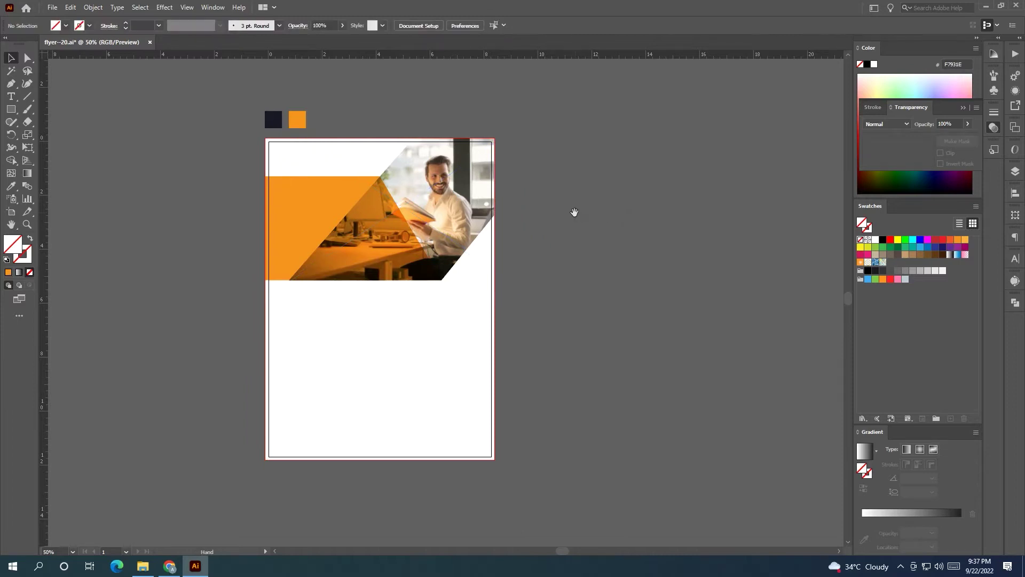
{"action": "left_click_drag", "start_coordinate": [574, 213], "coordinate": [560, 218]}
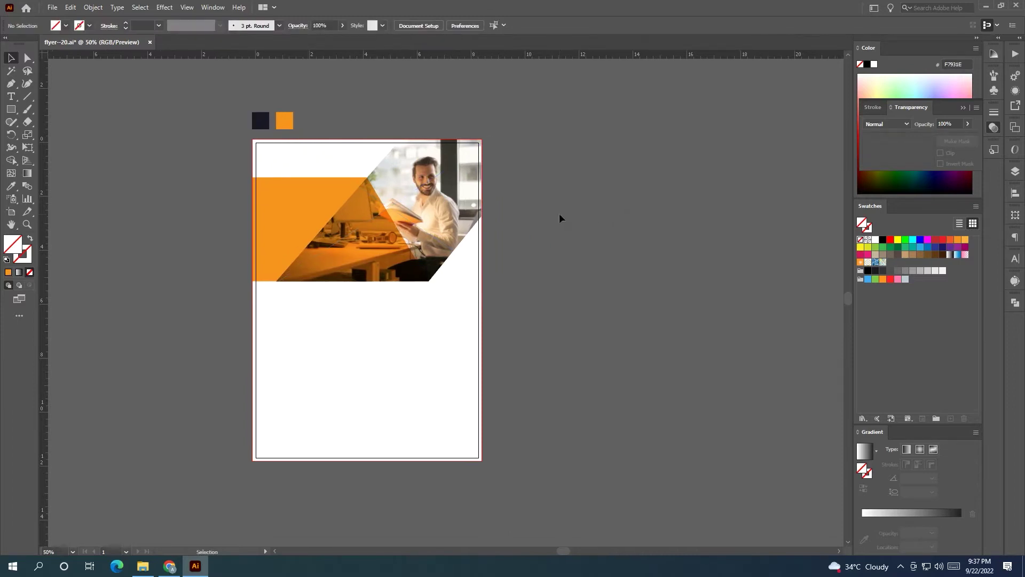
{"action": "left_click_drag", "start_coordinate": [560, 214], "coordinate": [575, 220]}
Paste the navy shape in front, then send it backward twice behind the photo
{"action": "left_click", "coordinate": [93, 7]}
{"action": "mouse_move", "coordinate": [71, 8]}
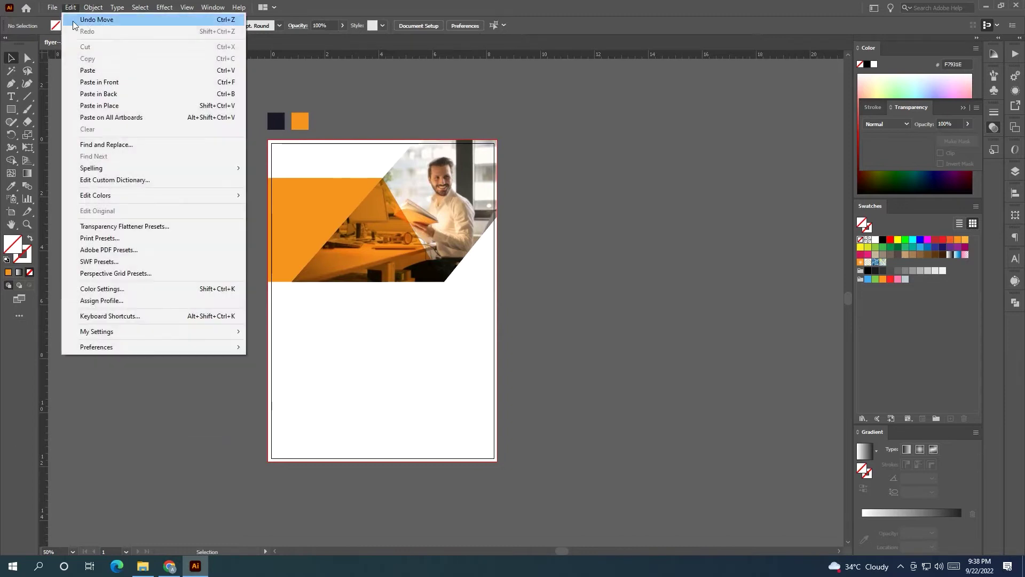
{"action": "left_click", "coordinate": [99, 82]}
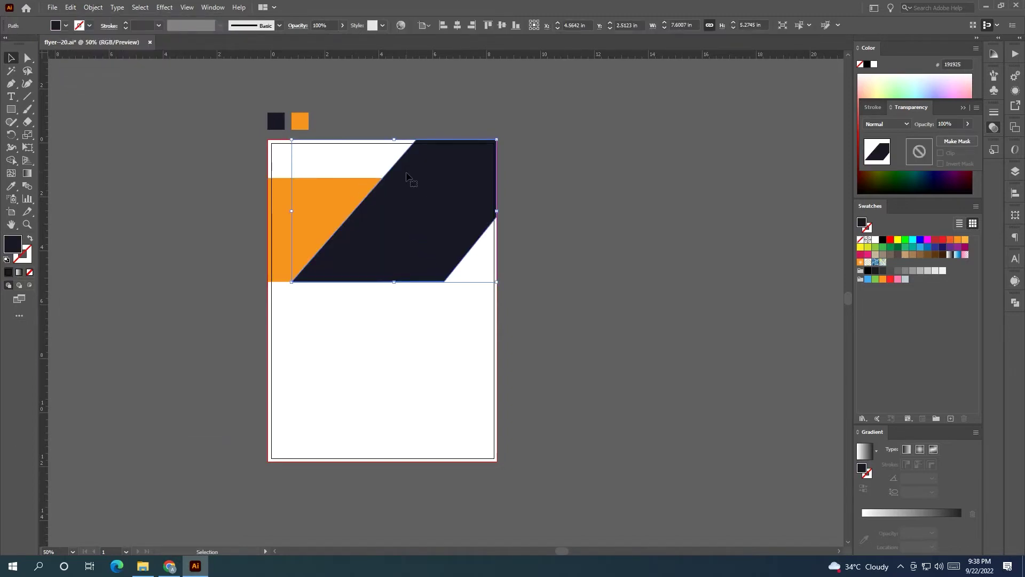
{"action": "right_click", "coordinate": [407, 174]}
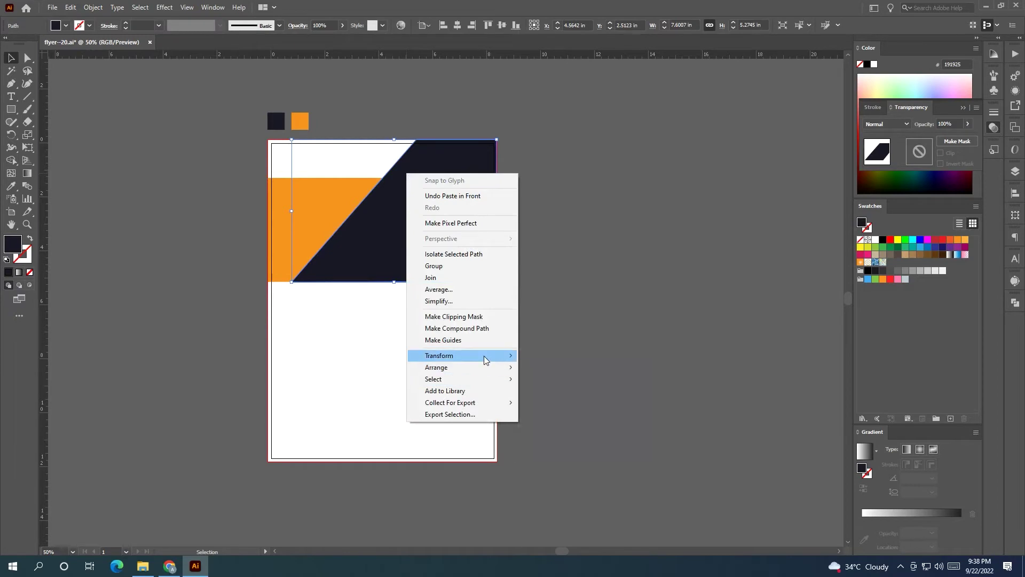
{"action": "mouse_move", "coordinate": [437, 367]}
{"action": "left_click", "coordinate": [542, 392]}
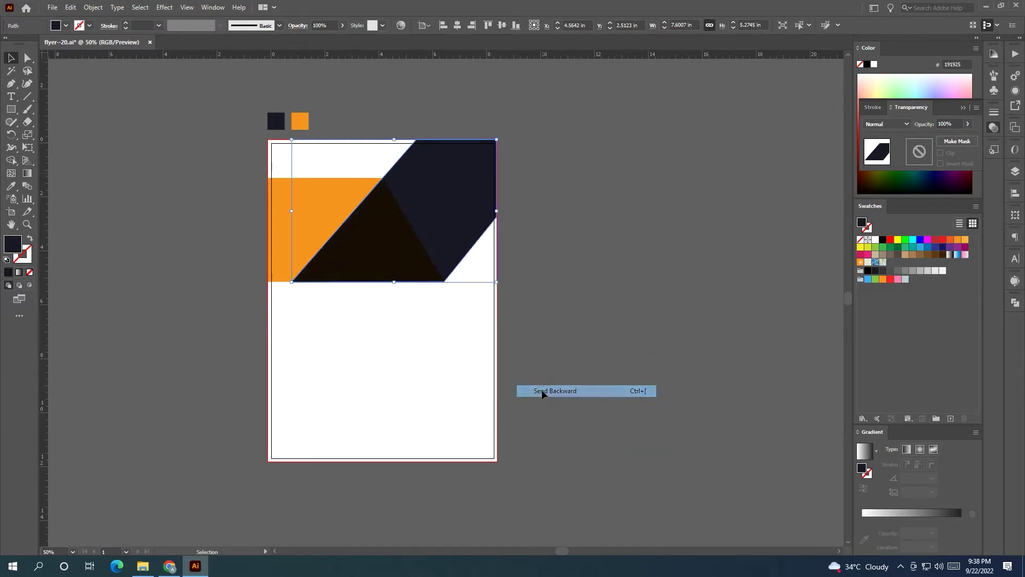
{"action": "right_click", "coordinate": [430, 232]}
{"action": "mouse_move", "coordinate": [481, 412]}
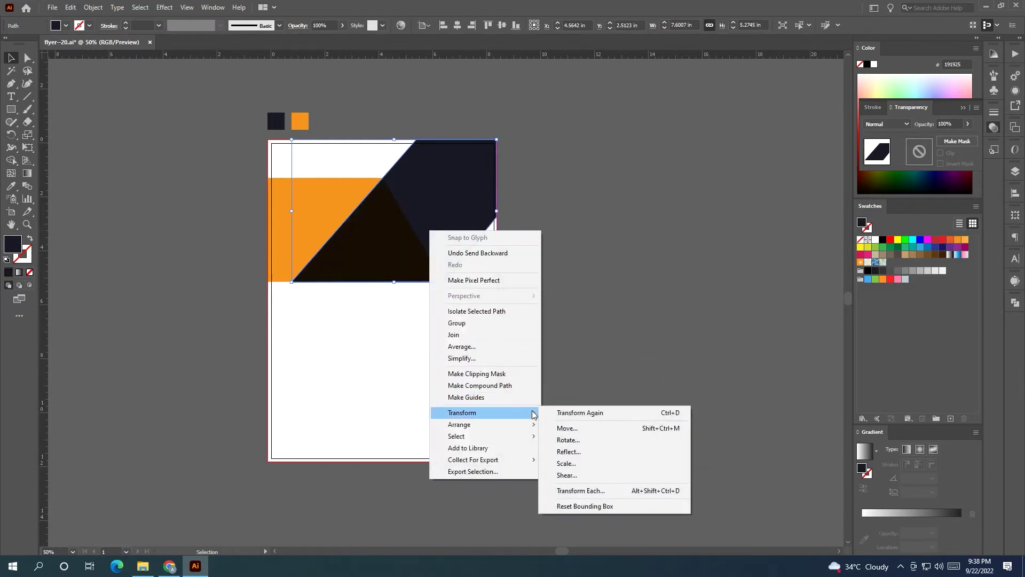
{"action": "left_click", "coordinate": [565, 446]}
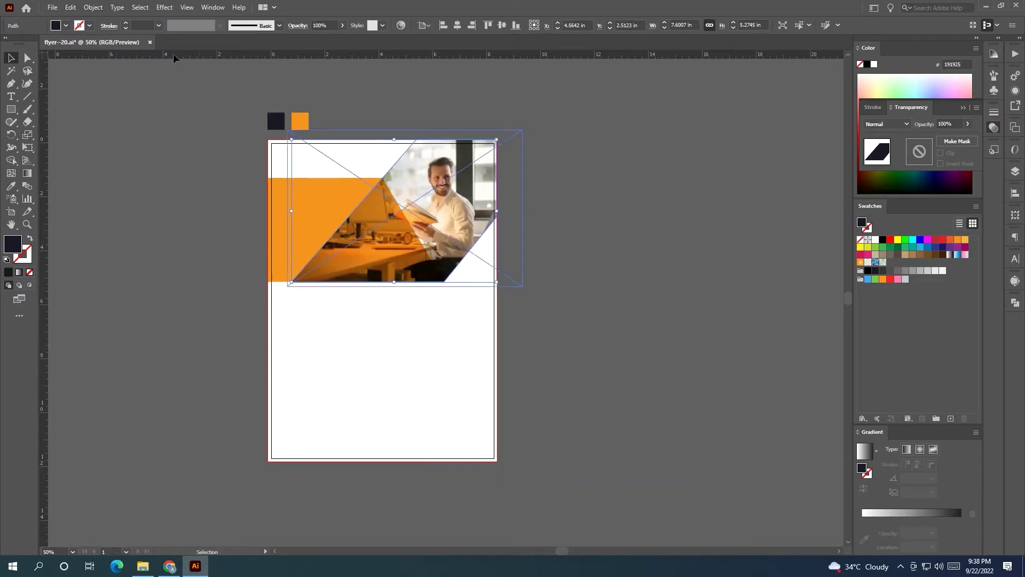
{"action": "left_click", "coordinate": [94, 7]}
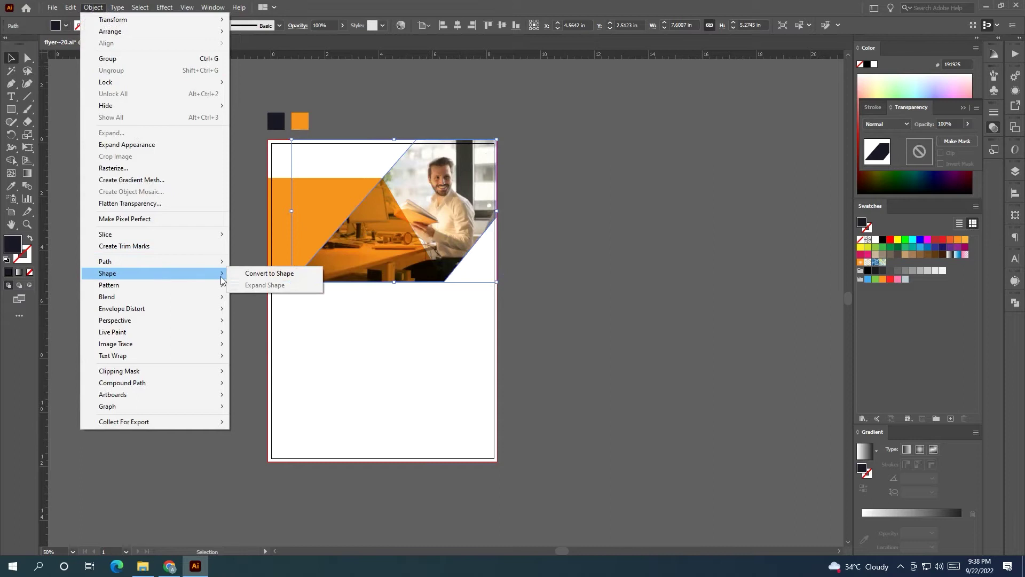
{"action": "mouse_move", "coordinate": [152, 261]}
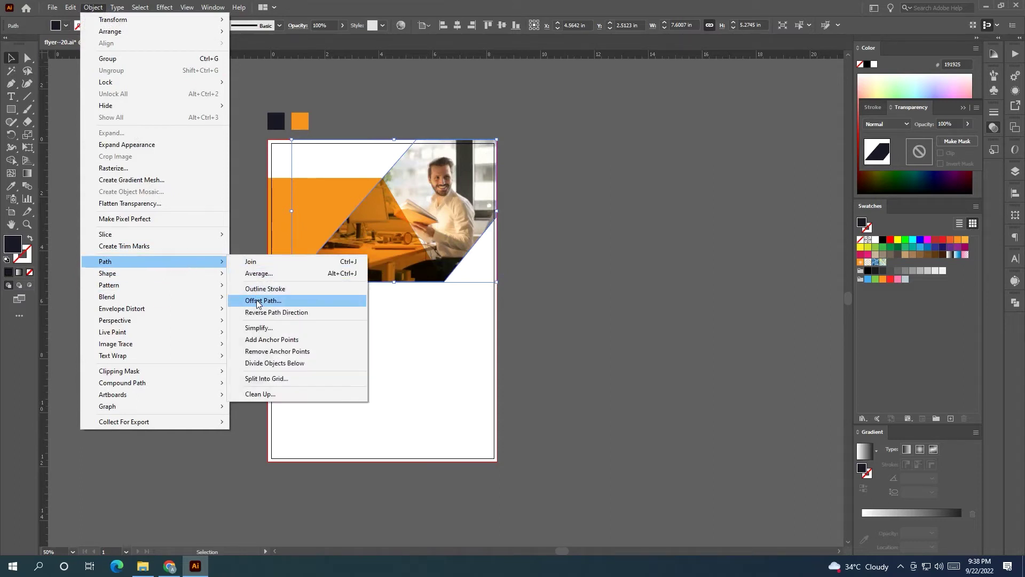
Offset the navy copy's path by 0.375 in to frame the photo
{"action": "left_click", "coordinate": [264, 300]}
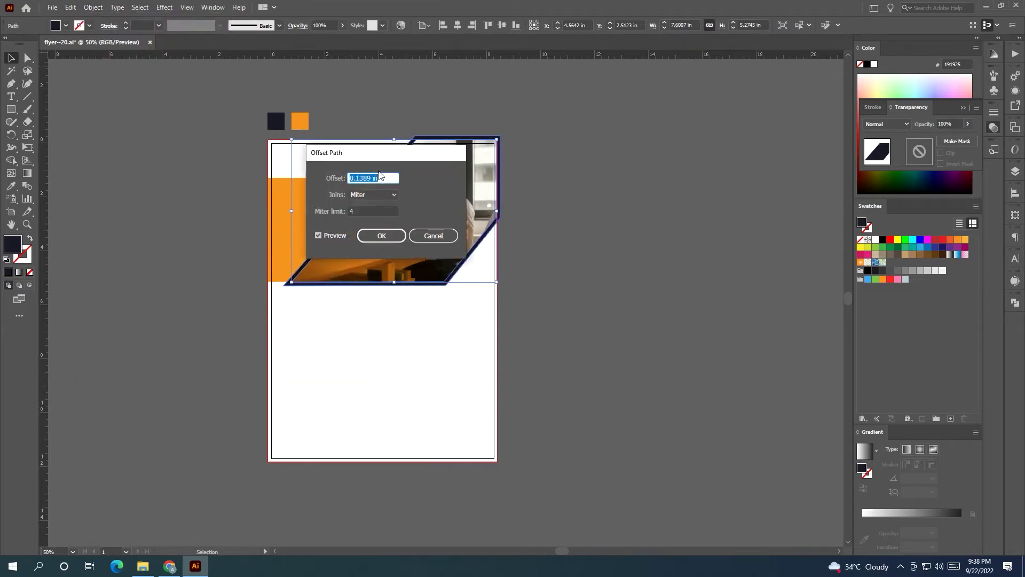
{"action": "type", "text": "0.375"}
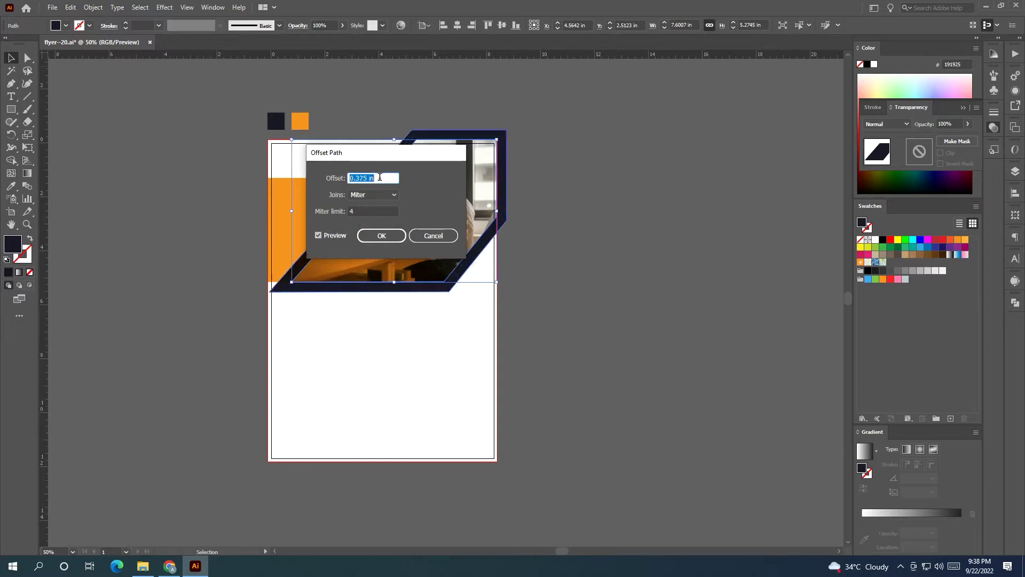
{"action": "left_click", "coordinate": [381, 235]}
{"action": "left_click_drag", "start_coordinate": [559, 290], "coordinate": [597, 303]}
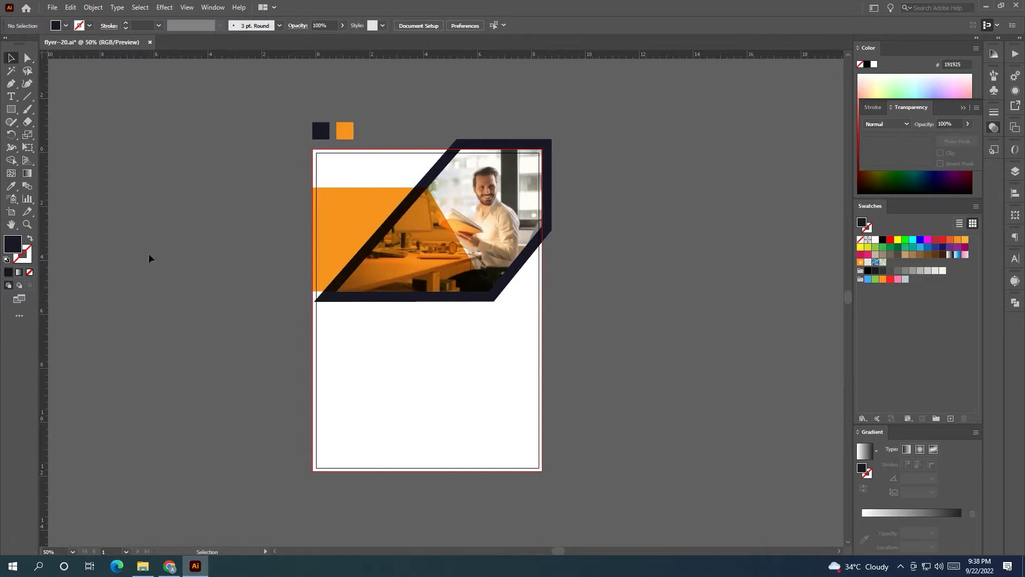
Cut off the dark frame's strip below the photo band using a horizontal line and Shape Builder
{"action": "scroll", "coordinate": [134, 246], "scroll_direction": "right", "scroll_amount": 3}
{"action": "key", "text": "backslash"}
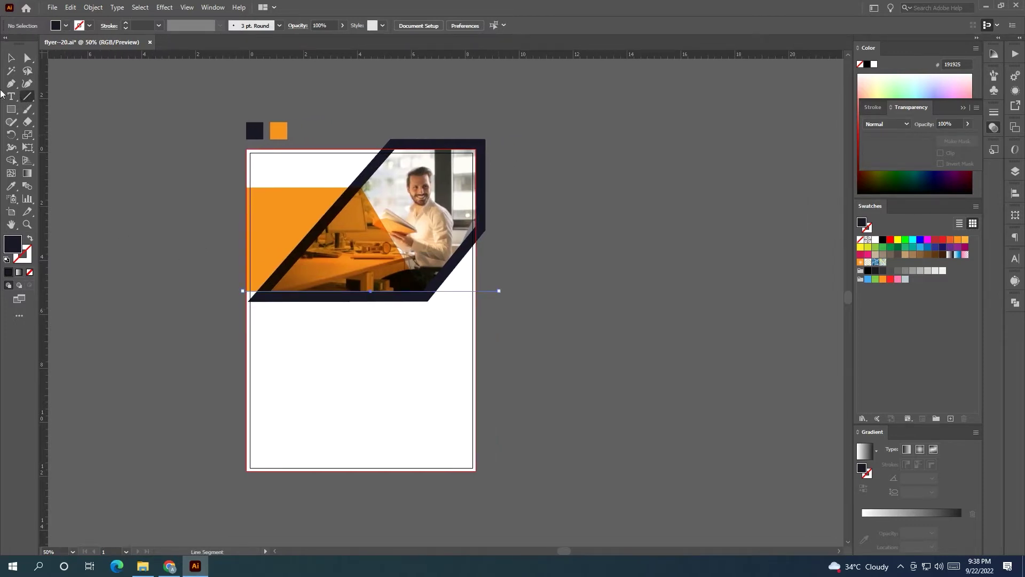
{"action": "left_click_drag", "start_coordinate": [242, 290], "coordinate": [499, 290]}
{"action": "left_click", "coordinate": [11, 58]}
{"action": "left_click", "coordinate": [485, 155], "text": "shift"}
{"action": "left_click", "coordinate": [11, 160]}
{"action": "left_click", "coordinate": [321, 297], "text": "alt"}
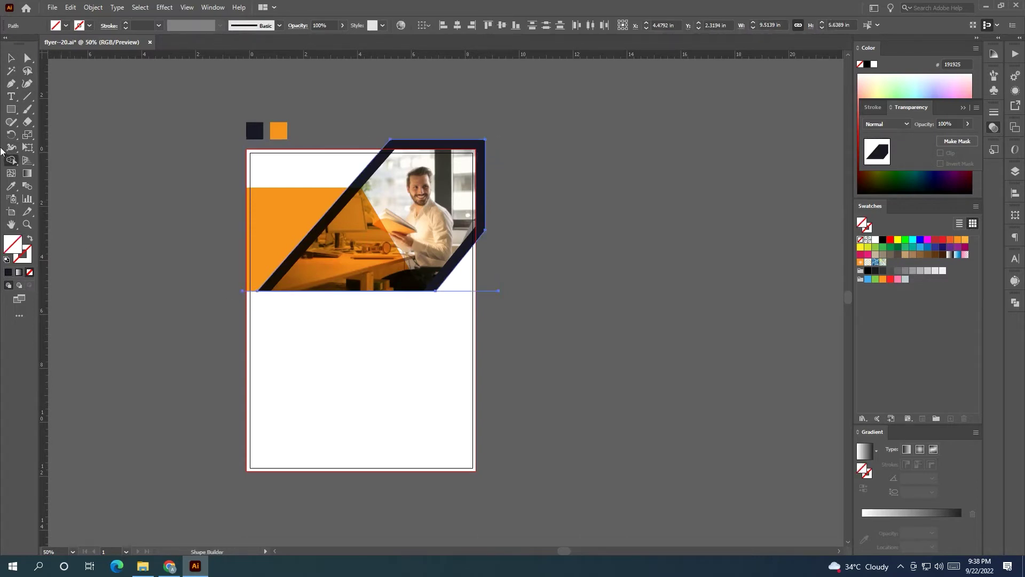
{"action": "left_click", "coordinate": [10, 58]}
{"action": "left_click", "coordinate": [169, 208]}
Recolour the diagonal frame, settling on a very light grey
{"action": "left_click", "coordinate": [495, 293]}
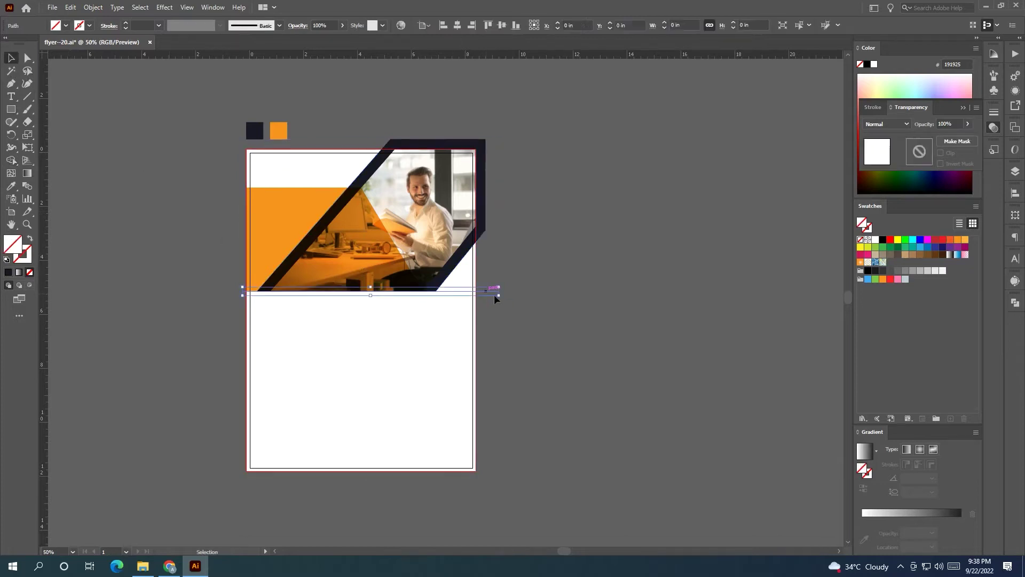
{"action": "left_click", "coordinate": [450, 271]}
{"action": "left_click", "coordinate": [934, 271]}
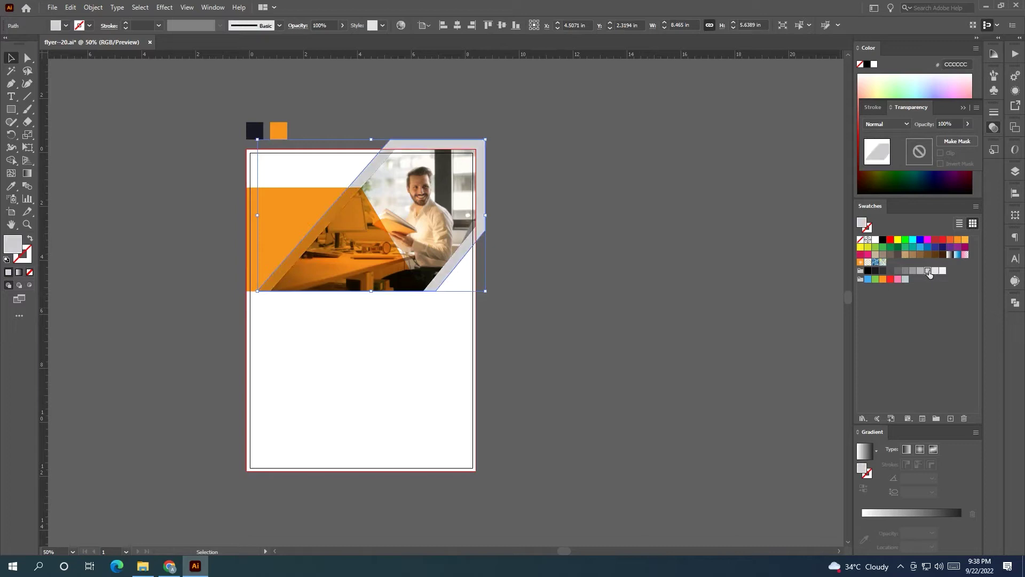
{"action": "left_click", "coordinate": [662, 309]}
{"action": "left_click_drag", "start_coordinate": [662, 309], "coordinate": [694, 325]}
{"action": "left_click", "coordinate": [503, 242]}
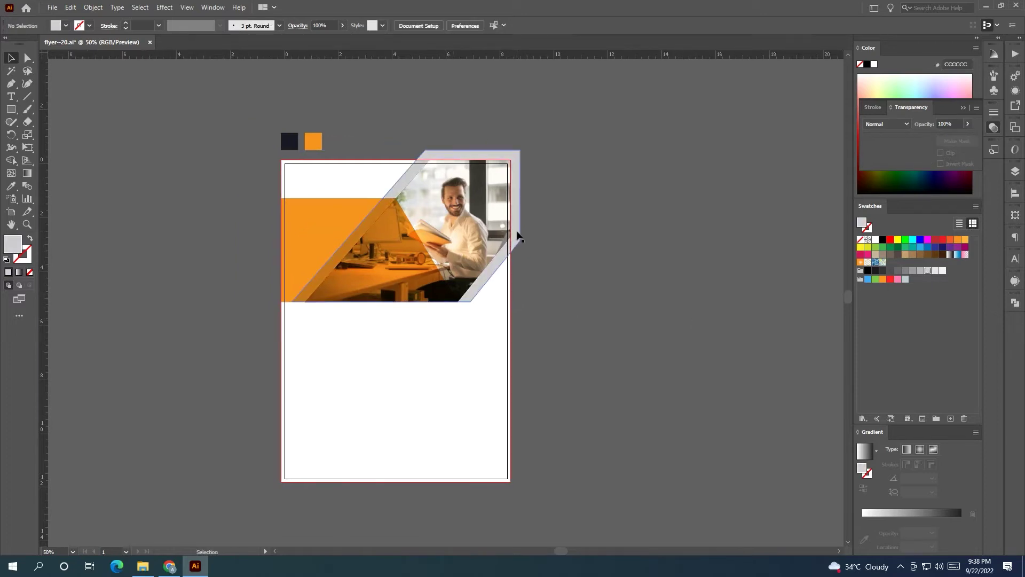
{"action": "left_click", "coordinate": [921, 270]}
{"action": "left_click", "coordinate": [705, 295]}
{"action": "left_click_drag", "start_coordinate": [705, 295], "coordinate": [662, 314]}
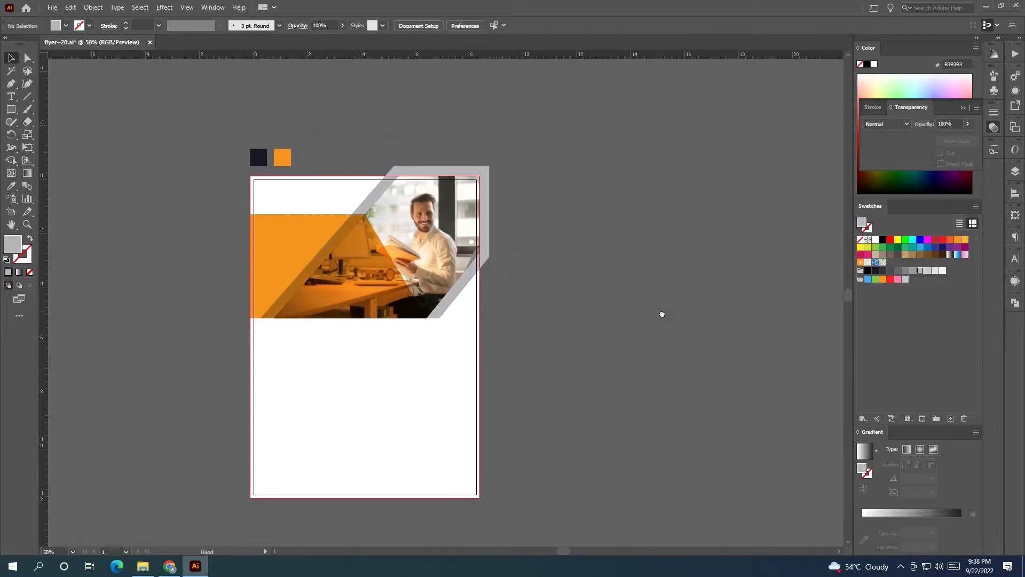
{"action": "left_click", "coordinate": [484, 218]}
{"action": "left_click", "coordinate": [935, 270]}
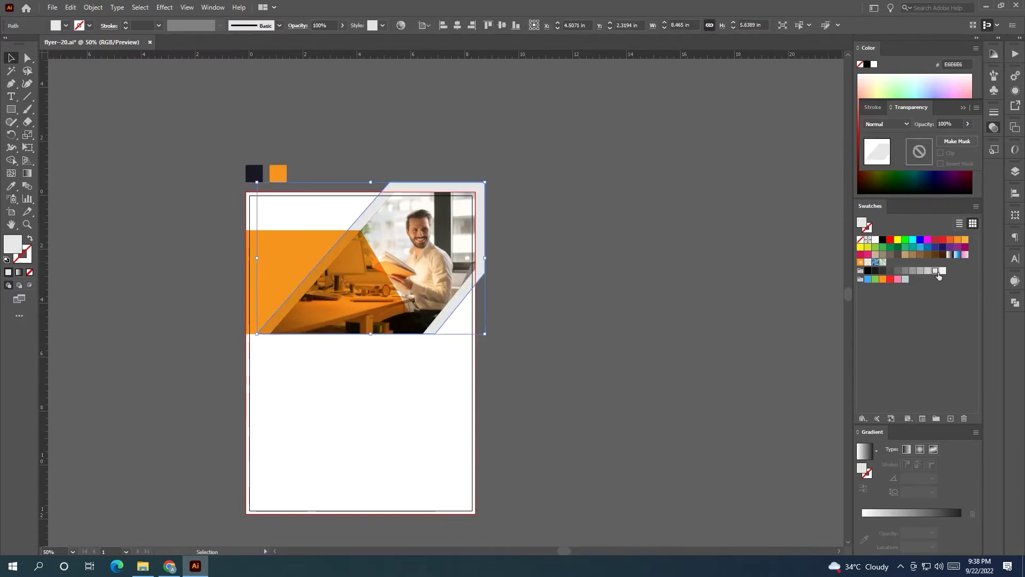
{"action": "left_click", "coordinate": [636, 304]}
{"action": "left_click_drag", "start_coordinate": [636, 305], "coordinate": [652, 306]}
Enlarge the light grey band up and to the left
{"action": "left_click", "coordinate": [377, 213]}
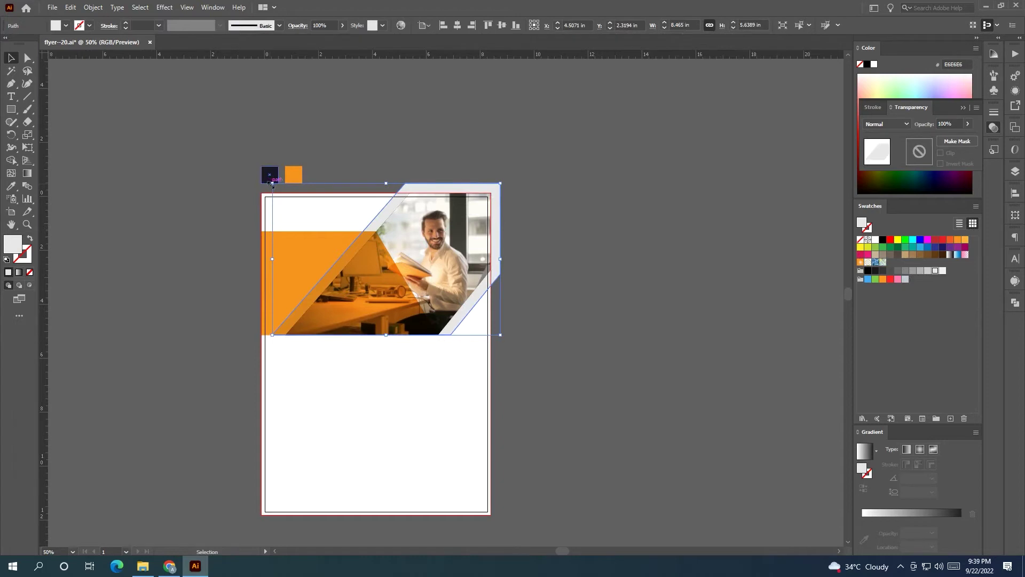
{"action": "left_click_drag", "start_coordinate": [272, 184], "coordinate": [262, 173]}
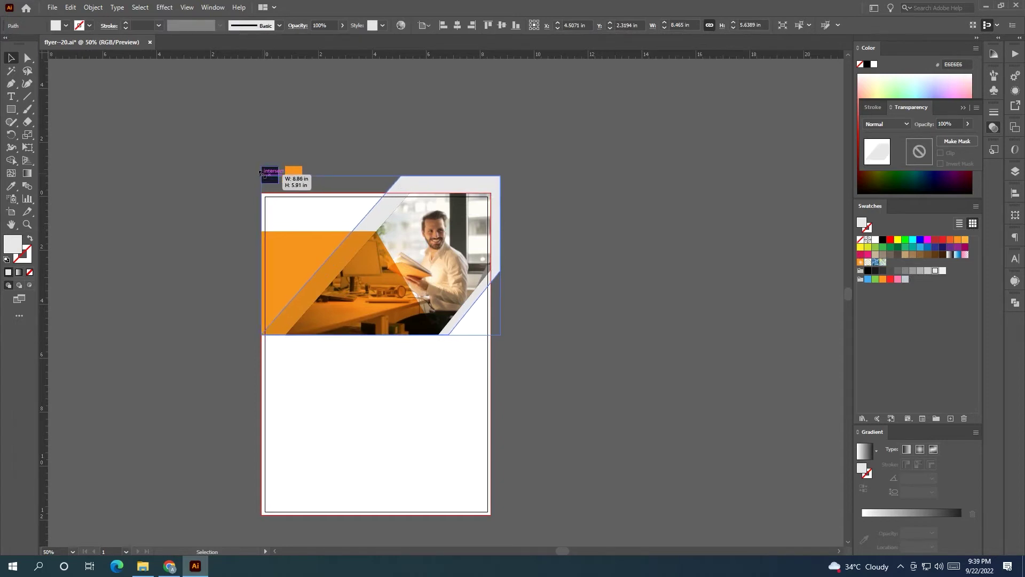
{"action": "left_click", "coordinate": [348, 159]}
{"action": "mouse_move", "coordinate": [349, 159]}
{"action": "left_mouse_down"}
{"action": "mouse_move", "coordinate": [287, 166]}
{"action": "mouse_move", "coordinate": [206, 206]}
{"action": "left_mouse_up"}
{"action": "scroll", "coordinate": [350, 178], "scroll_direction": "right", "scroll_amount": 2}
Trim the grey band's parts outside the page with Shape Builder
{"action": "key", "text": "shift+m"}
{"action": "left_click", "coordinate": [365, 198], "text": "alt"}
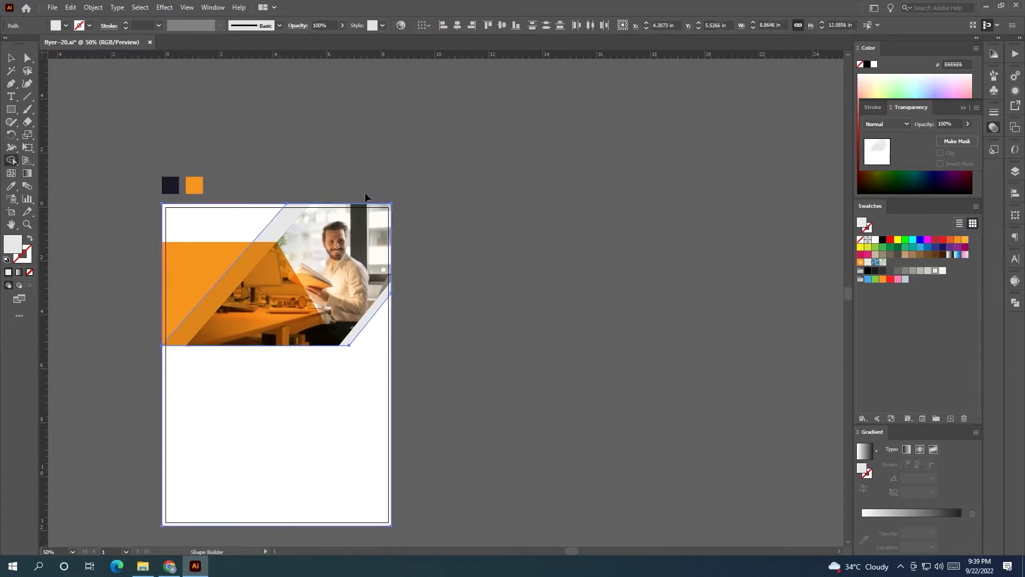
{"action": "left_click", "coordinate": [12, 59]}
{"action": "left_click", "coordinate": [263, 153]}
{"action": "scroll", "coordinate": [379, 165], "scroll_direction": "left", "scroll_amount": 2}
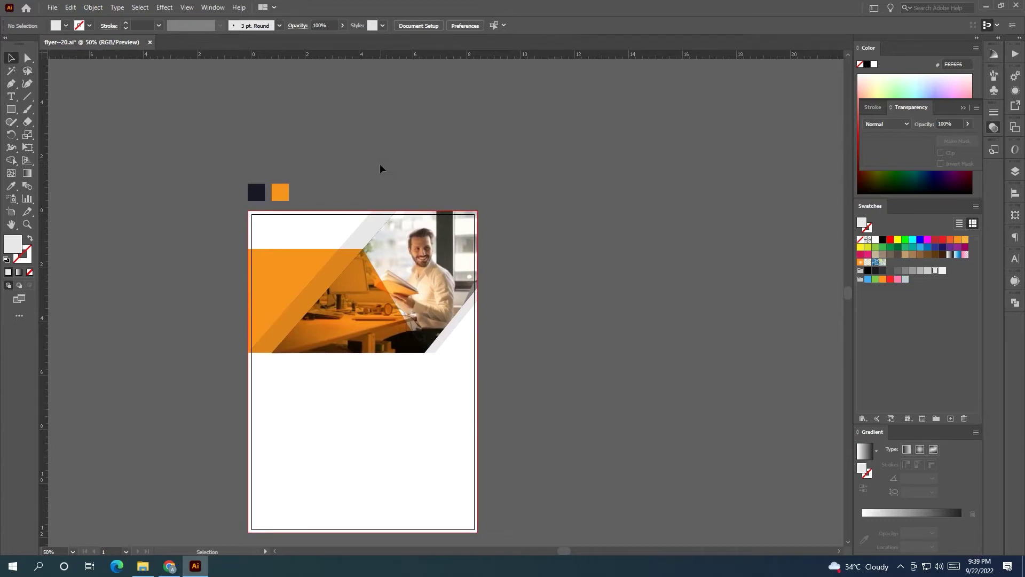
Draw a small rectangle at the photo's bottom-right and skew its top edge into a parallelogram
{"action": "mouse_move", "coordinate": [498, 246]}
{"action": "left_mouse_down"}
{"action": "mouse_move", "coordinate": [498, 181]}
{"action": "mouse_move", "coordinate": [478, 222]}
{"action": "left_mouse_up"}
{"action": "left_click", "coordinate": [7, 111]}
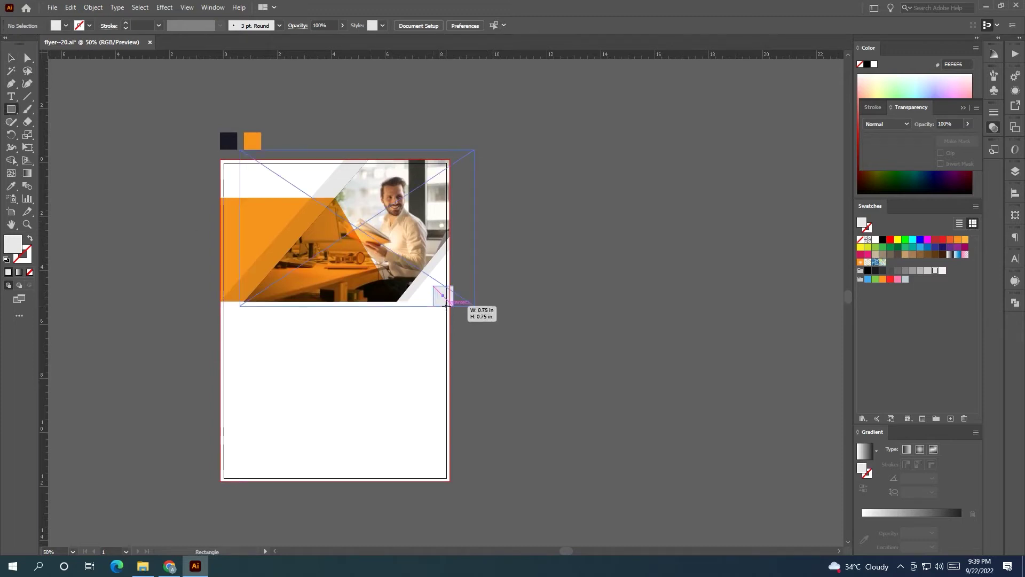
{"action": "mouse_move", "coordinate": [433, 285]}
{"action": "left_mouse_down"}
{"action": "mouse_move", "coordinate": [450, 302]}
{"action": "mouse_move", "coordinate": [426, 301]}
{"action": "left_mouse_up"}
{"action": "left_click", "coordinate": [11, 57]}
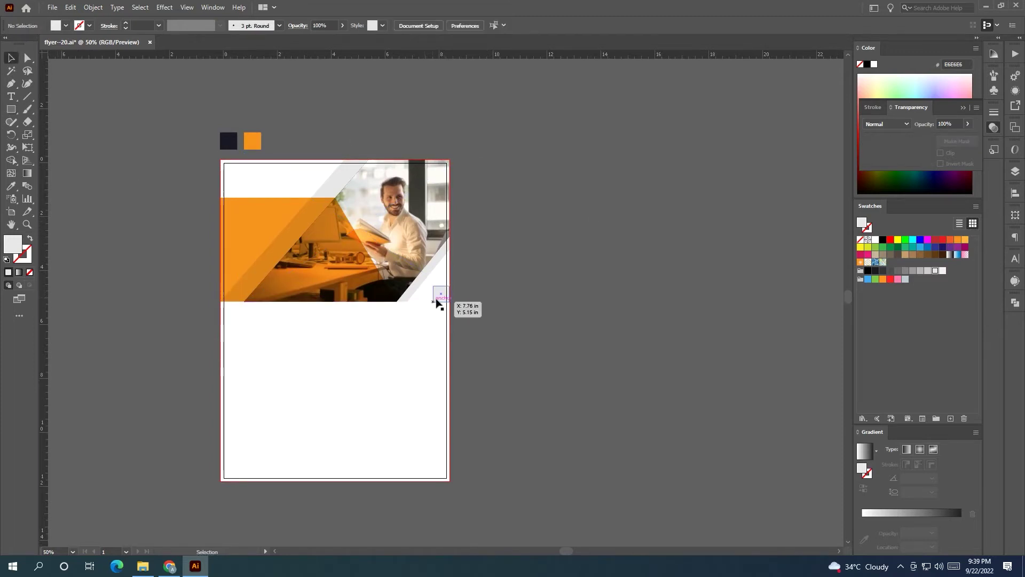
{"action": "key", "text": "ctrl+equal"}
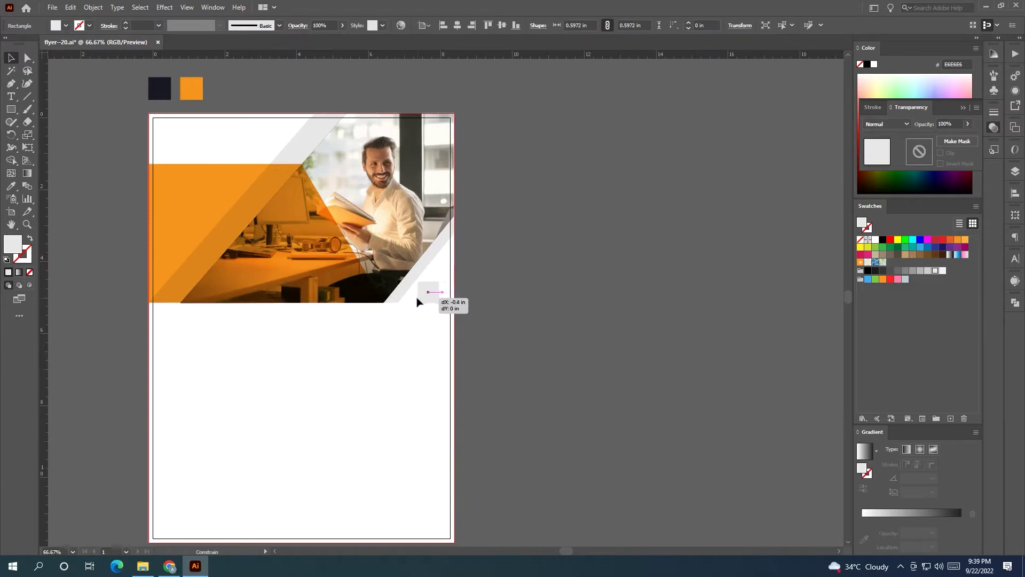
{"action": "left_click", "coordinate": [28, 58]}
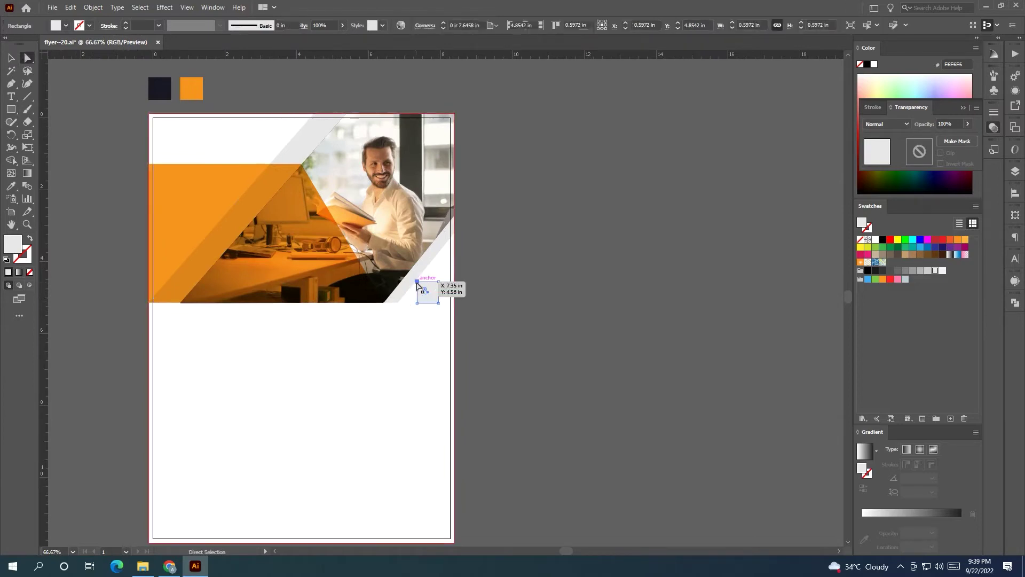
{"action": "left_click_drag", "start_coordinate": [417, 284], "coordinate": [447, 286]}
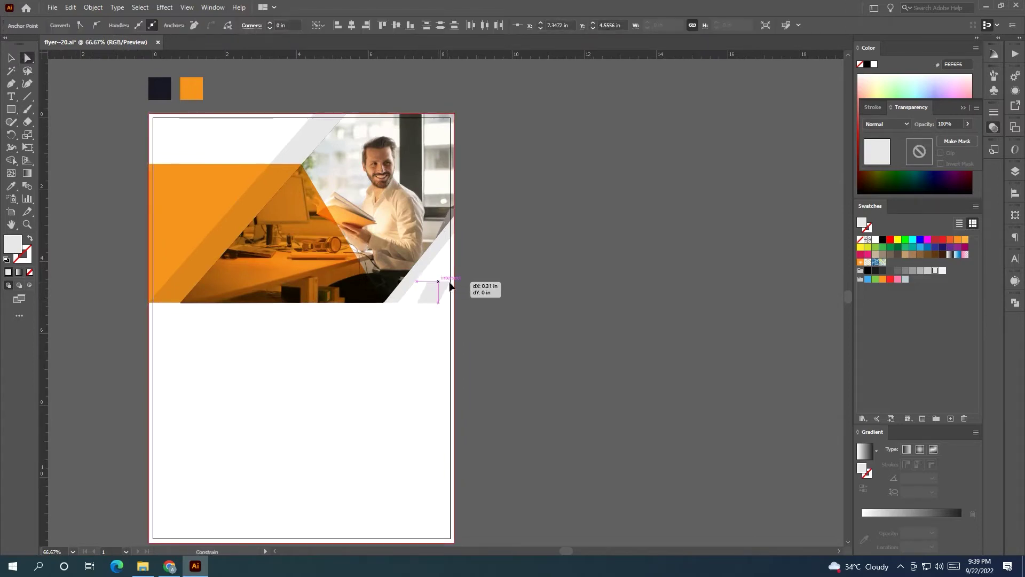
{"action": "left_click_drag", "start_coordinate": [451, 287], "coordinate": [427, 294]}
{"action": "left_click", "coordinate": [11, 57]}
Fill the parallelogram with the orange swatch colour using the Eyedropper
{"action": "left_click", "coordinate": [10, 186]}
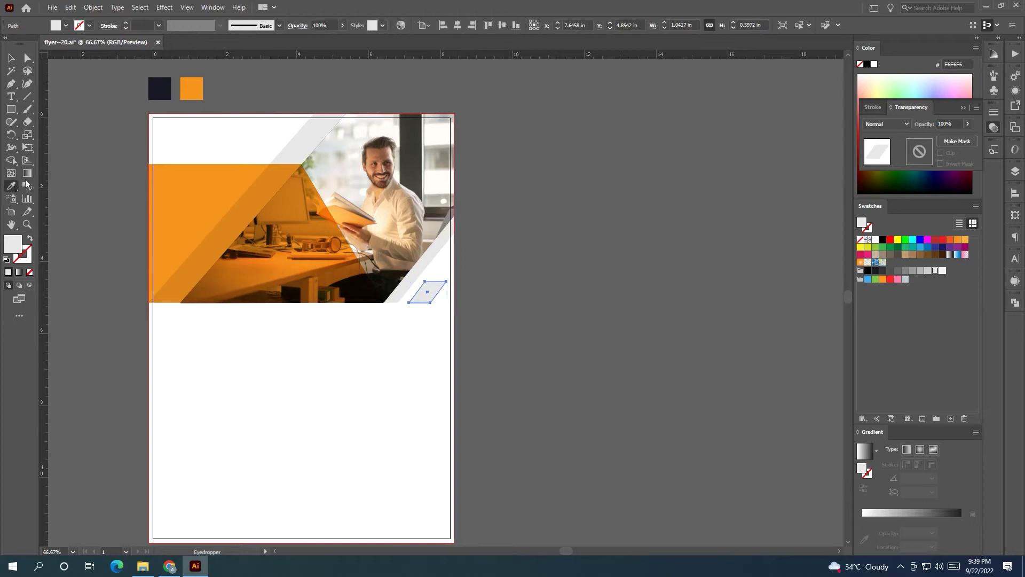
{"action": "left_click", "coordinate": [193, 91]}
{"action": "left_click", "coordinate": [10, 57]}
{"action": "left_click", "coordinate": [98, 179]}
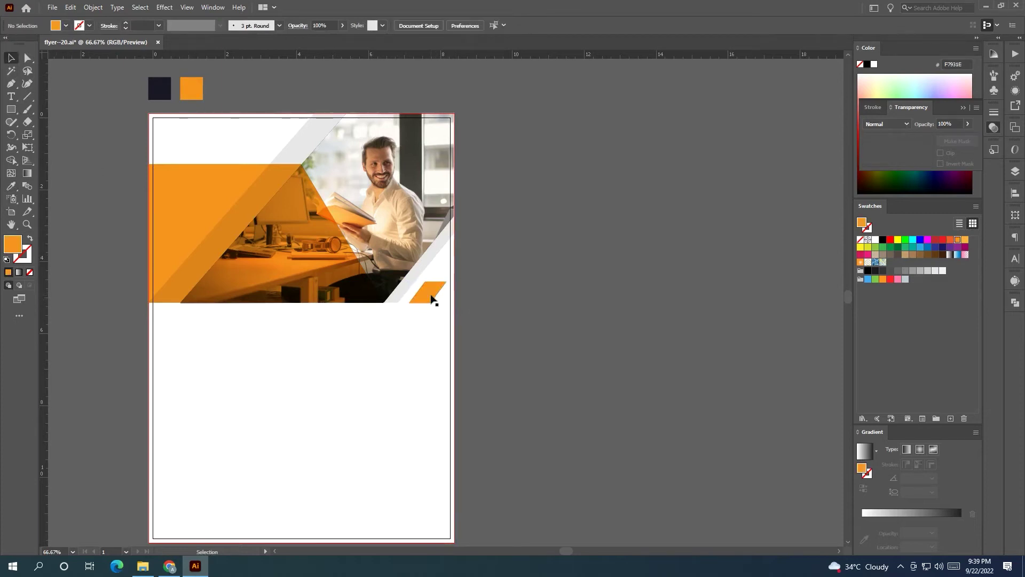
Raise the parallelogram's top-right corner so its slant runs parallel to the grey band
{"action": "left_click", "coordinate": [28, 57]}
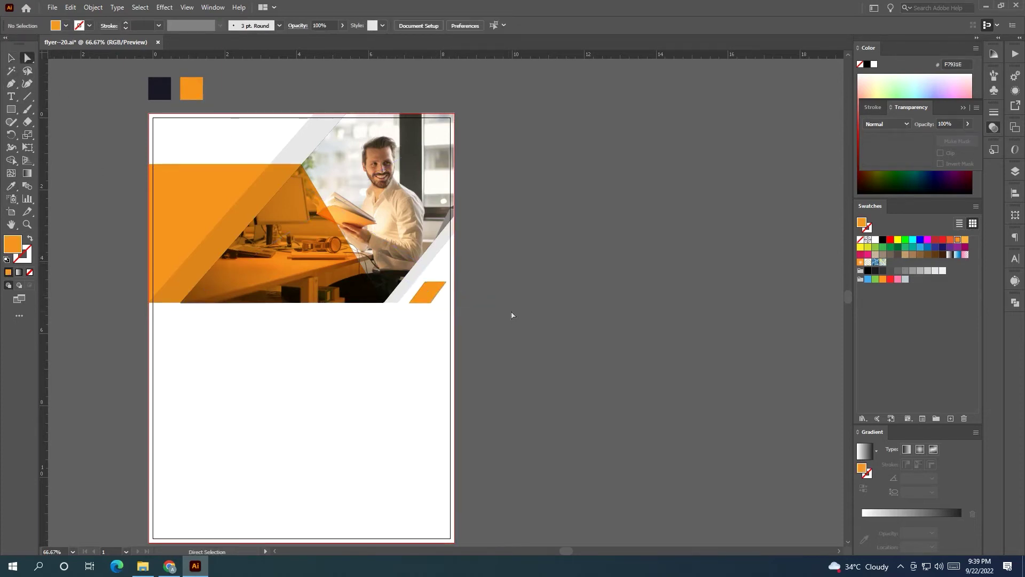
{"action": "left_click_drag", "start_coordinate": [498, 312], "coordinate": [508, 312]}
{"action": "left_click", "coordinate": [448, 291]}
{"action": "left_click", "coordinate": [456, 281]}
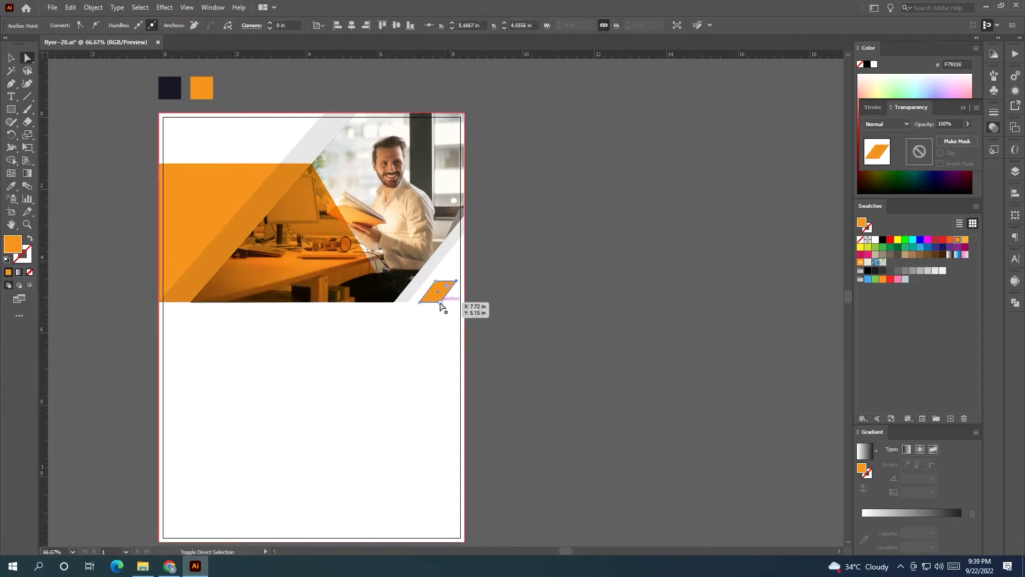
{"action": "left_click_drag", "start_coordinate": [435, 285], "coordinate": [438, 277]}
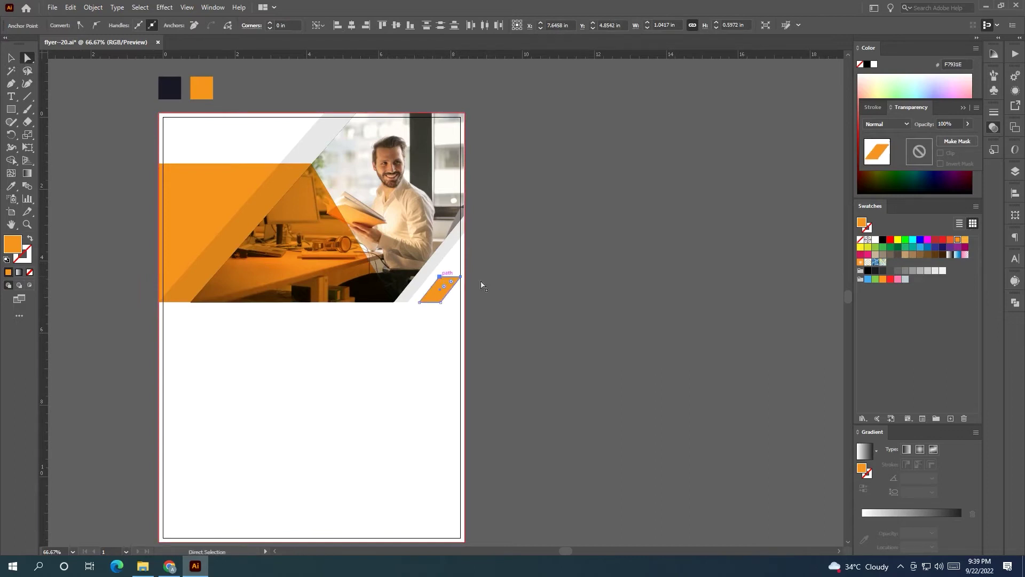
{"action": "left_click", "coordinate": [443, 290]}
{"action": "left_click", "coordinate": [510, 294]}
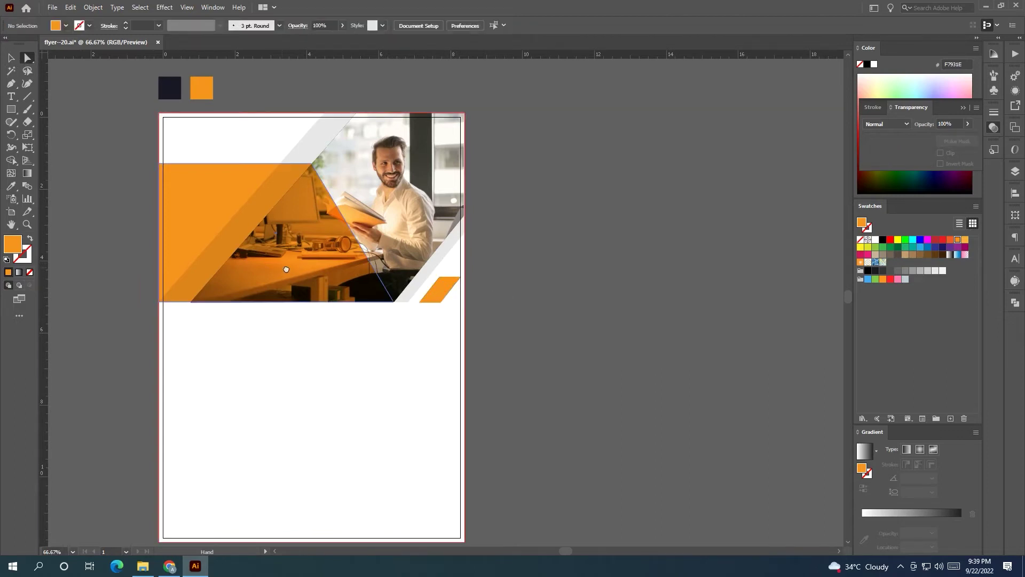
Zoom in and nudge the parallelogram's top-right anchor about 0.06 in left to match the band
{"action": "scroll", "coordinate": [292, 289], "scroll_direction": "up", "scroll_amount": 1}
{"action": "scroll", "coordinate": [436, 321], "scroll_direction": "up", "scroll_amount": 1}
{"action": "scroll", "coordinate": [427, 299], "scroll_direction": "up", "scroll_amount": 1}
{"action": "left_click_drag", "start_coordinate": [415, 271], "coordinate": [415, 271]}
{"action": "left_click", "coordinate": [493, 286]}
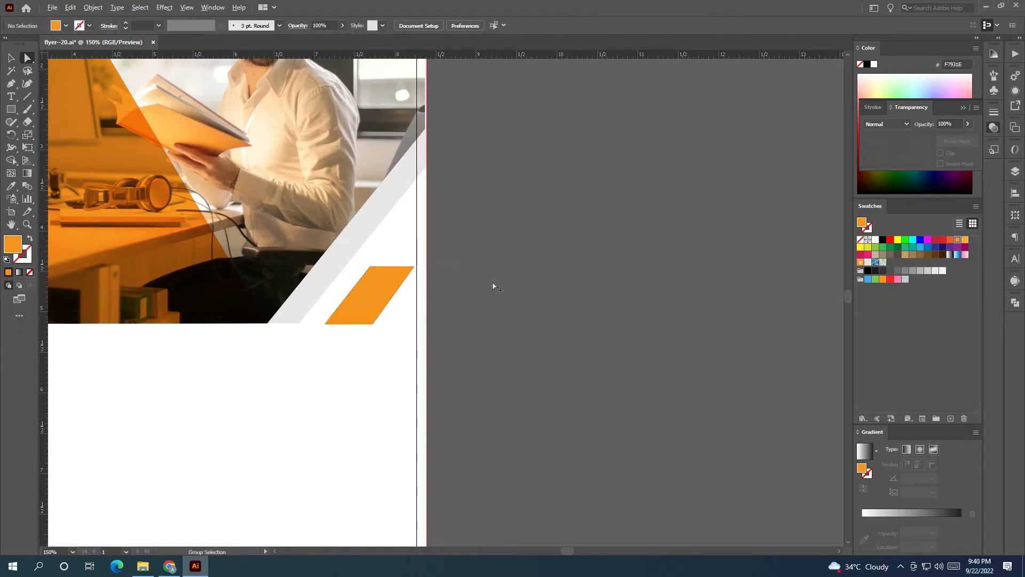
Zoom back out and recentre the view on the whole flyer
{"action": "scroll", "coordinate": [475, 316], "scroll_direction": "down", "scroll_amount": 2}
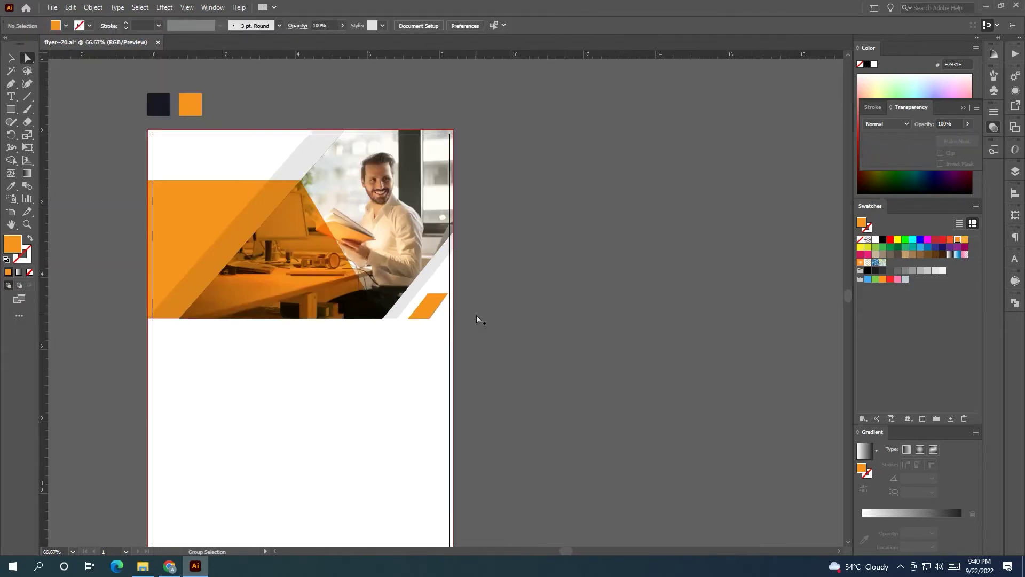
{"action": "scroll", "coordinate": [416, 323], "scroll_direction": "up", "scroll_amount": 1}
{"action": "scroll", "coordinate": [394, 329], "scroll_direction": "up", "scroll_amount": 1}
{"action": "scroll", "coordinate": [362, 327], "scroll_direction": "up", "scroll_amount": 2}
{"action": "scroll", "coordinate": [357, 316], "scroll_direction": "down", "scroll_amount": 2}
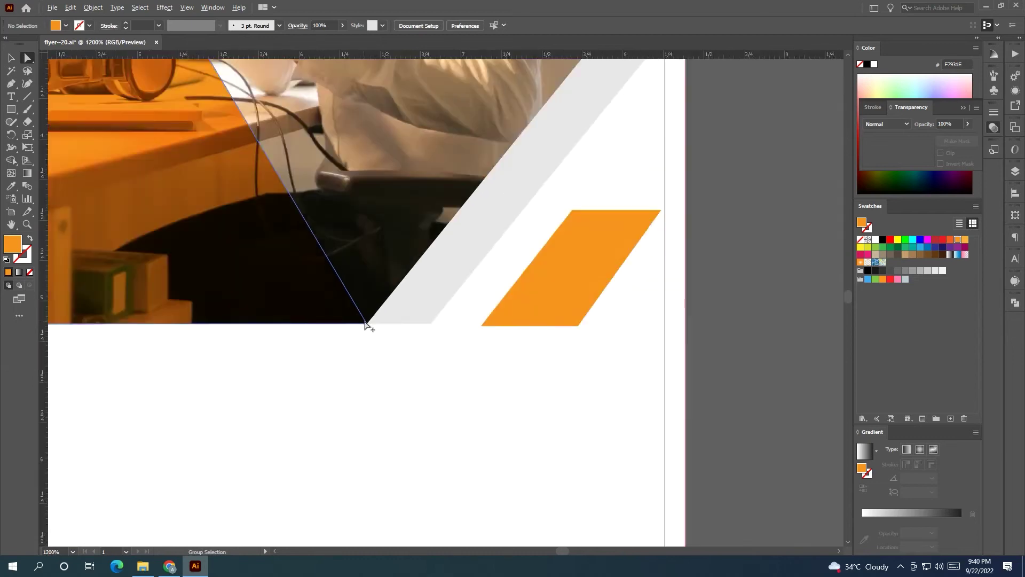
{"action": "scroll", "coordinate": [366, 326], "scroll_direction": "down", "scroll_amount": 2}
{"action": "scroll", "coordinate": [368, 323], "scroll_direction": "down", "scroll_amount": 1}
{"action": "mouse_move", "coordinate": [452, 349]}
{"action": "left_mouse_down"}
{"action": "mouse_move", "coordinate": [486, 354]}
{"action": "mouse_move", "coordinate": [462, 345]}
{"action": "left_mouse_up"}
{"action": "left_click", "coordinate": [10, 83]}
{"action": "scroll", "coordinate": [213, 190], "scroll_direction": "right", "scroll_amount": 2}
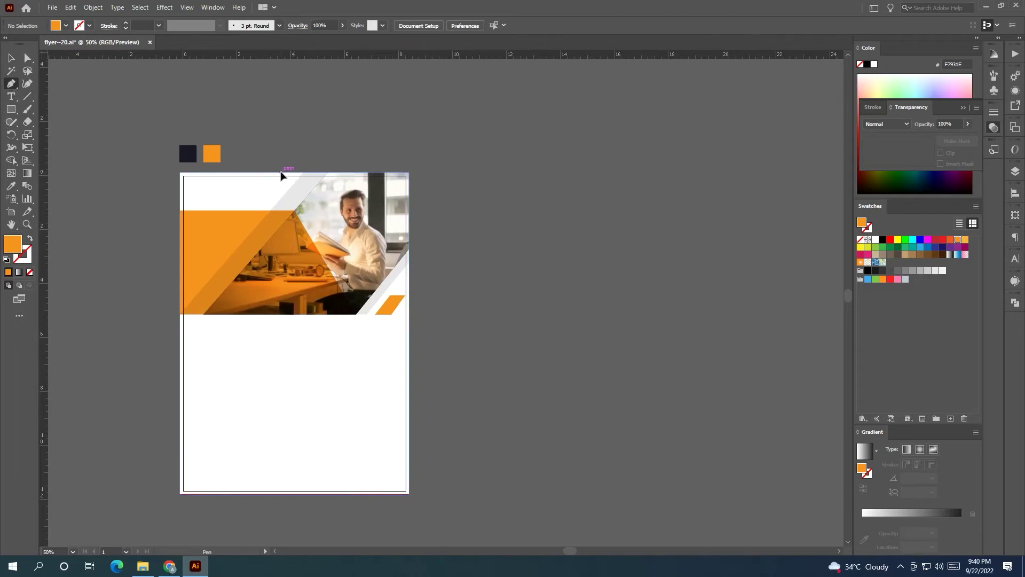
Draw a second orange slanted parallelogram along the flyer's top edge with the Pen tool
{"action": "left_click", "coordinate": [280, 173]}
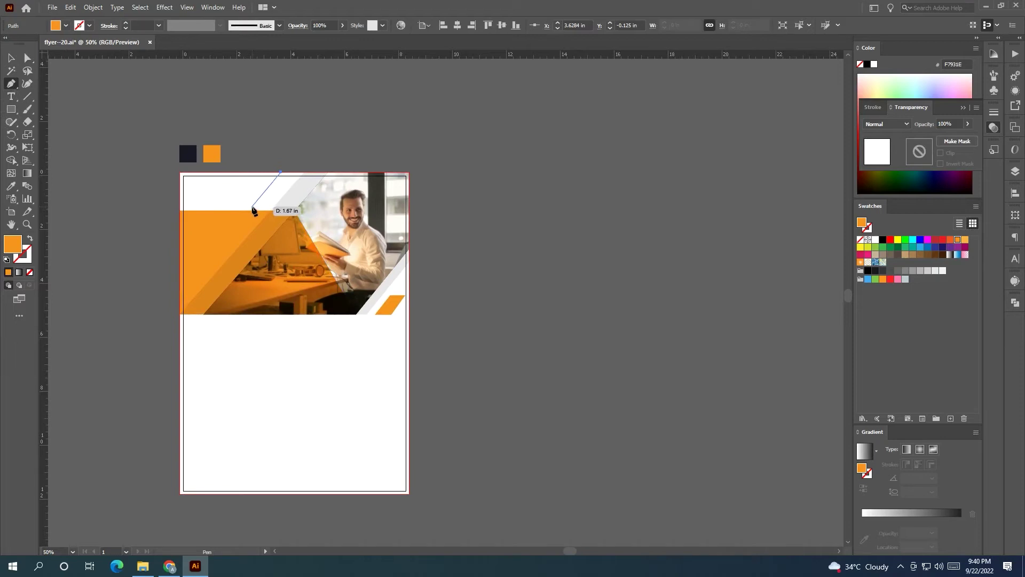
{"action": "left_click", "coordinate": [253, 207]}
{"action": "left_click", "coordinate": [230, 207]}
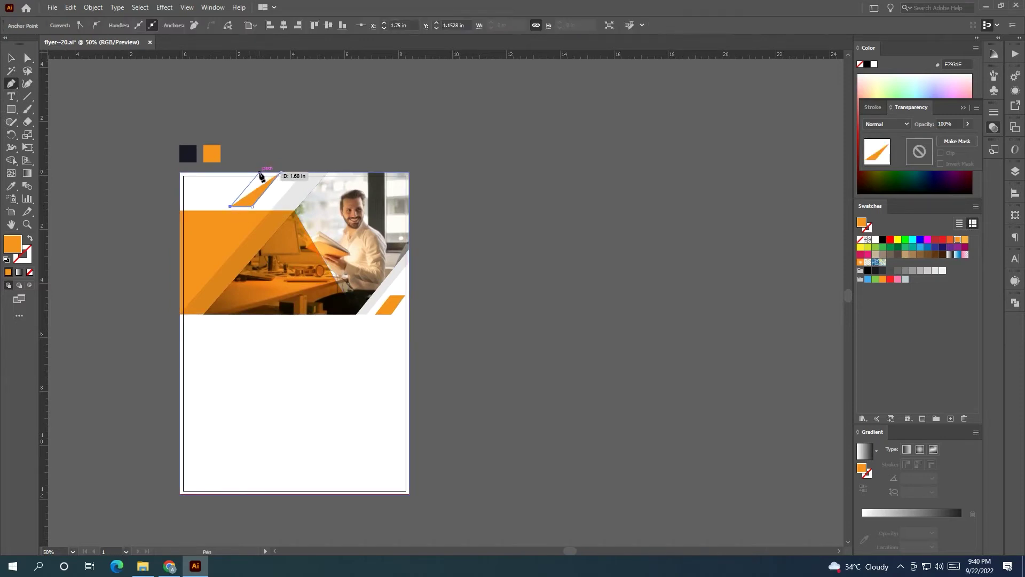
{"action": "left_click", "coordinate": [259, 173]}
{"action": "left_click", "coordinate": [281, 172]}
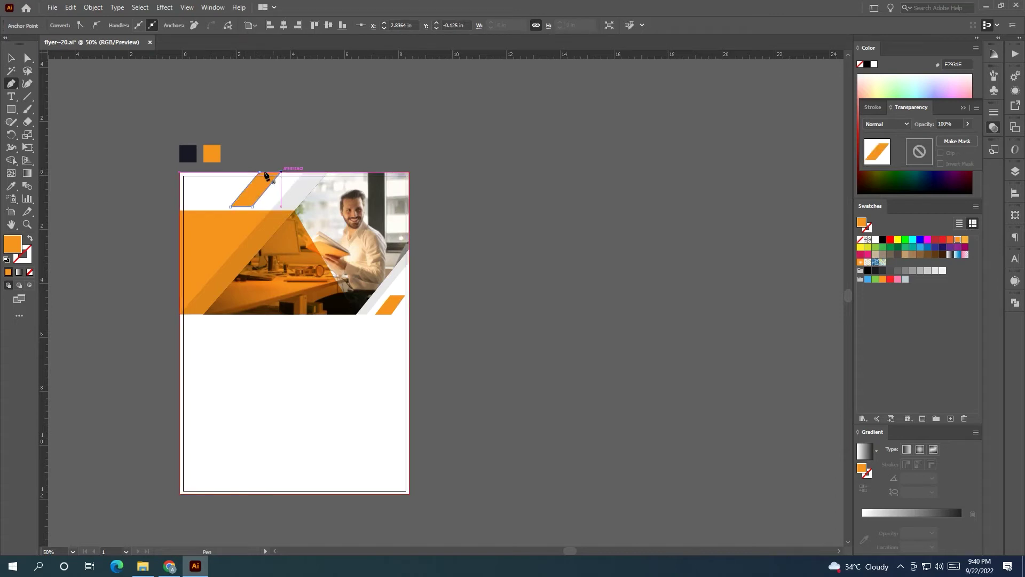
{"action": "key", "text": "v"}
{"action": "left_click", "coordinate": [313, 128]}
{"action": "mouse_move", "coordinate": [313, 127]}
{"action": "left_mouse_down"}
{"action": "mouse_move", "coordinate": [330, 131]}
{"action": "mouse_move", "coordinate": [309, 141]}
{"action": "left_mouse_up"}
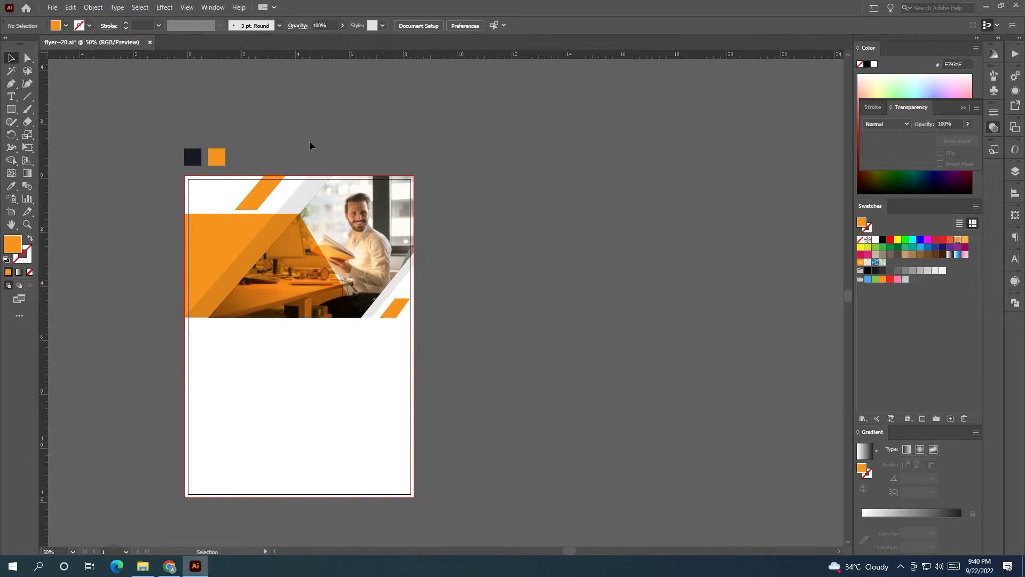
Adjust the top parallelogram's corner points, raising its bottom corner to match the slant
{"action": "key", "text": "a"}
{"action": "left_click", "coordinate": [270, 192]}
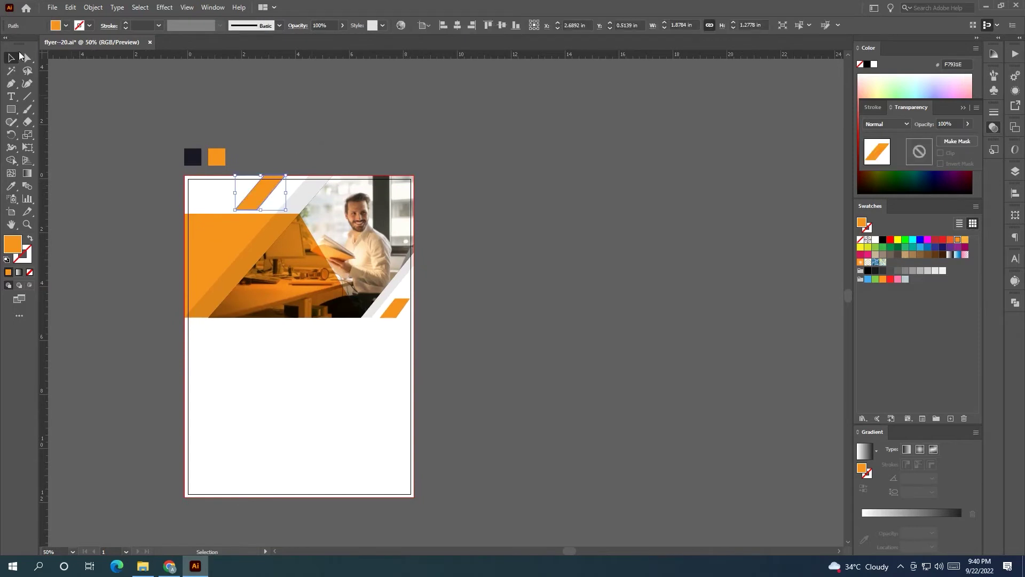
{"action": "left_click", "coordinate": [236, 209]}
{"action": "left_click_drag", "start_coordinate": [267, 176], "coordinate": [267, 178]}
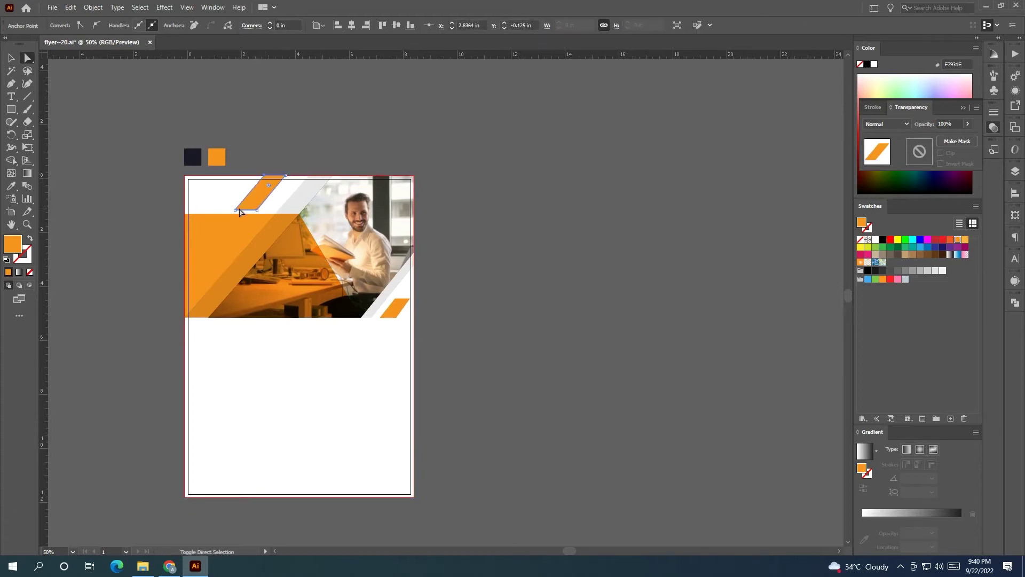
{"action": "left_click_drag", "start_coordinate": [234, 210], "coordinate": [232, 211]}
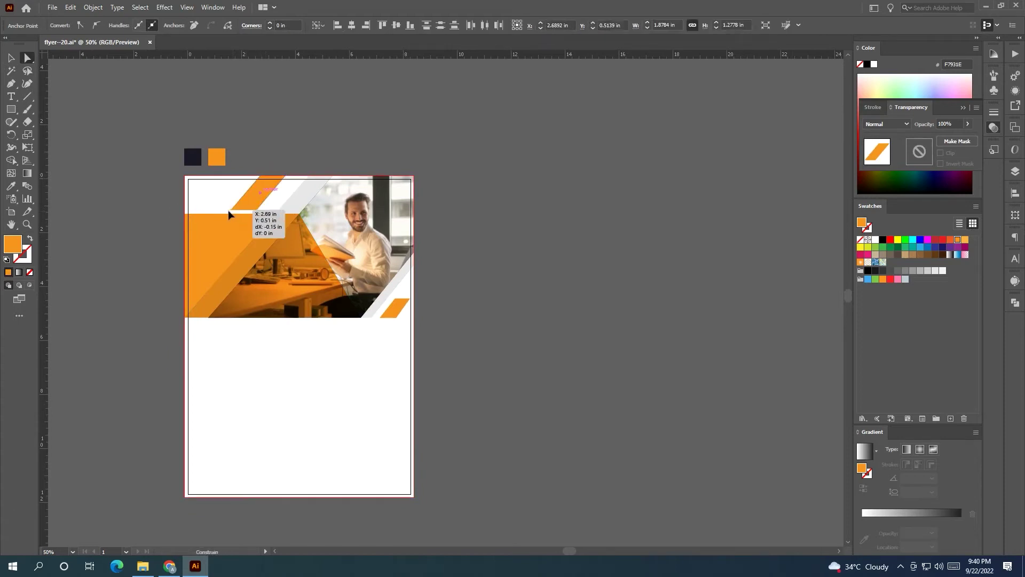
{"action": "left_click", "coordinate": [314, 130]}
{"action": "left_click_drag", "start_coordinate": [315, 131], "coordinate": [292, 131]}
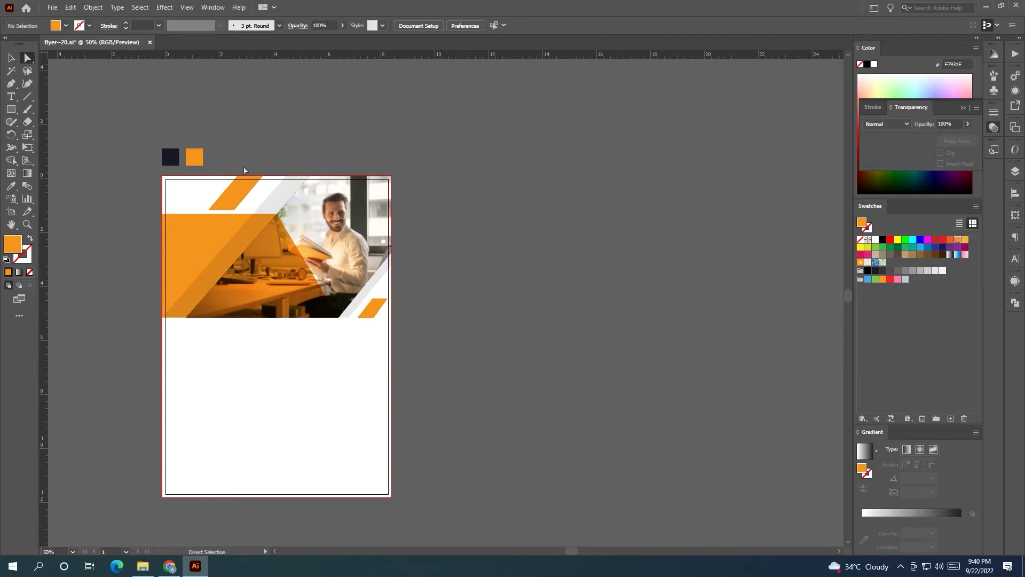
{"action": "key", "text": "ctrl+z"}
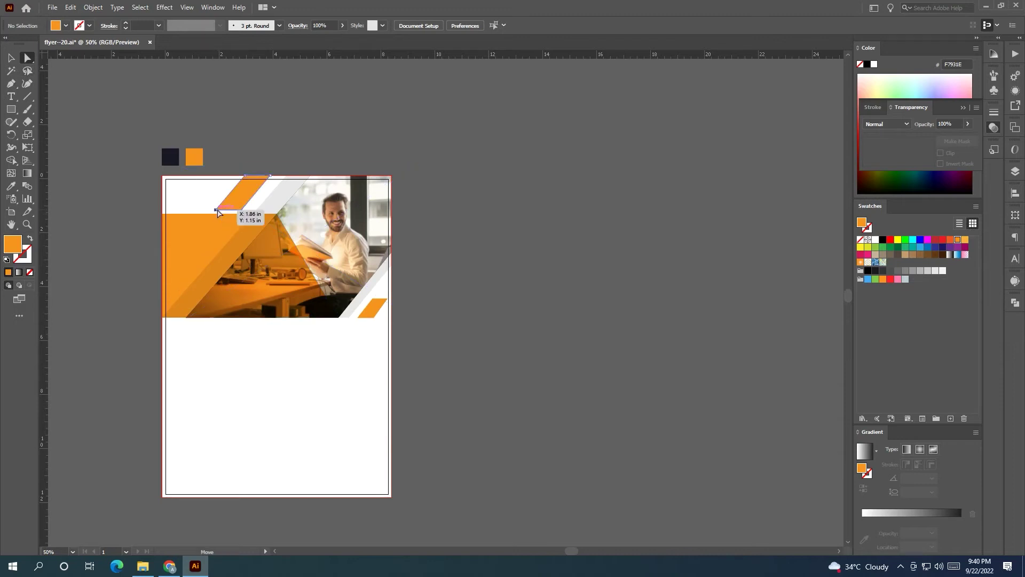
{"action": "left_click", "coordinate": [242, 209]}
{"action": "left_click_drag", "start_coordinate": [242, 212], "coordinate": [245, 204]}
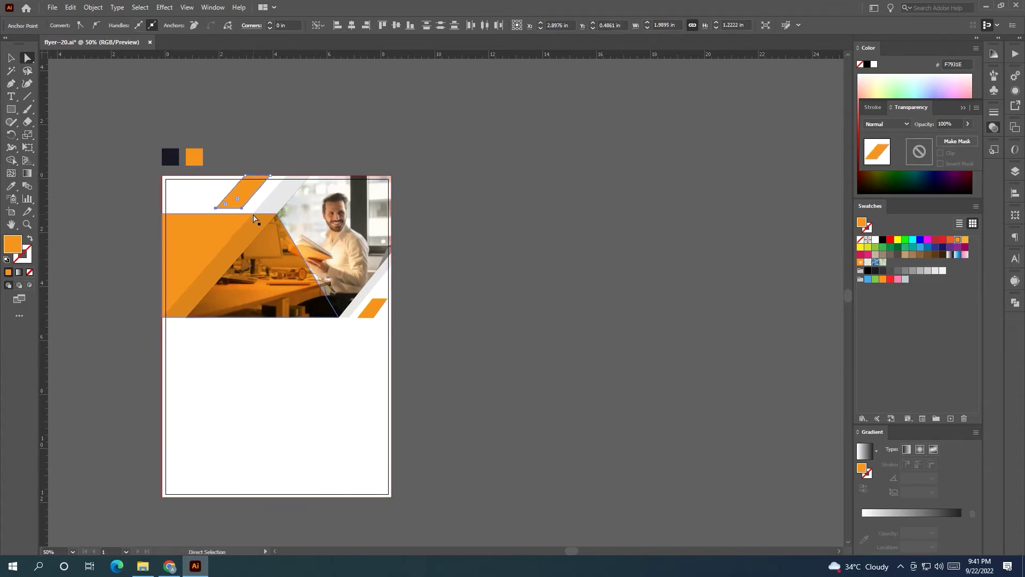
{"action": "left_click", "coordinate": [313, 135]}
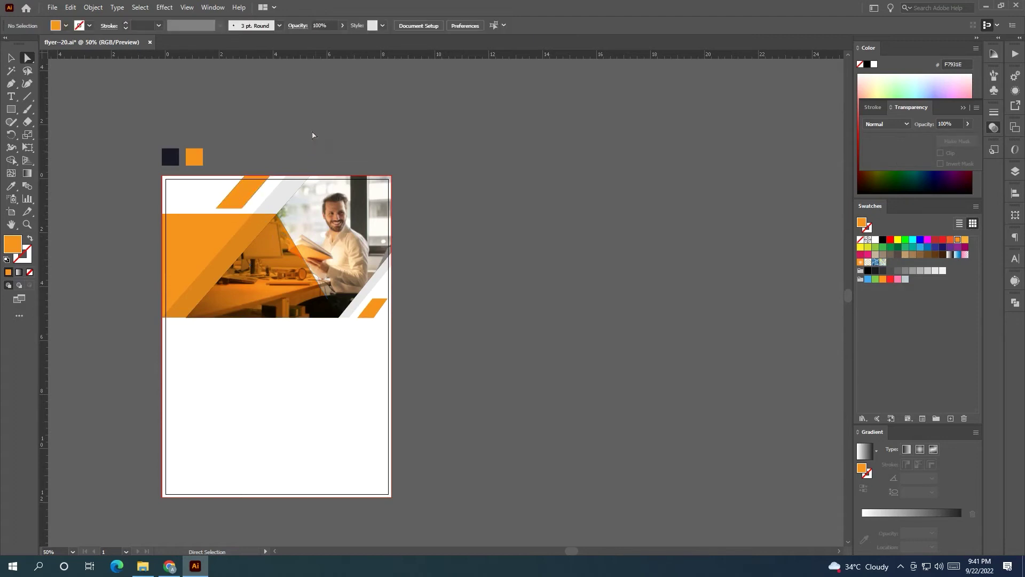
Nudge the top parallelogram slightly right so it sits against the white stripe
{"action": "left_click_drag", "start_coordinate": [308, 127], "coordinate": [304, 127]}
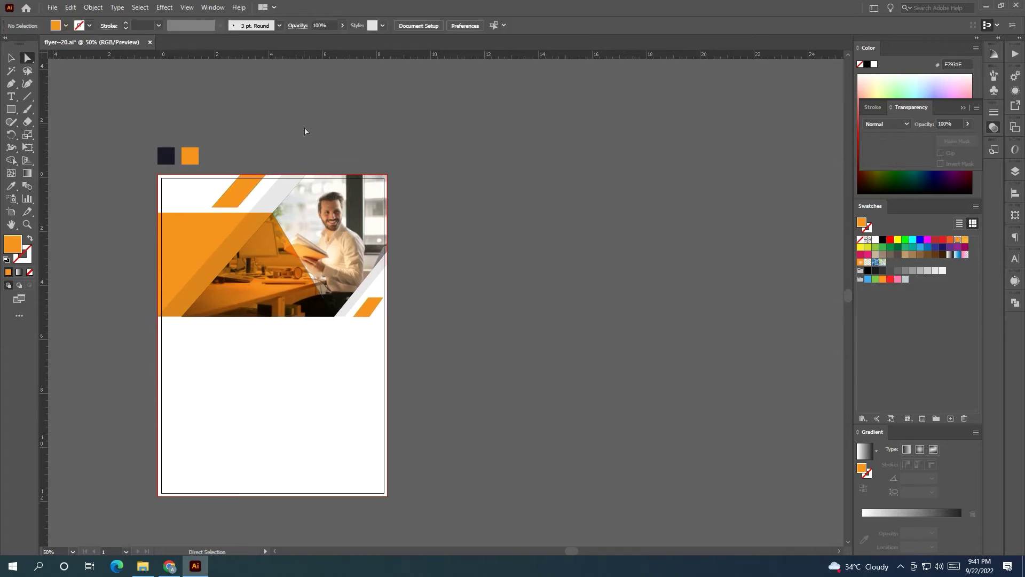
{"action": "left_click", "coordinate": [238, 193]}
{"action": "key", "text": "Right"}
{"action": "key", "text": "Right"}
{"action": "key", "text": "Right"}
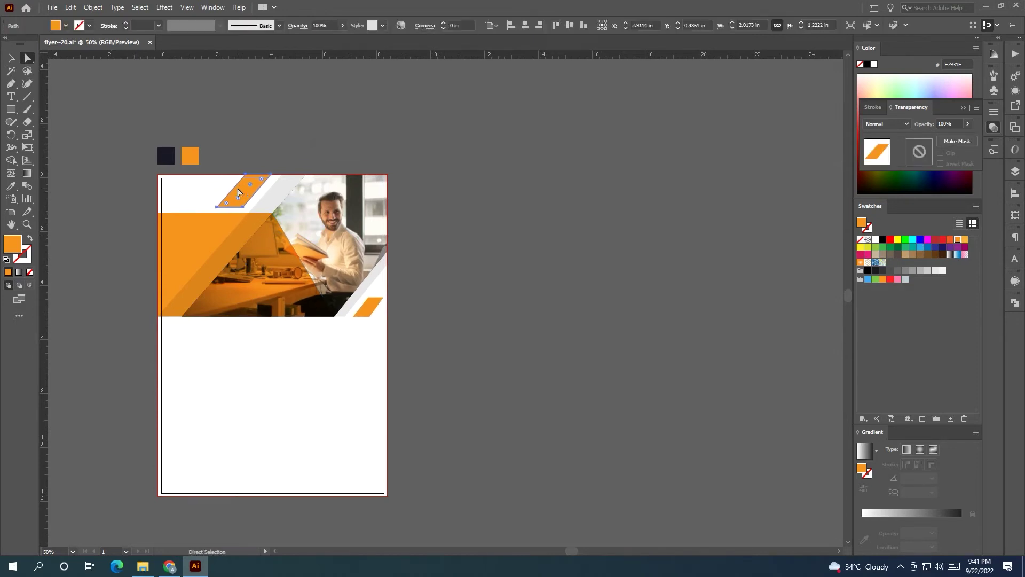
{"action": "left_click", "coordinate": [380, 154]}
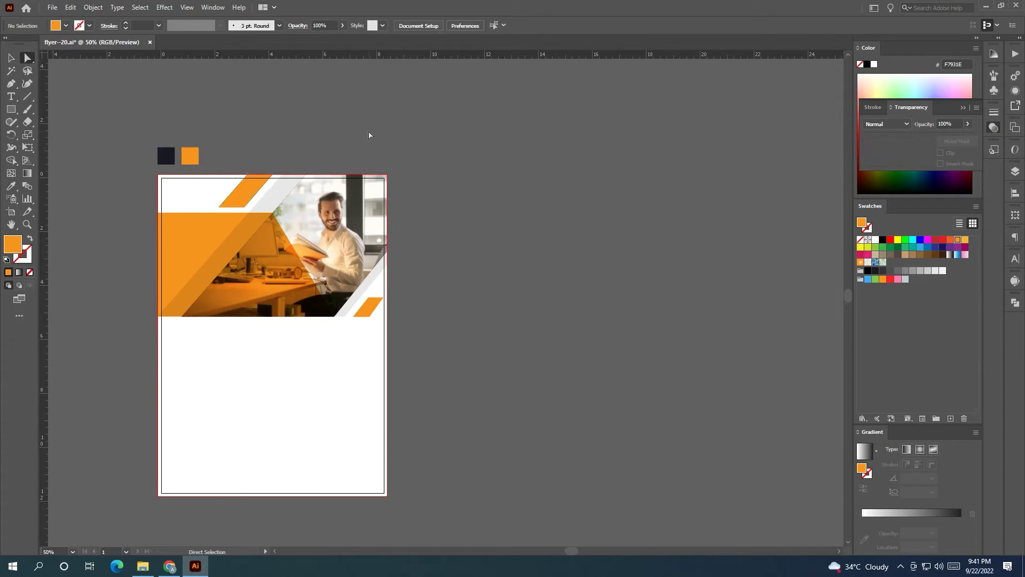
{"action": "mouse_move", "coordinate": [469, 243]}
{"action": "left_mouse_down"}
{"action": "mouse_move", "coordinate": [563, 211]}
{"action": "mouse_move", "coordinate": [560, 230]}
{"action": "mouse_move", "coordinate": [559, 216]}
{"action": "left_mouse_up"}
Draw a full-width orange footer bar about 1.04 in tall along the flyer's bottom
{"action": "left_click", "coordinate": [11, 109]}
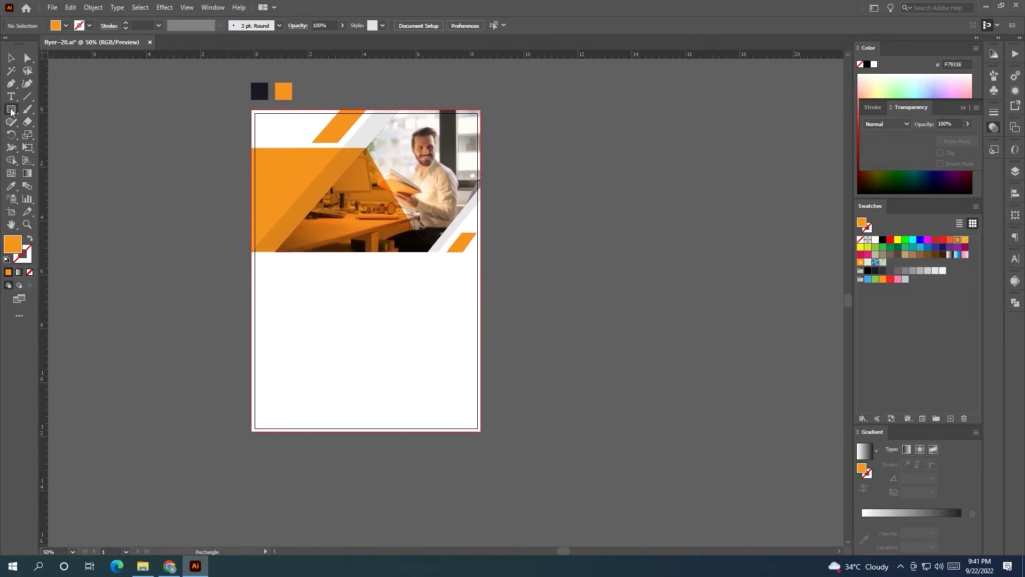
{"action": "left_click_drag", "start_coordinate": [253, 404], "coordinate": [481, 433]}
{"action": "left_click", "coordinate": [11, 57]}
{"action": "left_click", "coordinate": [158, 316]}
Move the off-artboard text content group next to the flyer
{"action": "key", "text": "ctrl+minus"}
{"action": "left_click_drag", "start_coordinate": [247, 331], "coordinate": [643, 368]}
{"action": "left_click", "coordinate": [135, 298]}
{"action": "left_click_drag", "start_coordinate": [135, 298], "coordinate": [581, 302]}
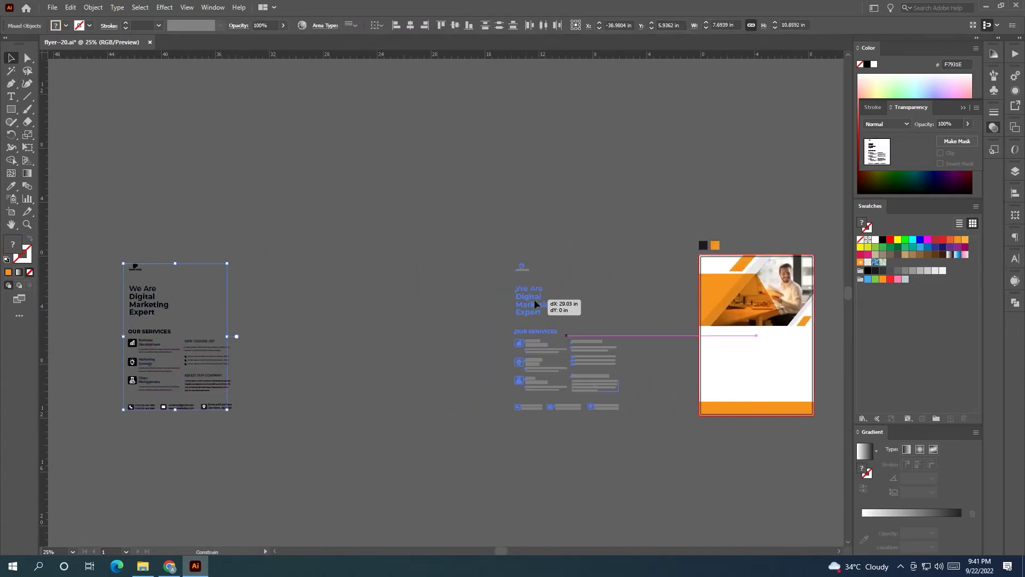
{"action": "scroll", "coordinate": [581, 300], "scroll_direction": "up", "scroll_amount": 1}
{"action": "scroll", "coordinate": [569, 348], "scroll_direction": "right", "scroll_amount": 5}
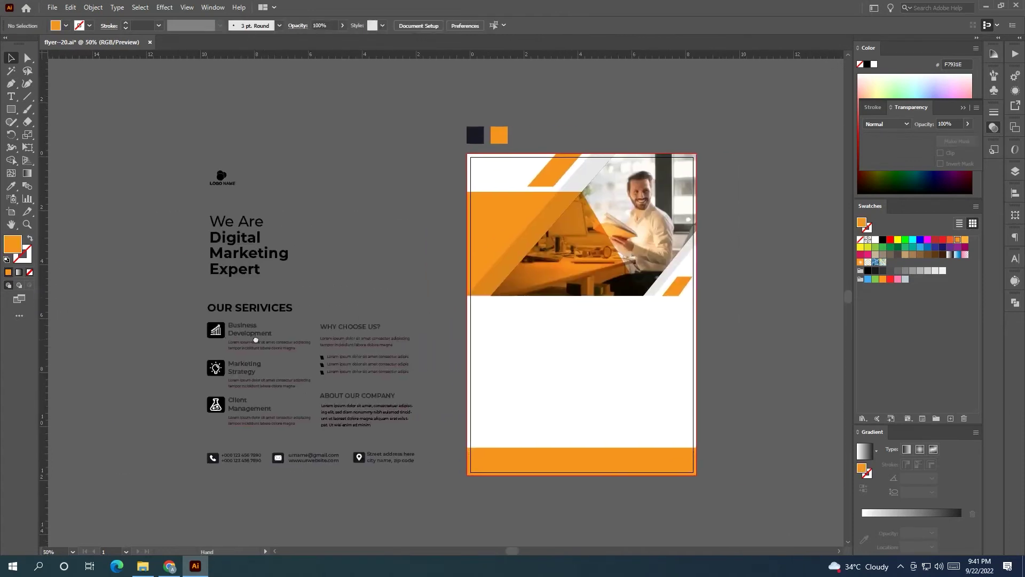
Move the headline onto the orange area and bring it in front of the photo
{"action": "left_click", "coordinate": [194, 237]}
{"action": "left_click_drag", "start_coordinate": [193, 238], "coordinate": [475, 233]}
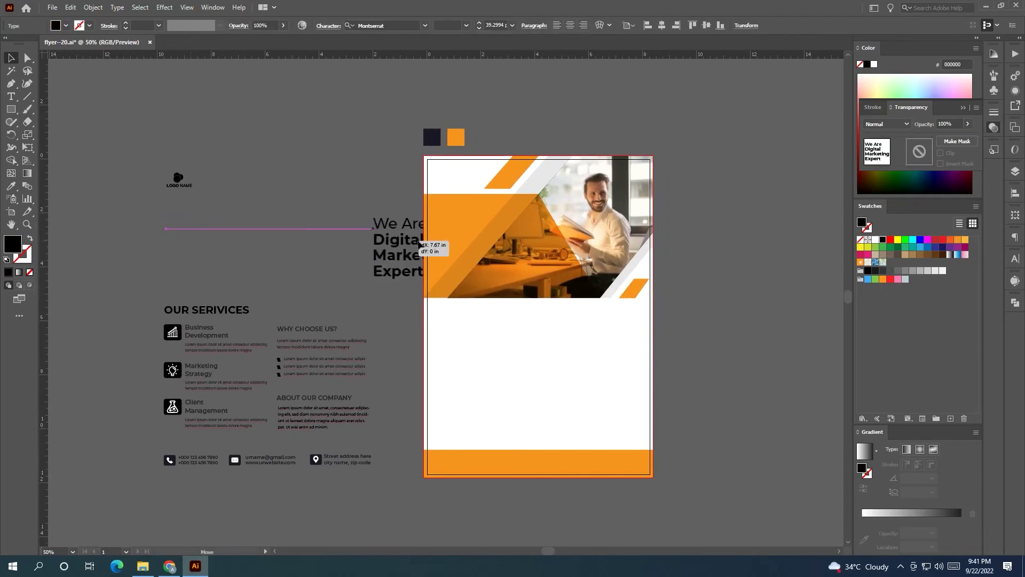
{"action": "right_click", "coordinate": [472, 235]}
{"action": "mouse_move", "coordinate": [544, 419]}
{"action": "left_click", "coordinate": [689, 418]}
{"action": "left_click_drag", "start_coordinate": [678, 386], "coordinate": [610, 385]}
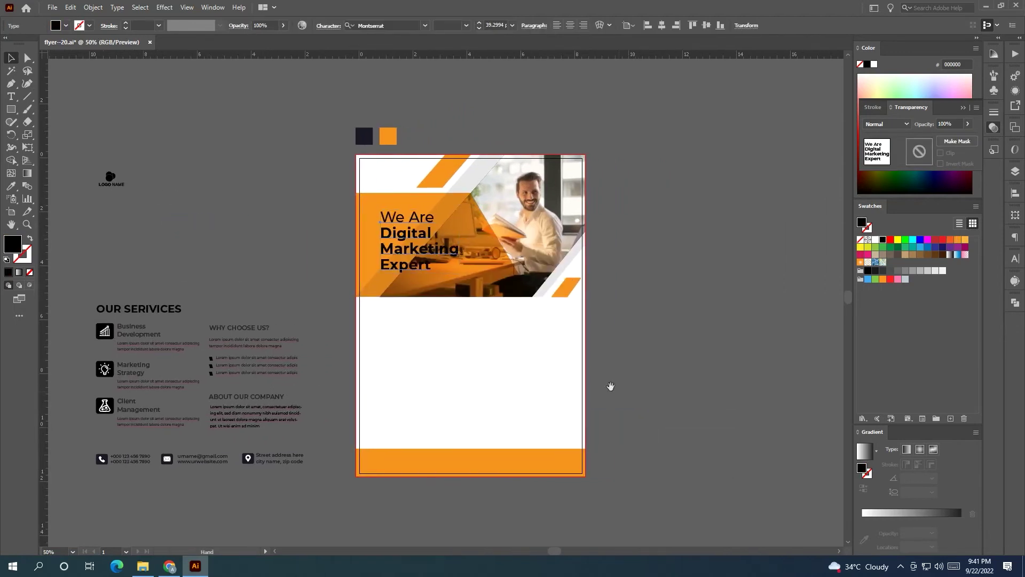
{"action": "mouse_move", "coordinate": [430, 253]}
{"action": "left_mouse_down"}
{"action": "mouse_move", "coordinate": [419, 242]}
{"action": "mouse_move", "coordinate": [488, 295]}
{"action": "left_mouse_up"}
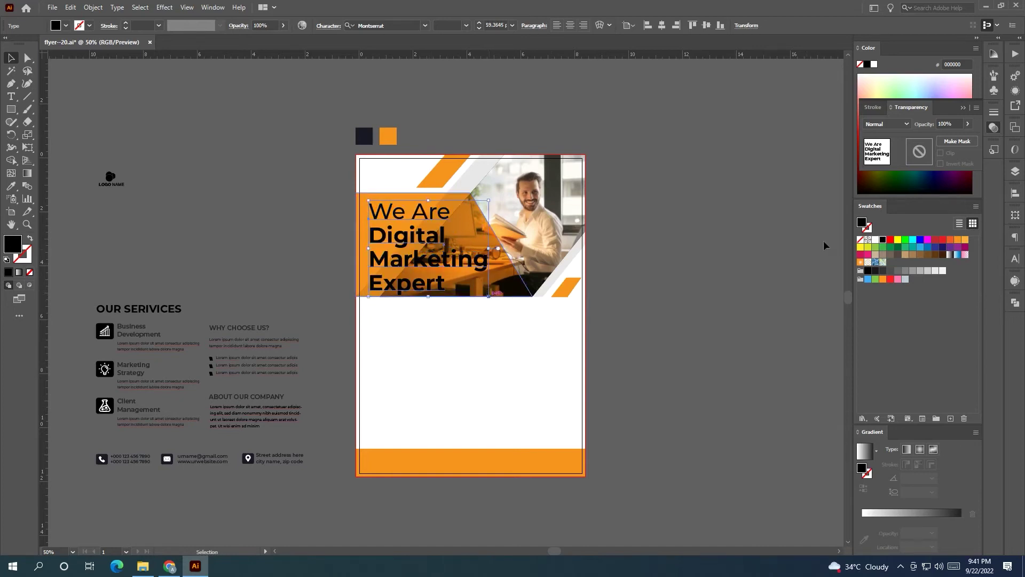
Make the headline text white and scale it down slightly
{"action": "left_click", "coordinate": [875, 240]}
{"action": "left_click_drag", "start_coordinate": [488, 250], "coordinate": [469, 262]}
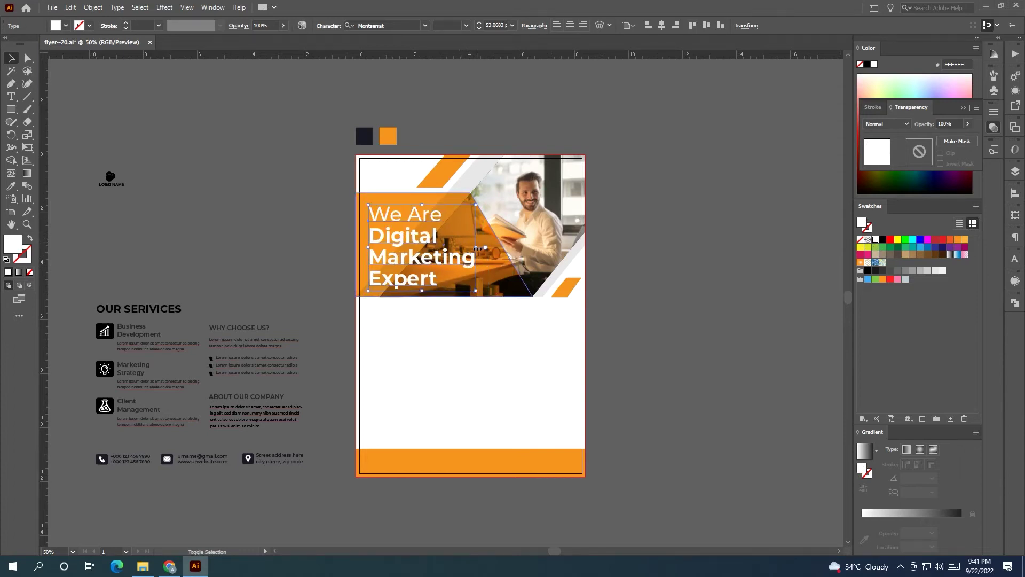
{"action": "left_click", "coordinate": [660, 259]}
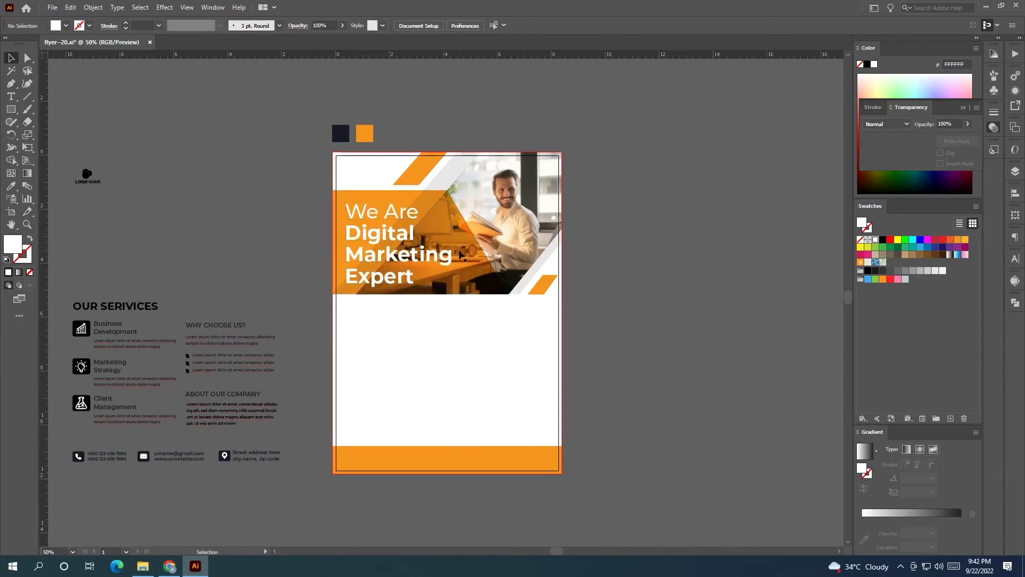
{"action": "left_click", "coordinate": [442, 255]}
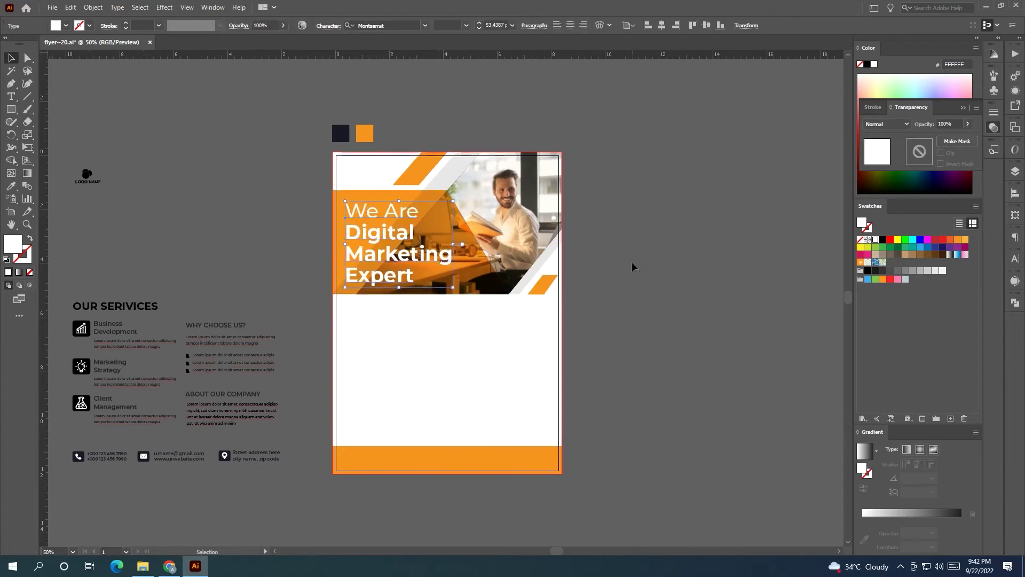
{"action": "left_click", "coordinate": [632, 264]}
{"action": "left_click_drag", "start_coordinate": [143, 163], "coordinate": [430, 163]}
{"action": "key", "text": "ctrl+z"}
Bring the left-column content to the front and move the logo into the flyer's top-left corner
{"action": "left_click", "coordinate": [109, 140]}
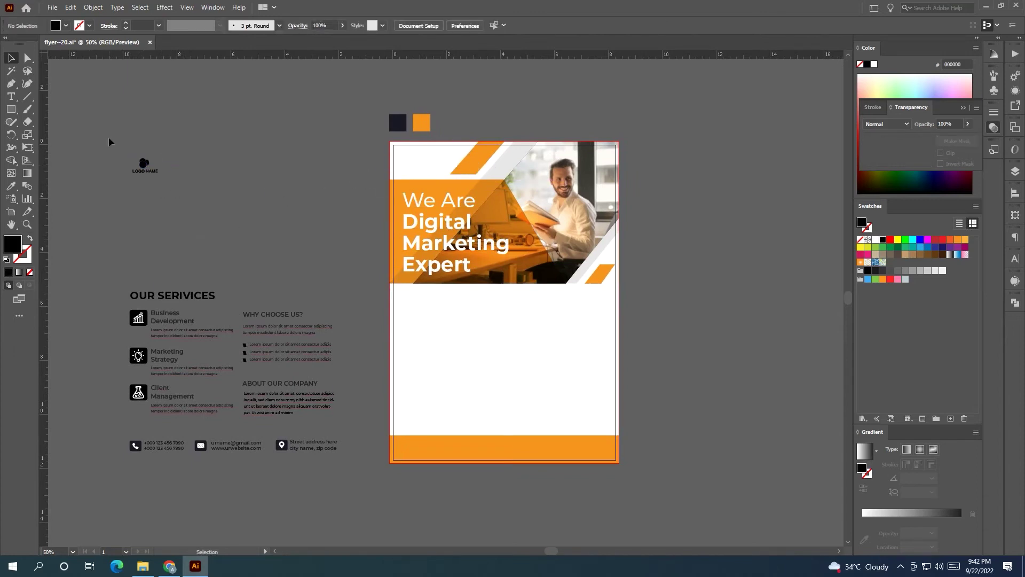
{"action": "right_click", "coordinate": [301, 234]}
{"action": "left_click", "coordinate": [443, 354]}
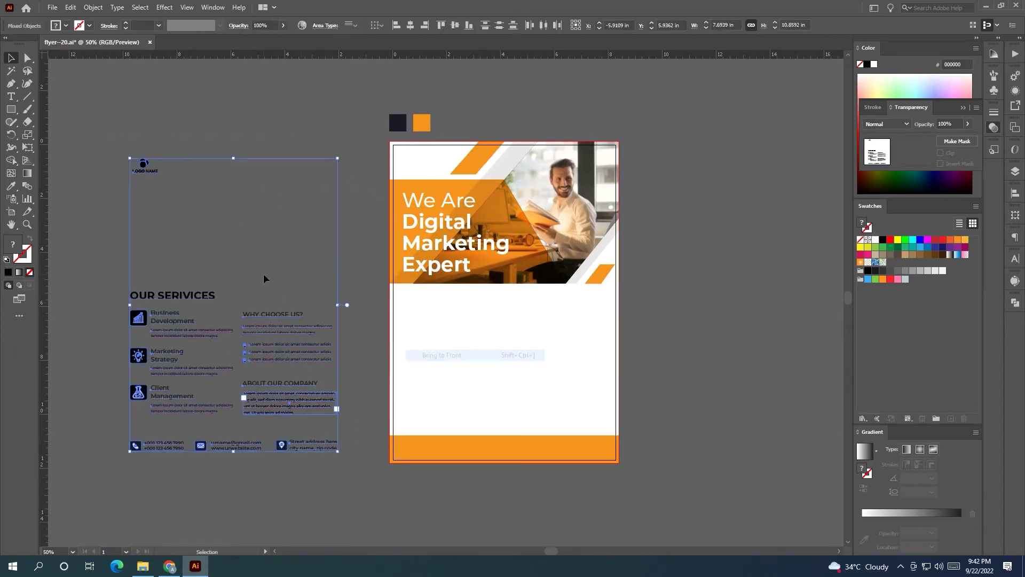
{"action": "left_click", "coordinate": [160, 207]}
{"action": "left_click_drag", "start_coordinate": [141, 171], "coordinate": [414, 168]}
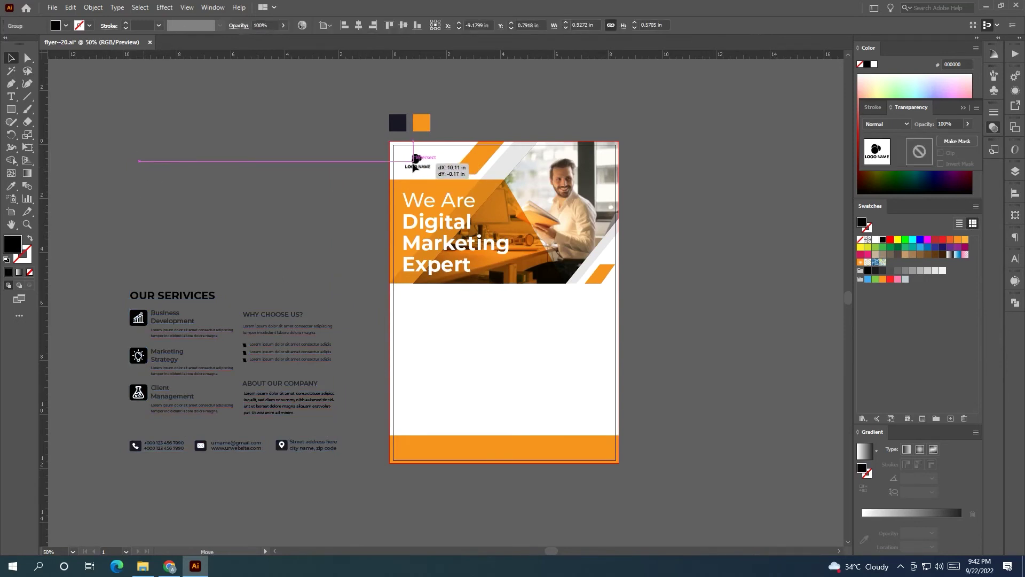
{"action": "left_click_drag", "start_coordinate": [414, 169], "coordinate": [416, 169]}
{"action": "left_click", "coordinate": [327, 172]}
{"action": "left_click_drag", "start_coordinate": [327, 171], "coordinate": [255, 181]}
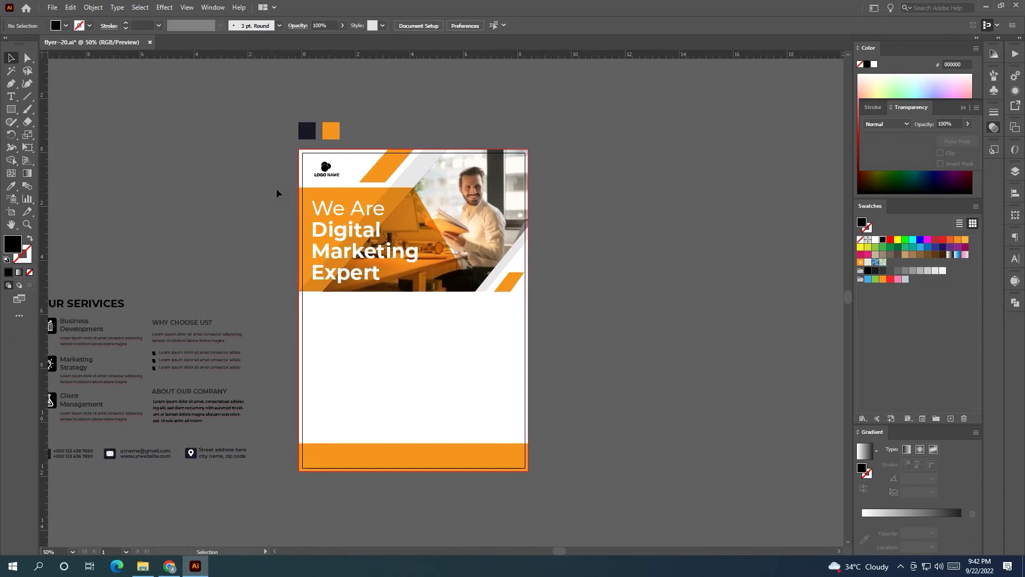
Recolour the logo icon orange by sampling the orange square with the Eyedropper
{"action": "double_click", "coordinate": [326, 167]}
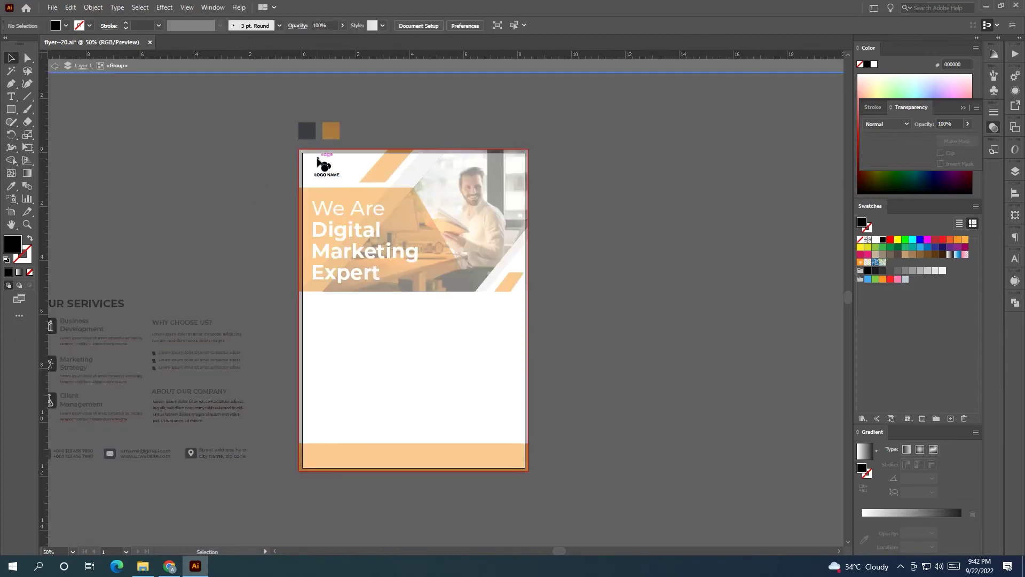
{"action": "left_click", "coordinate": [327, 168]}
{"action": "left_click", "coordinate": [11, 186]}
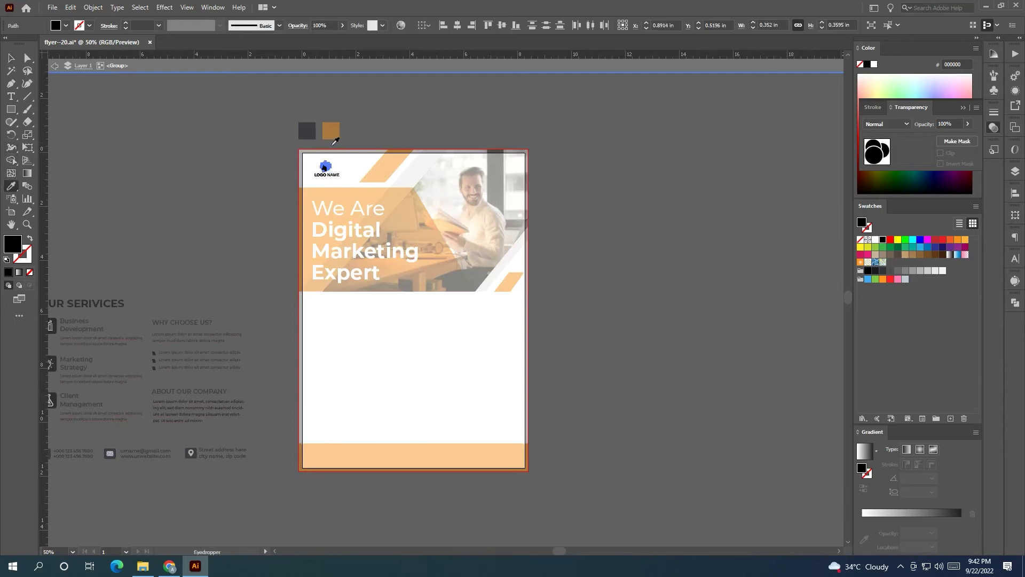
{"action": "left_click", "coordinate": [323, 130]}
{"action": "left_click", "coordinate": [11, 57]}
{"action": "left_click", "coordinate": [136, 127]}
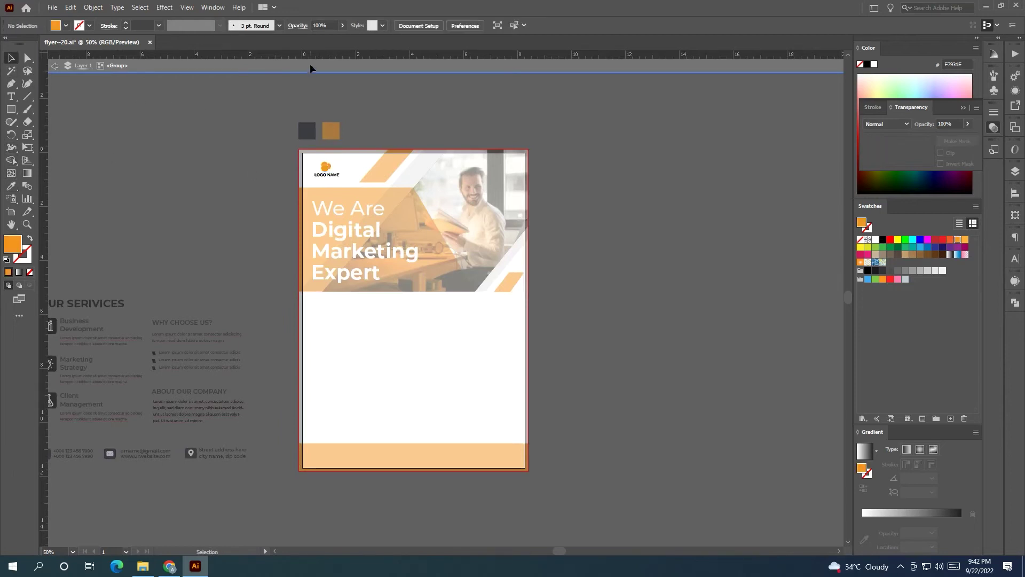
{"action": "double_click", "coordinate": [309, 63]}
Resize the logo group slightly to fit the corner
{"action": "left_click_drag", "start_coordinate": [319, 96], "coordinate": [250, 107]}
{"action": "left_click", "coordinate": [264, 165]}
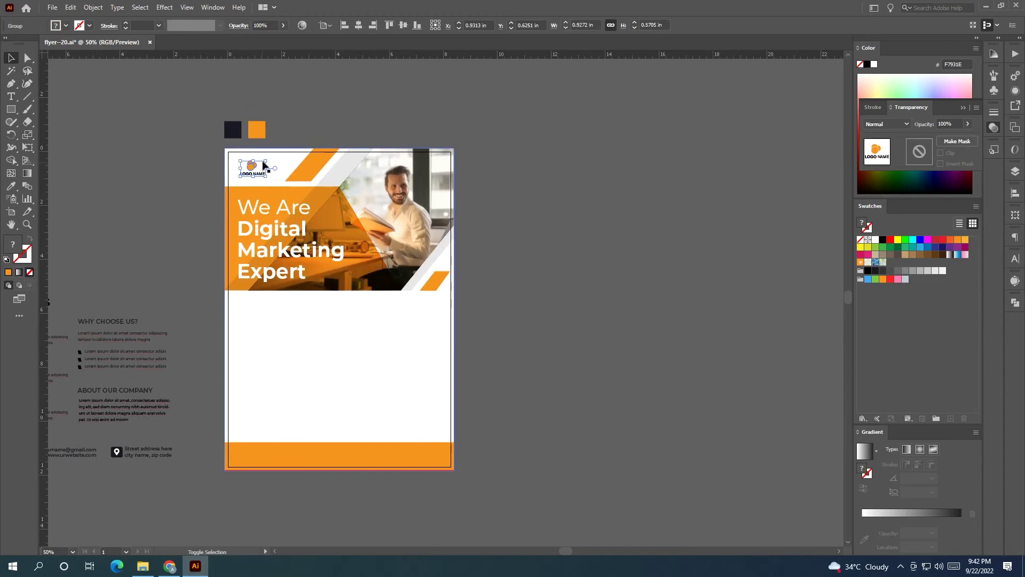
{"action": "left_click_drag", "start_coordinate": [269, 178], "coordinate": [274, 182]}
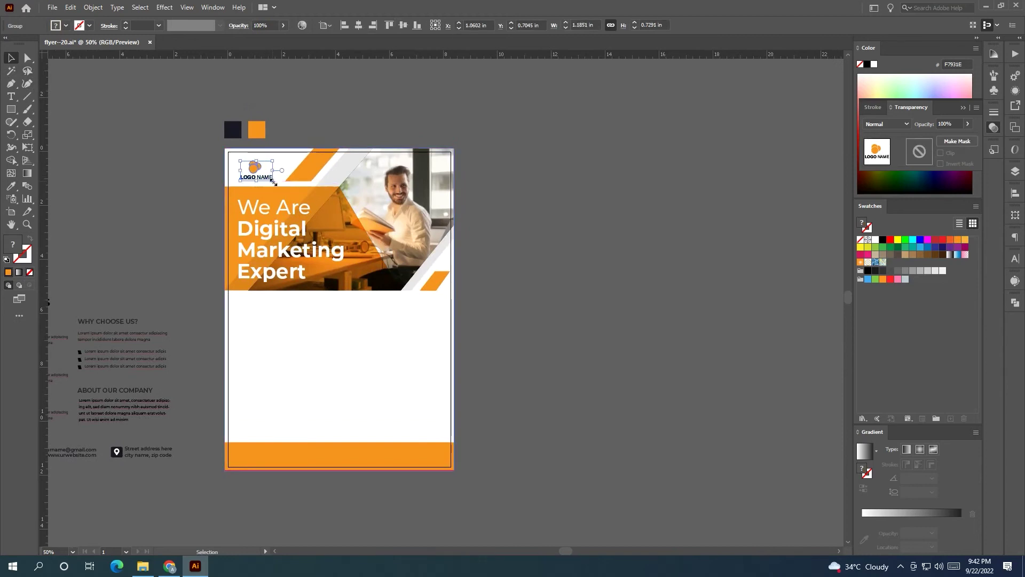
{"action": "left_click_drag", "start_coordinate": [273, 182], "coordinate": [268, 181]}
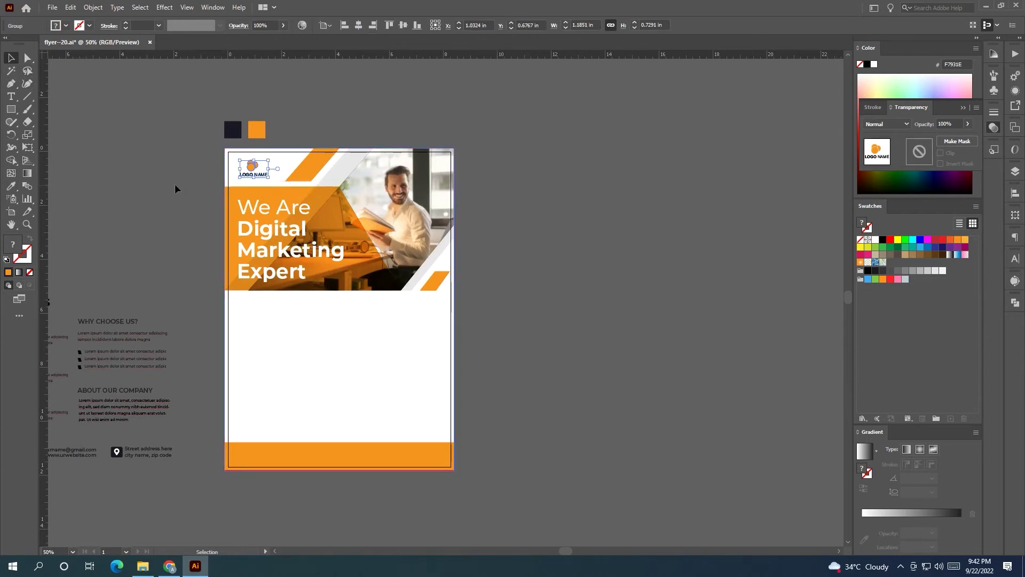
{"action": "left_click", "coordinate": [177, 186]}
Move the services content block onto the flyer's lower half
{"action": "left_click_drag", "start_coordinate": [170, 184], "coordinate": [292, 143]}
{"action": "left_click_drag", "start_coordinate": [59, 218], "coordinate": [121, 218]}
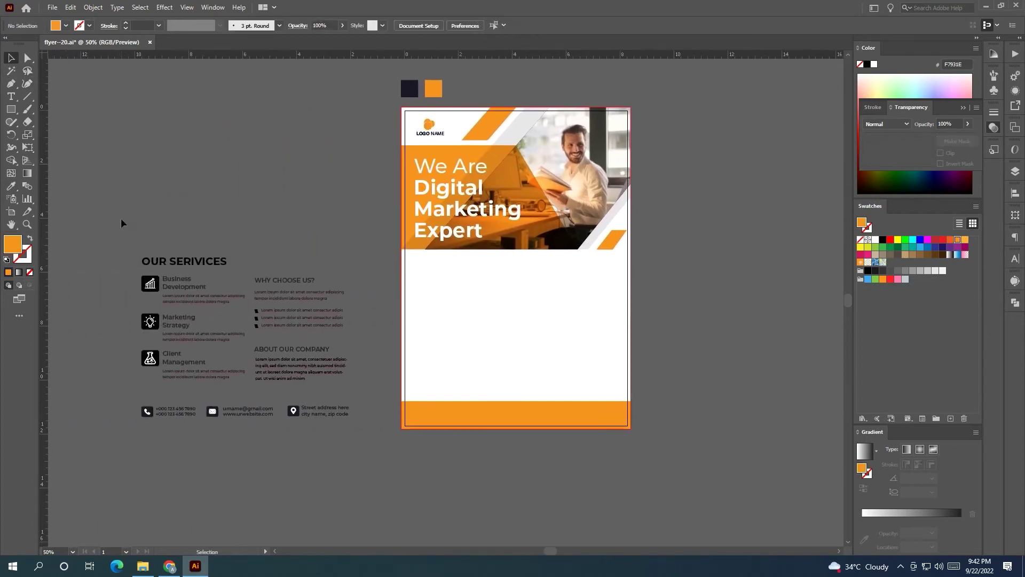
{"action": "left_click_drag", "start_coordinate": [368, 433], "coordinate": [129, 248]}
{"action": "left_click_drag", "start_coordinate": [313, 369], "coordinate": [588, 370]}
{"action": "key", "text": "Left"}
{"action": "key", "text": "Left"}
{"action": "key", "text": "Left"}
{"action": "key", "text": "Left"}
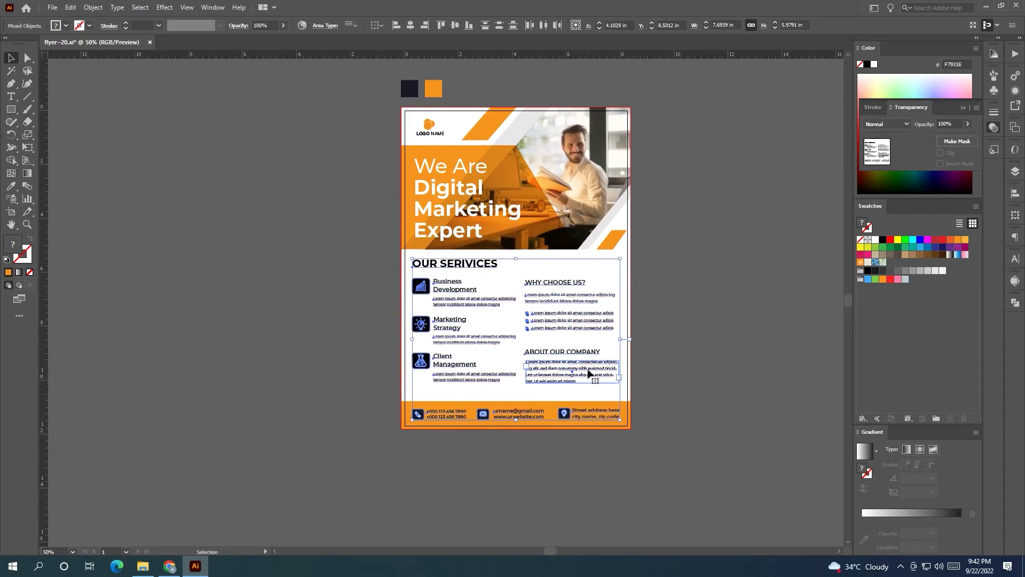
{"action": "scroll", "coordinate": [590, 374], "scroll_direction": "right", "scroll_amount": 3}
{"action": "scroll", "coordinate": [559, 389], "scroll_direction": "right", "scroll_amount": 2}
{"action": "scroll", "coordinate": [559, 389], "scroll_direction": "up", "scroll_amount": 1}
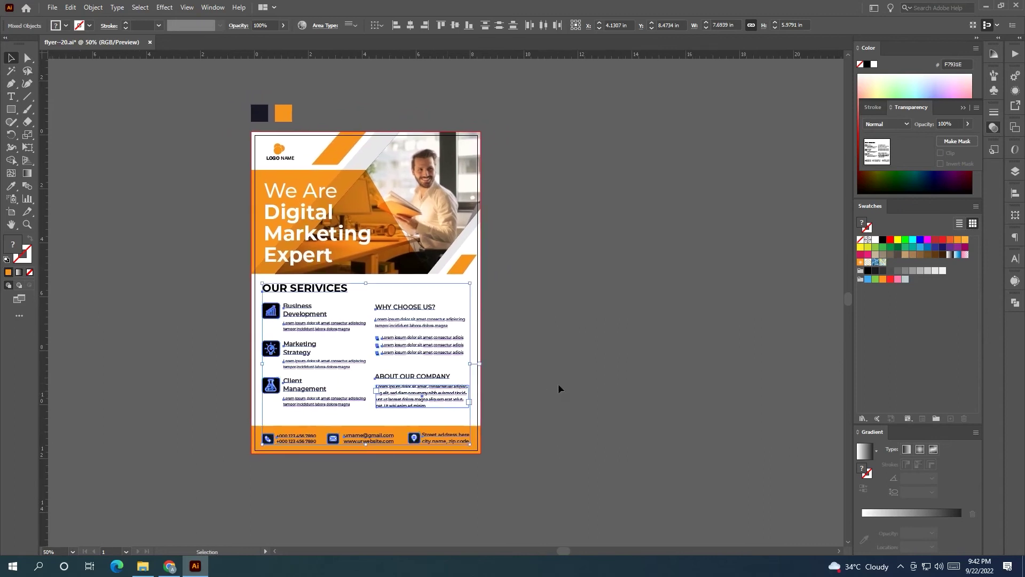
{"action": "left_click", "coordinate": [559, 388]}
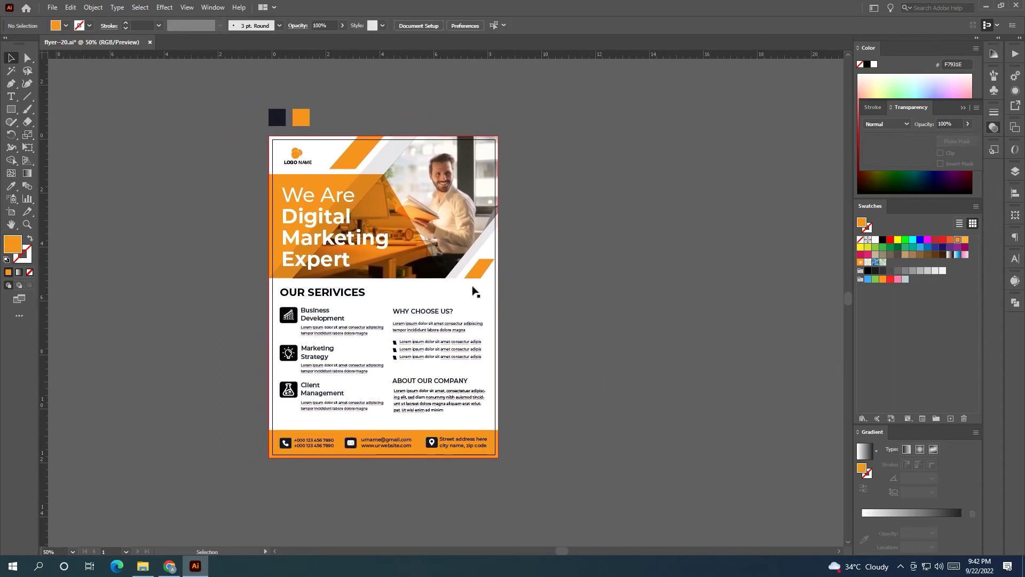
{"action": "scroll", "coordinate": [343, 160], "scroll_direction": "up", "scroll_amount": 2}
{"action": "scroll", "coordinate": [325, 154], "scroll_direction": "up", "scroll_amount": 2}
{"action": "scroll", "coordinate": [331, 178], "scroll_direction": "up", "scroll_amount": 2}
{"action": "scroll", "coordinate": [371, 219], "scroll_direction": "up", "scroll_amount": 2}
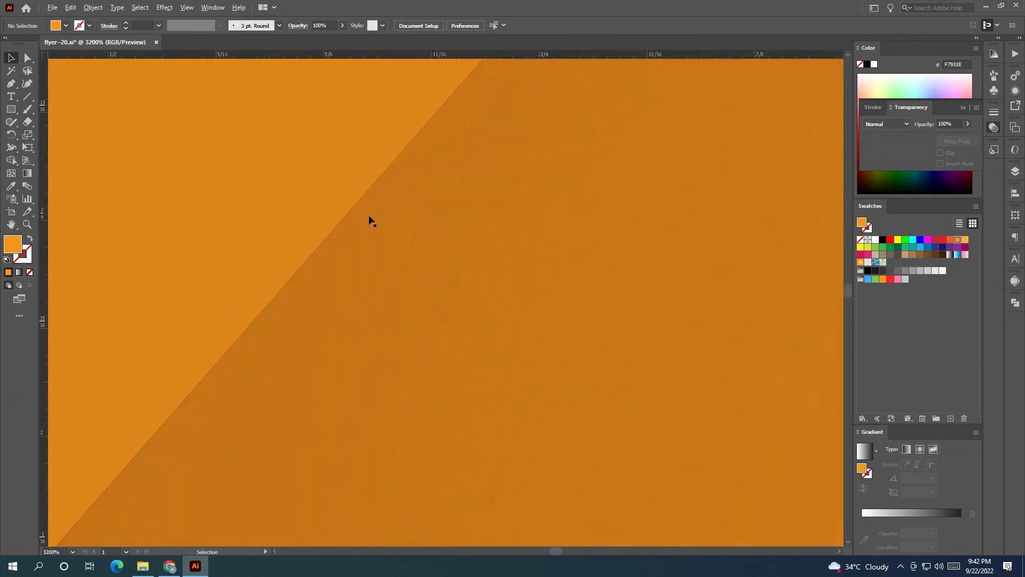
{"action": "scroll", "coordinate": [366, 210], "scroll_direction": "down", "scroll_amount": 3}
{"action": "scroll", "coordinate": [374, 215], "scroll_direction": "down", "scroll_amount": 3}
{"action": "scroll", "coordinate": [372, 214], "scroll_direction": "right", "scroll_amount": 2}
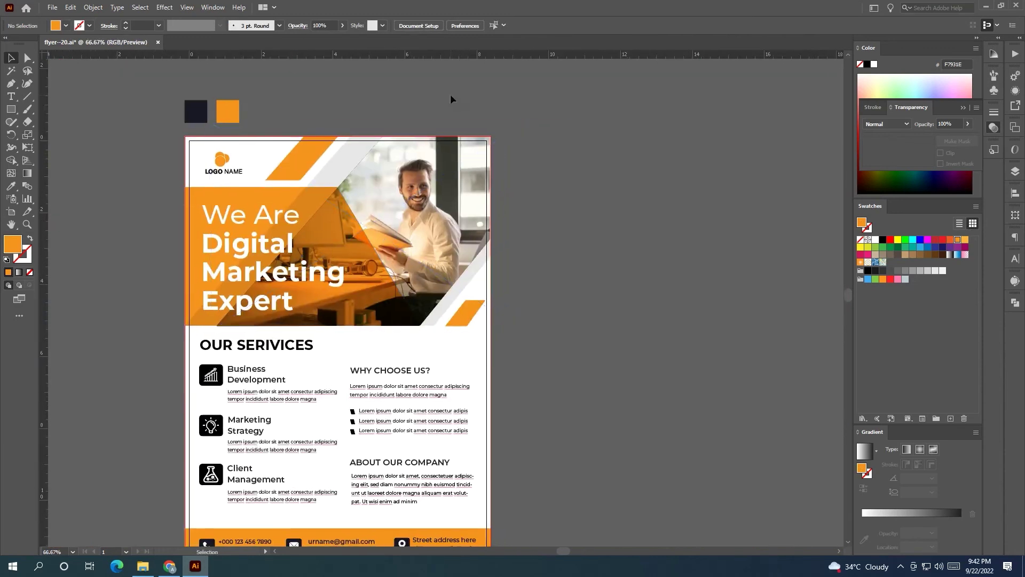
Pull the stray dark shape out from behind the photo and delete it
{"action": "left_click_drag", "start_coordinate": [459, 177], "coordinate": [551, 228]}
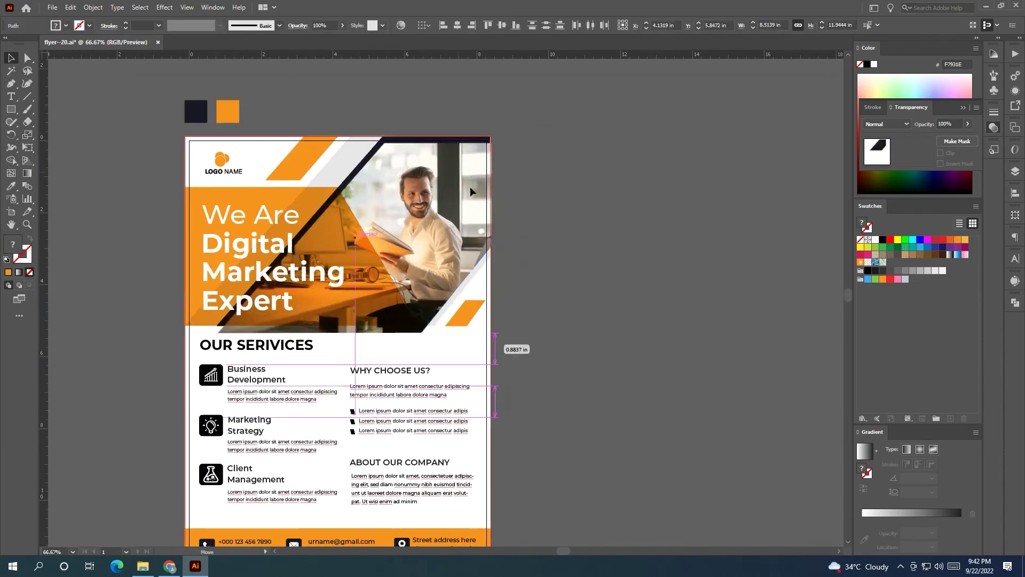
{"action": "key", "text": "ctrl+z"}
{"action": "left_click", "coordinate": [507, 146]}
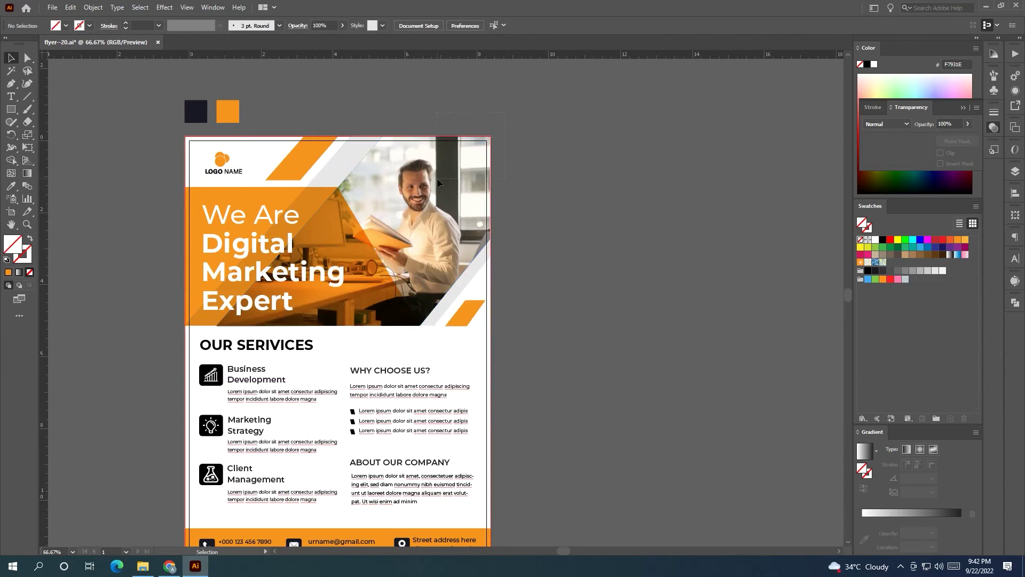
{"action": "left_click", "coordinate": [437, 182]}
{"action": "left_click_drag", "start_coordinate": [436, 182], "coordinate": [571, 218]}
{"action": "key", "text": "ctrl+z"}
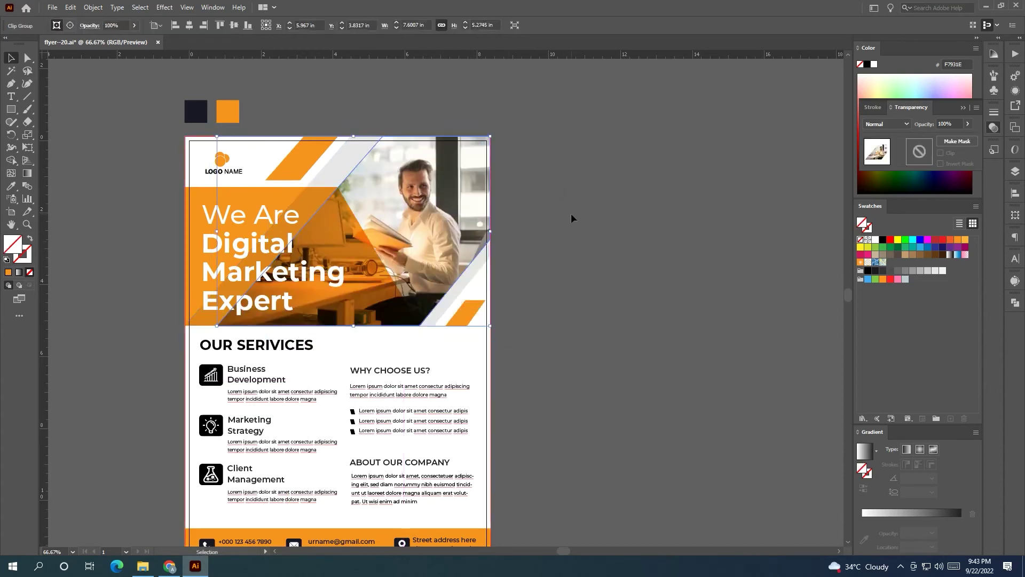
{"action": "mouse_move", "coordinate": [483, 161]}
{"action": "left_mouse_down"}
{"action": "mouse_move", "coordinate": [721, 351]}
{"action": "mouse_move", "coordinate": [788, 385]}
{"action": "left_mouse_up"}
{"action": "left_click_drag", "start_coordinate": [435, 277], "coordinate": [415, 212]}
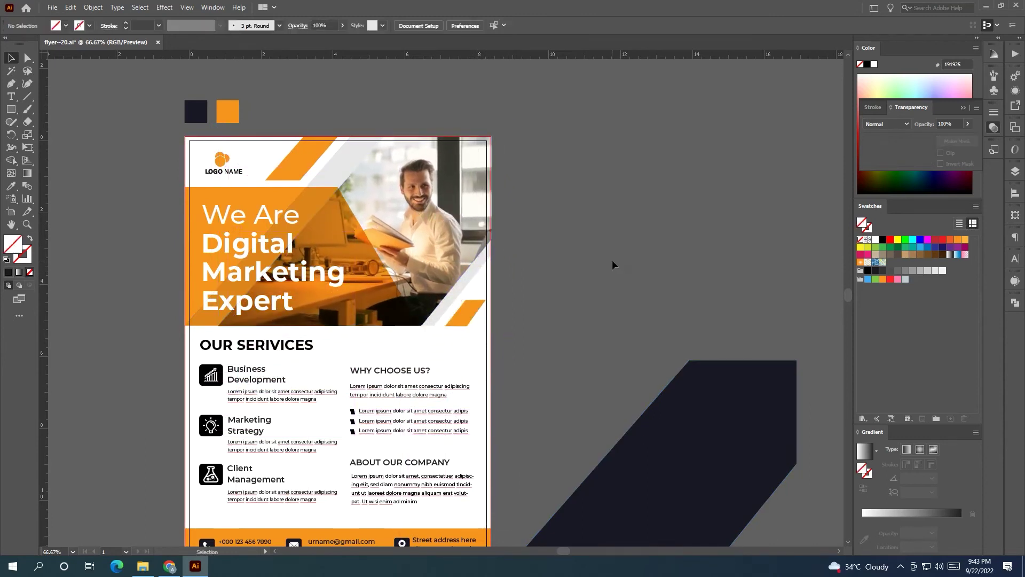
{"action": "left_click_drag", "start_coordinate": [612, 259], "coordinate": [551, 203]}
{"action": "left_click", "coordinate": [644, 397]}
{"action": "key", "text": "Delete"}
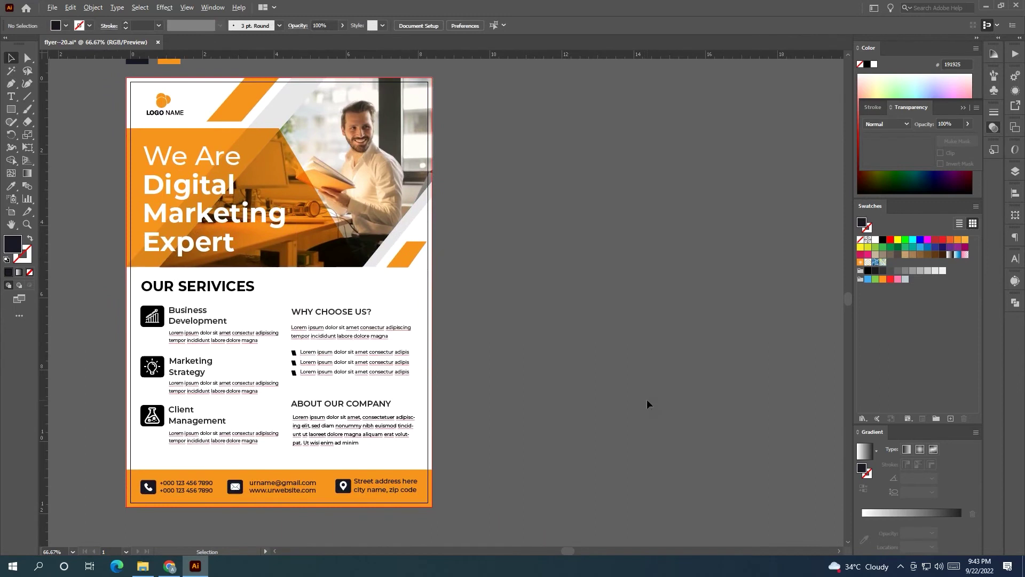
Align the photo clip group's right edge to the artboard and nudge it flush with the flyer's edge
{"action": "scroll", "coordinate": [646, 399], "scroll_direction": "down", "scroll_amount": 1, "text": "alt"}
{"action": "scroll", "coordinate": [675, 152], "scroll_direction": "up", "scroll_amount": 5, "text": "alt"}
{"action": "scroll", "coordinate": [676, 152], "scroll_direction": "up", "scroll_amount": 5, "text": "alt"}
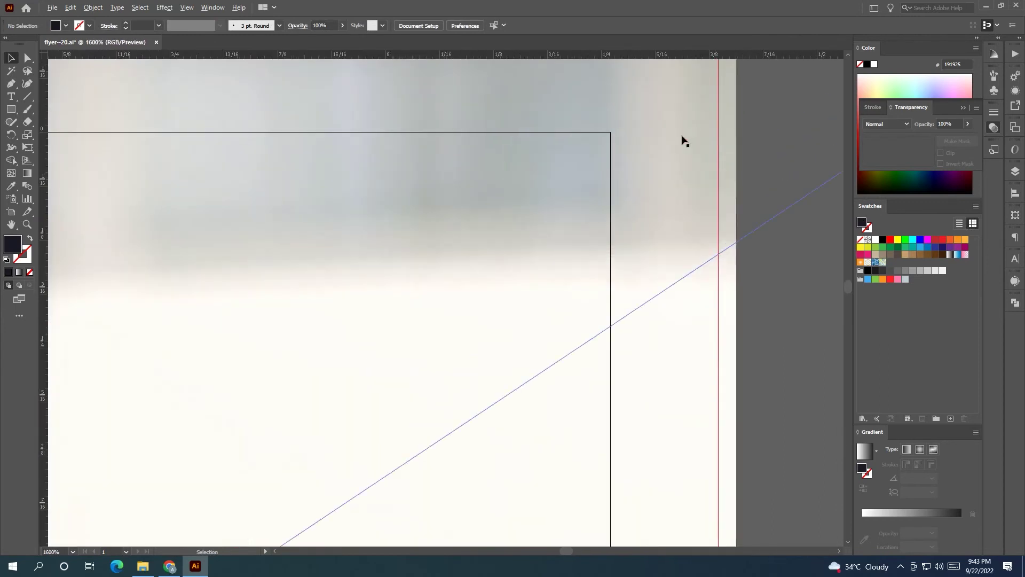
{"action": "left_click_drag", "start_coordinate": [704, 138], "coordinate": [561, 342]}
{"action": "left_click", "coordinate": [560, 342]}
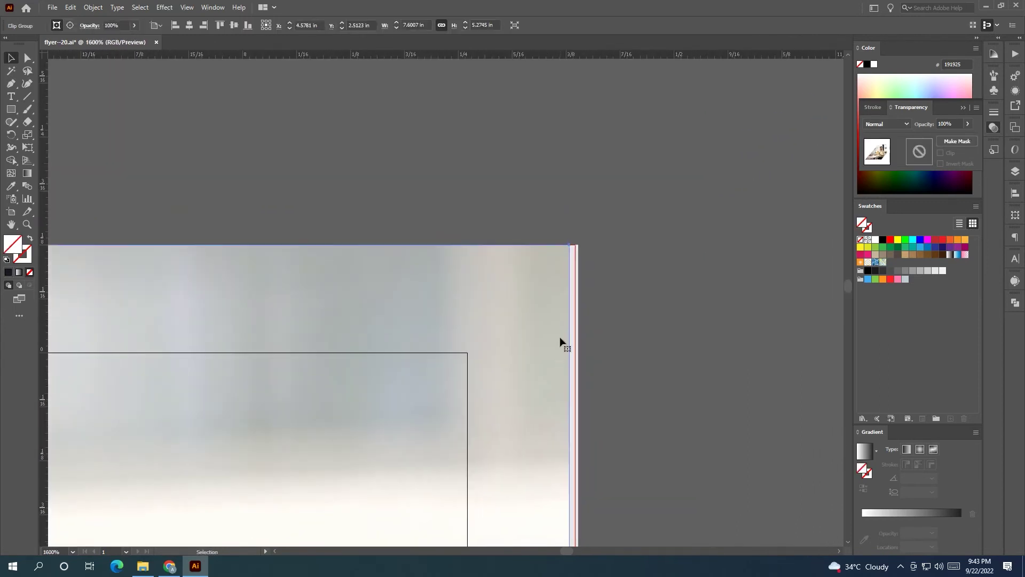
{"action": "scroll", "coordinate": [288, 80], "scroll_direction": "down", "scroll_amount": 2, "text": "alt"}
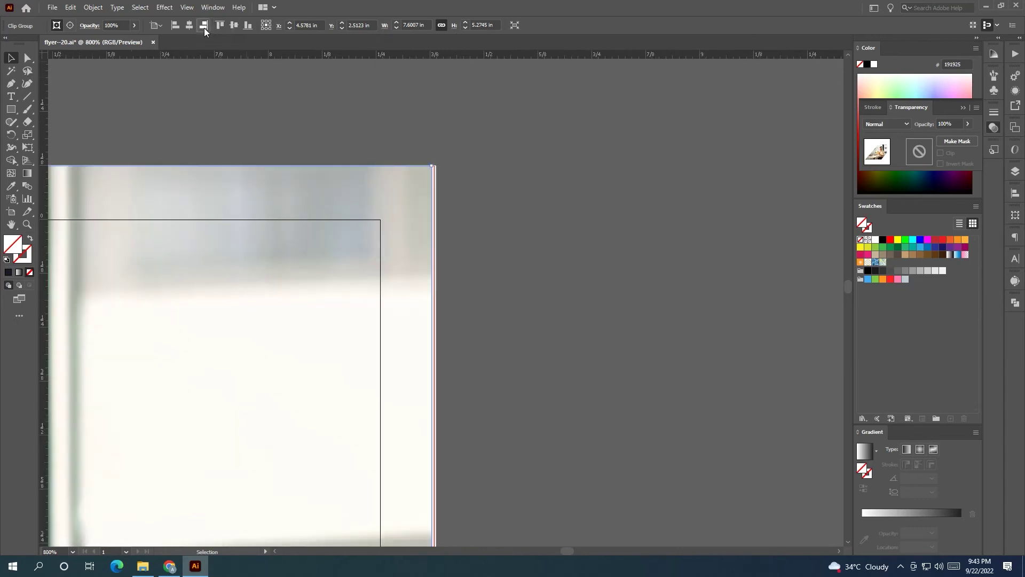
{"action": "left_click", "coordinate": [204, 27]}
{"action": "key", "text": "shift+Right"}
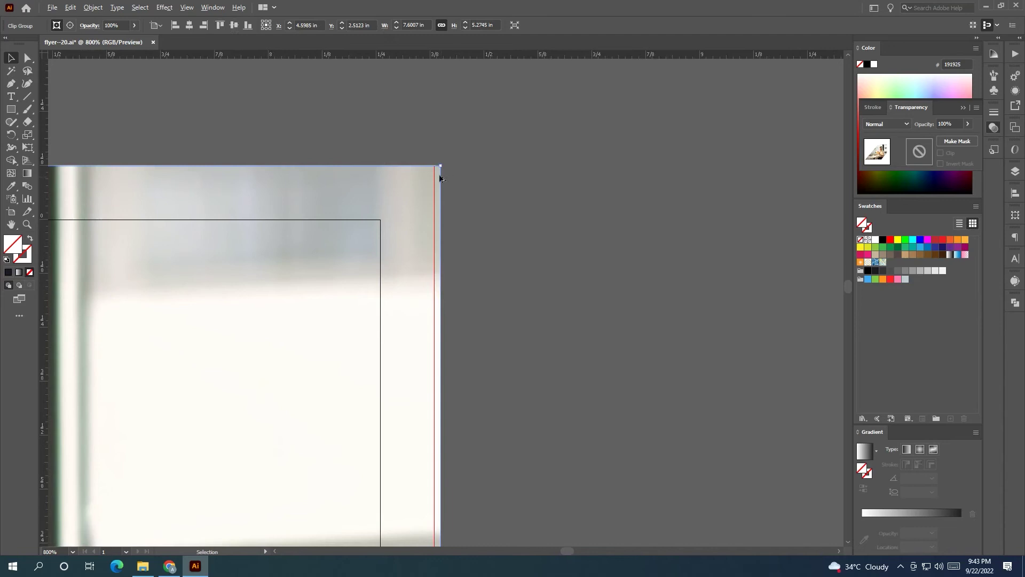
{"action": "scroll", "coordinate": [441, 171], "scroll_direction": "up", "scroll_amount": 3, "text": "alt"}
{"action": "left_click", "coordinate": [471, 167]}
{"action": "scroll", "coordinate": [491, 171], "scroll_direction": "down", "scroll_amount": 8, "text": "alt"}
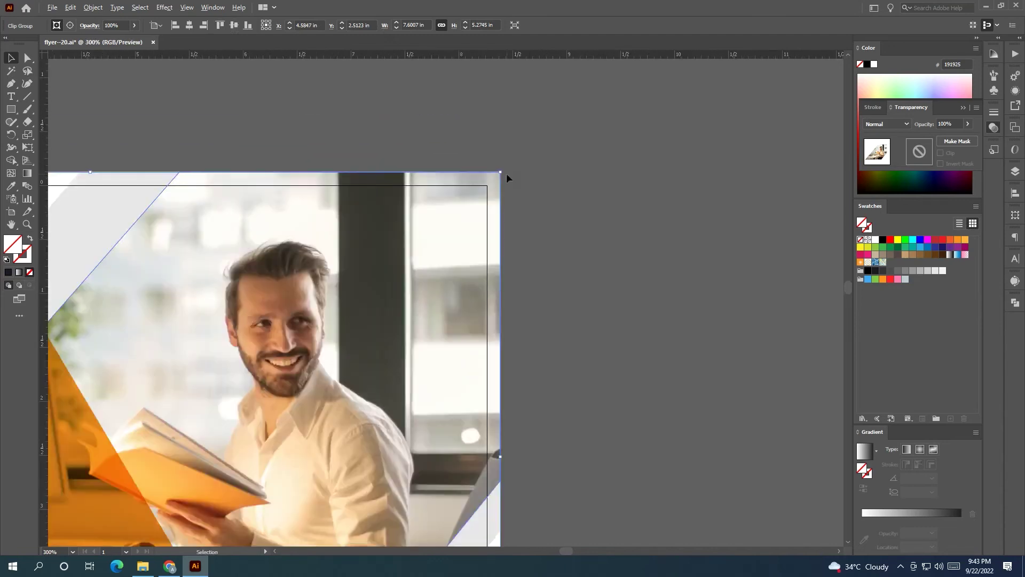
{"action": "scroll", "coordinate": [582, 275], "scroll_direction": "down", "scroll_amount": 1, "text": "alt"}
{"action": "scroll", "coordinate": [580, 272], "scroll_direction": "down", "scroll_amount": 1, "text": "alt"}
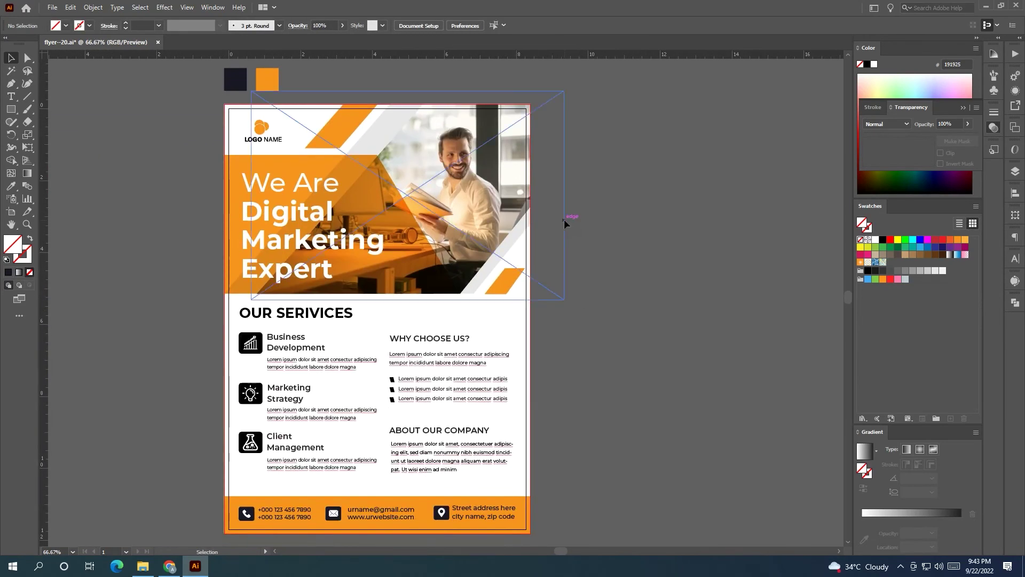
{"action": "scroll", "coordinate": [564, 219], "scroll_direction": "down", "scroll_amount": 1, "text": "alt"}
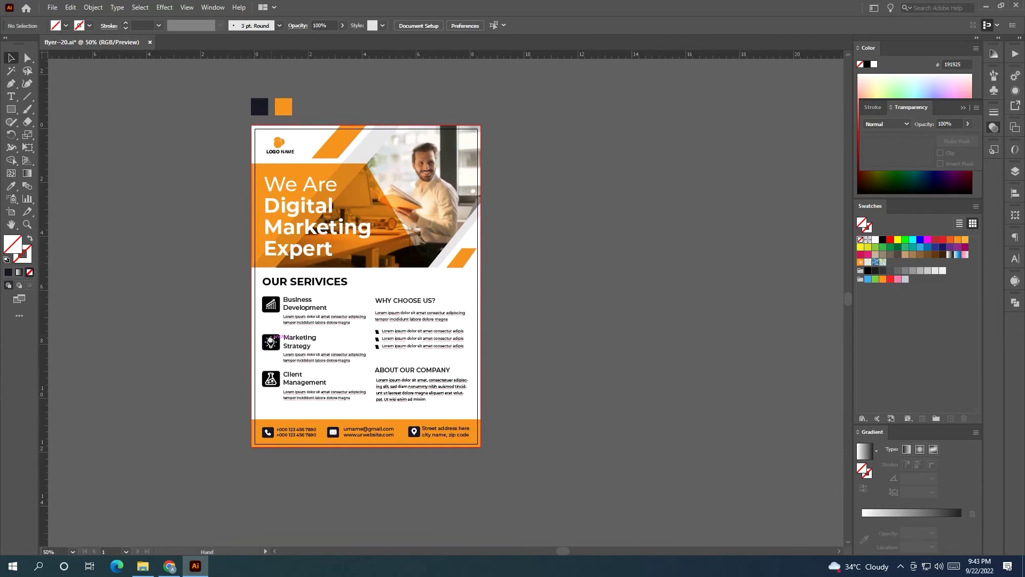
{"action": "scroll", "coordinate": [261, 433], "scroll_direction": "up", "scroll_amount": 1, "text": "alt"}
{"action": "left_click_drag", "start_coordinate": [261, 433], "coordinate": [255, 440]}
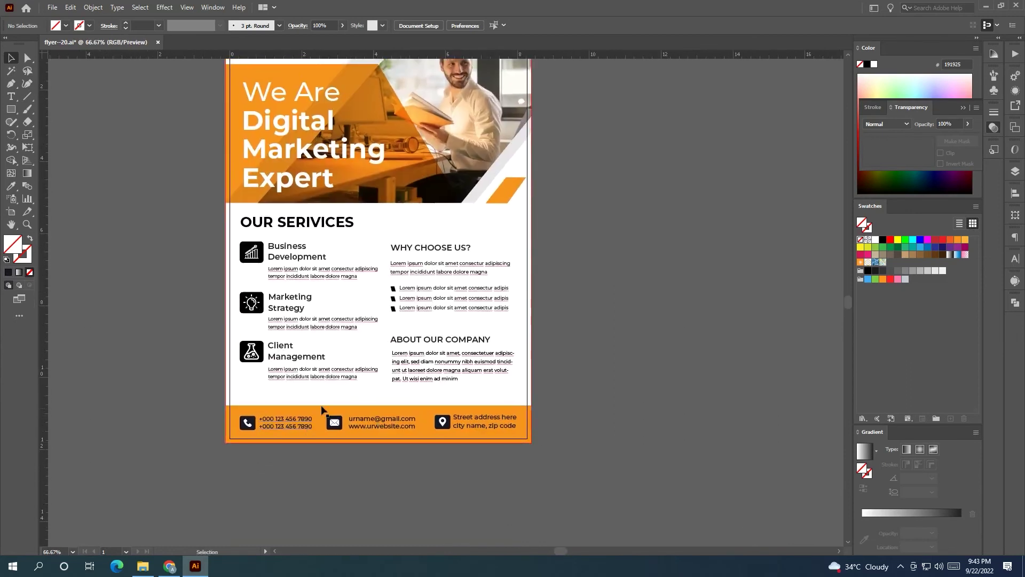
Shorten the orange footer bar from 1.04 in to about 0.96 in tall, undoing an accidental tilt
{"action": "left_click", "coordinate": [378, 408]}
{"action": "key", "text": "ctrl+d"}
{"action": "key", "text": "ctrl+z"}
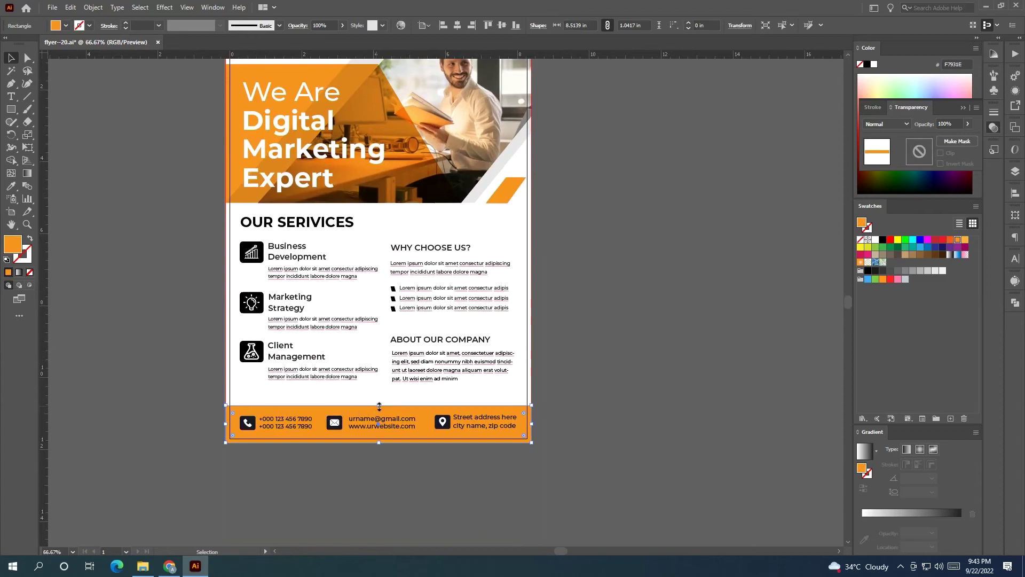
{"action": "left_click_drag", "start_coordinate": [378, 409], "coordinate": [379, 409]}
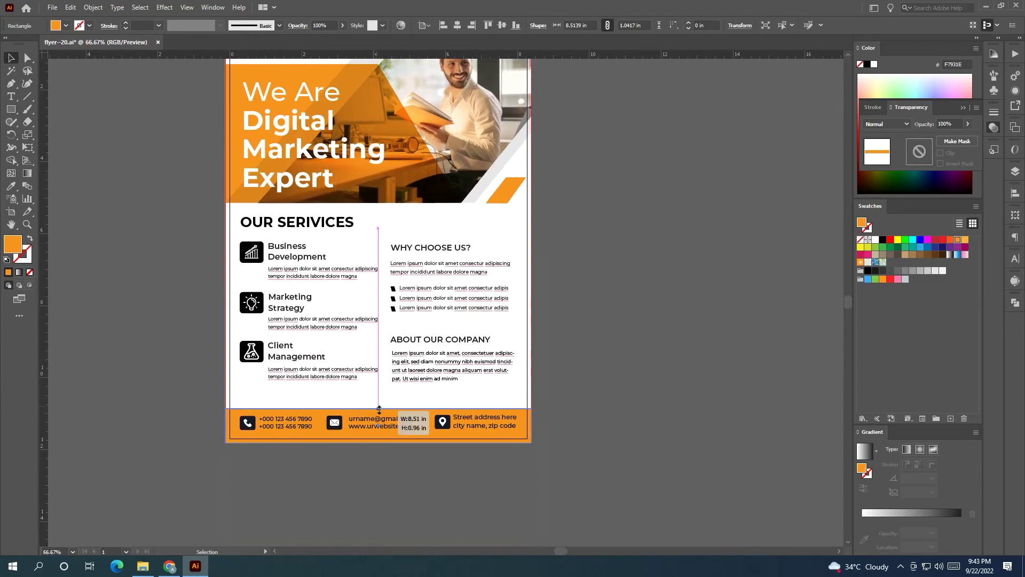
{"action": "left_click", "coordinate": [399, 461]}
Select the Business Development, Marketing Strategy and Client Management icons, then clear the selection
{"action": "left_click_drag", "start_coordinate": [403, 466], "coordinate": [389, 500]}
{"action": "left_click", "coordinate": [235, 320]}
{"action": "left_click", "coordinate": [234, 369], "text": "shift"}
{"action": "left_click", "coordinate": [233, 409], "text": "shift"}
{"action": "left_click", "coordinate": [374, 378], "text": "shift"}
{"action": "key", "text": "v"}
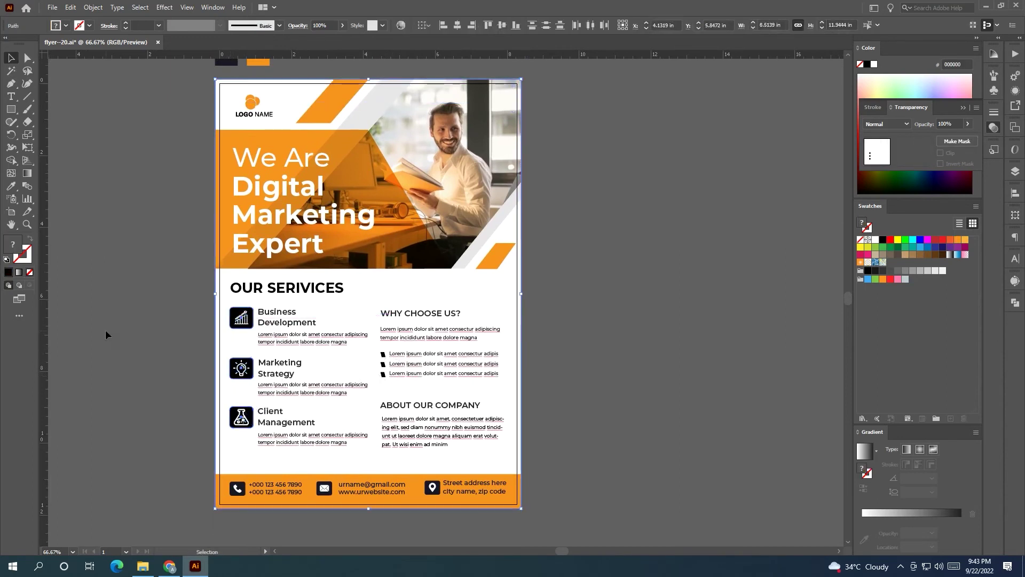
{"action": "left_click", "coordinate": [106, 335]}
Make the three service icons and the bullet squares orange by sampling the orange swatch
{"action": "left_click", "coordinate": [241, 368]}
{"action": "left_click", "coordinate": [239, 318], "text": "shift"}
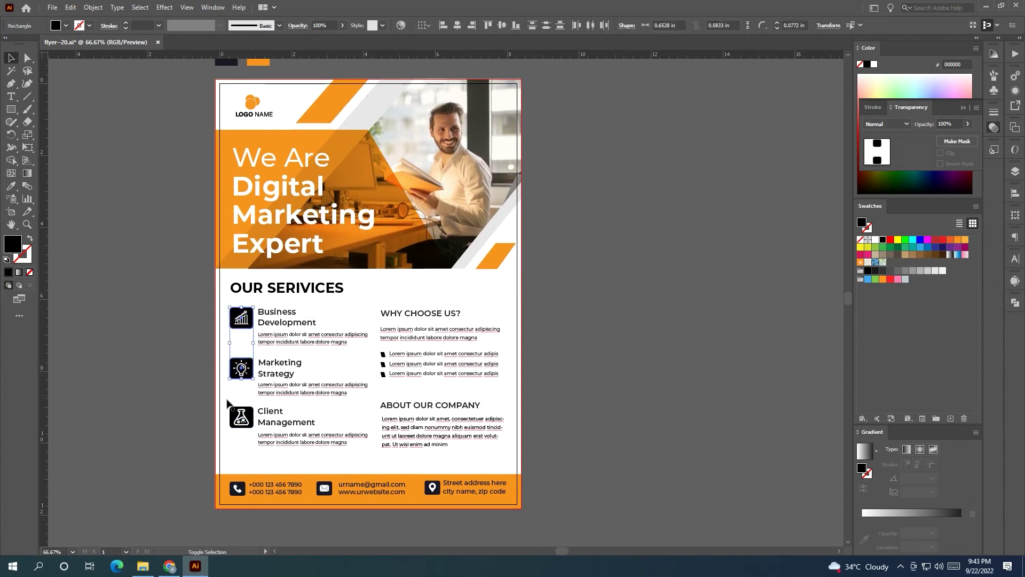
{"action": "left_click", "coordinate": [235, 411], "text": "shift"}
{"action": "left_click", "coordinate": [383, 364], "text": "shift"}
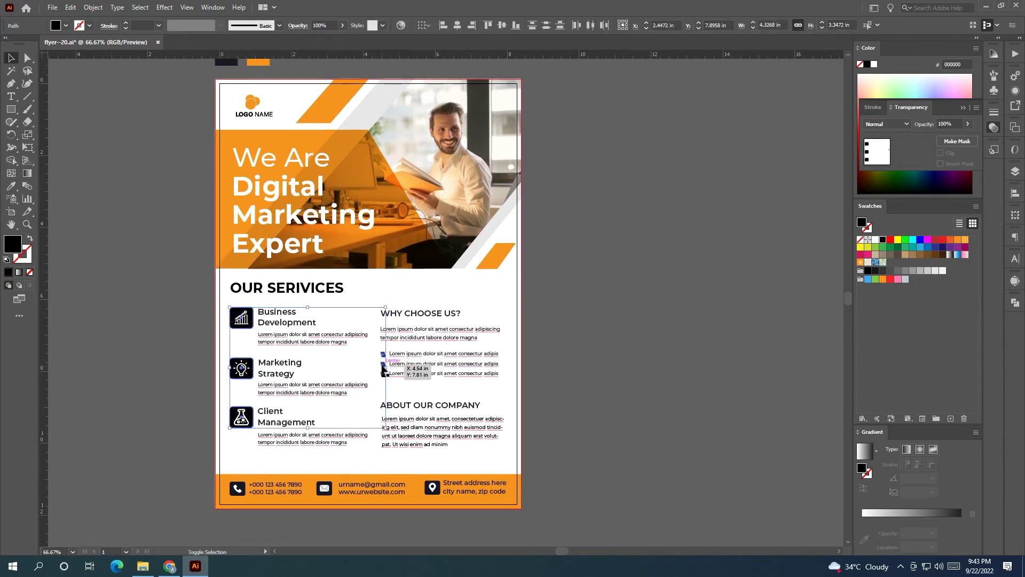
{"action": "left_click", "coordinate": [12, 187]}
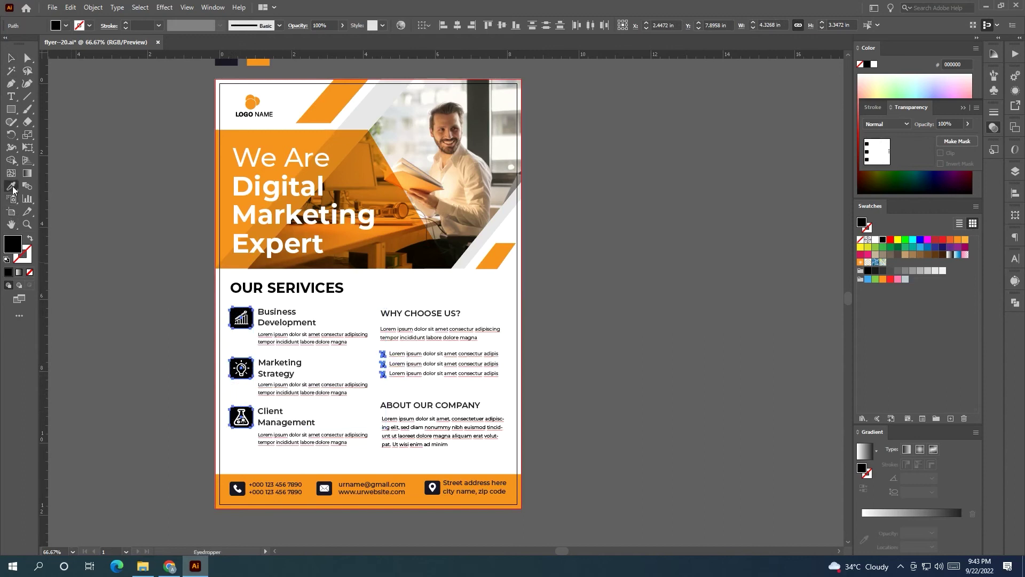
{"action": "scroll", "coordinate": [160, 134], "scroll_direction": "up", "scroll_amount": 1}
{"action": "left_click", "coordinate": [258, 92]}
{"action": "key", "text": "v"}
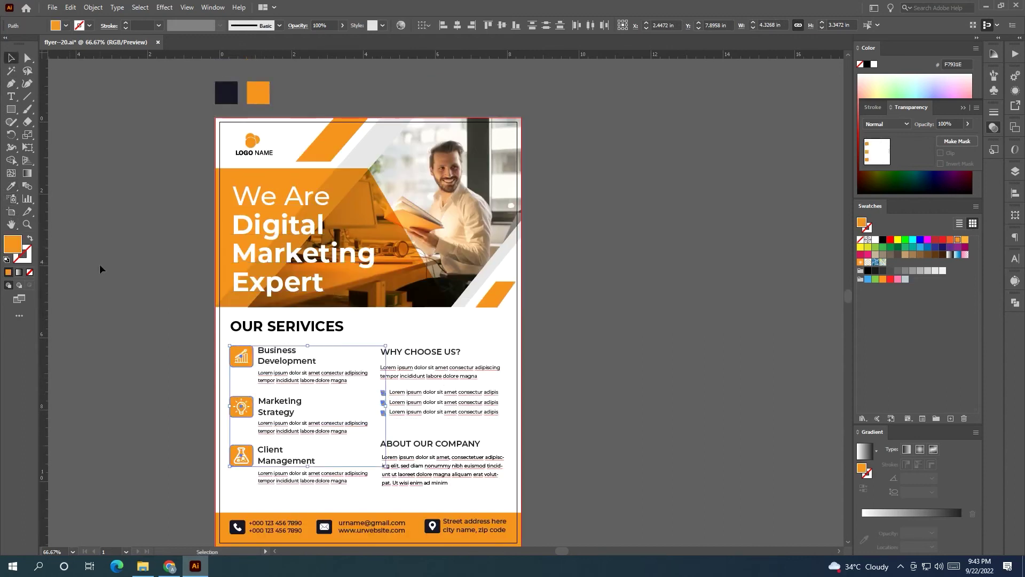
{"action": "left_click", "coordinate": [100, 263]}
{"action": "scroll", "coordinate": [99, 264], "scroll_direction": "down", "scroll_amount": 3}
{"action": "scroll", "coordinate": [100, 264], "scroll_direction": "right", "scroll_amount": 1}
{"action": "scroll", "coordinate": [91, 318], "scroll_direction": "up", "scroll_amount": 2}
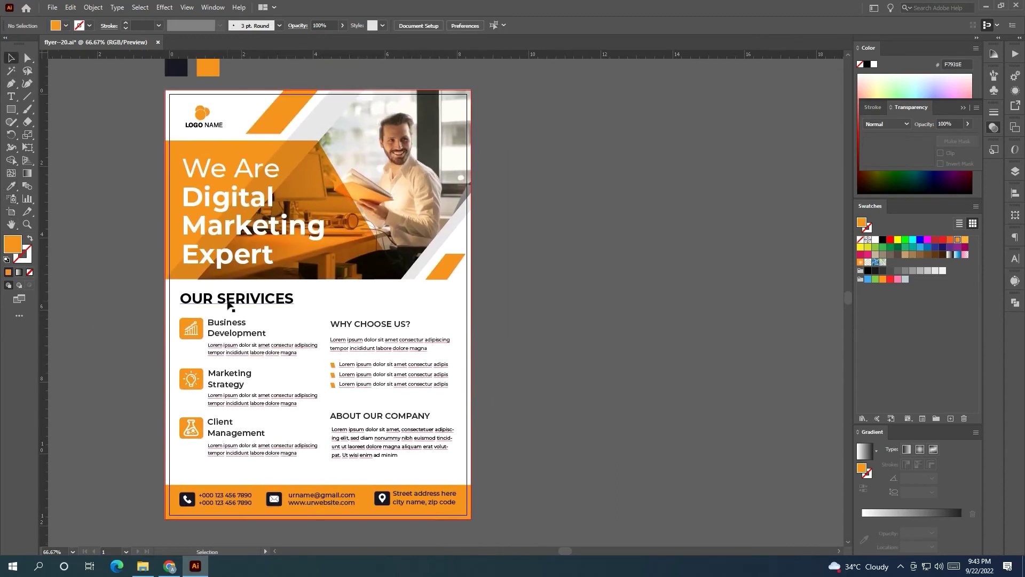
Turn the WHY CHOOSE US?, ABOUT OUR COMPANY and OUR SERVICES headings orange
{"action": "left_click", "coordinate": [339, 329]}
{"action": "left_click", "coordinate": [357, 416], "text": "shift"}
{"action": "left_click", "coordinate": [209, 293], "text": "shift"}
{"action": "key", "text": "i"}
{"action": "scroll", "coordinate": [110, 140], "scroll_direction": "up", "scroll_amount": 1}
{"action": "left_click", "coordinate": [211, 90]}
{"action": "left_click", "coordinate": [11, 57]}
{"action": "left_click", "coordinate": [118, 236]}
{"action": "scroll", "coordinate": [118, 237], "scroll_direction": "down", "scroll_amount": 1}
{"action": "scroll", "coordinate": [133, 240], "scroll_direction": "left", "scroll_amount": 1}
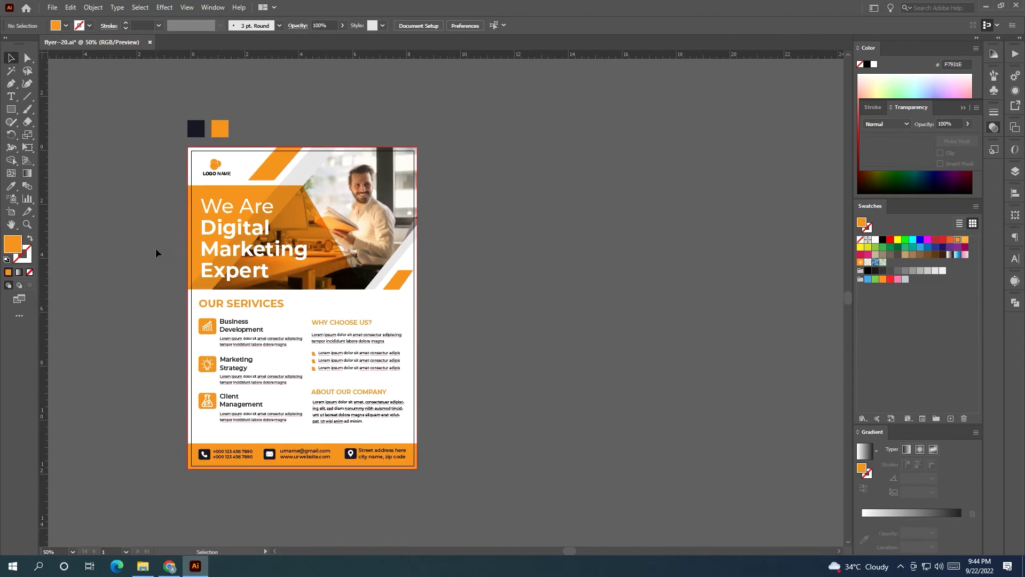
{"action": "scroll", "coordinate": [155, 247], "scroll_direction": "right", "scroll_amount": 1}
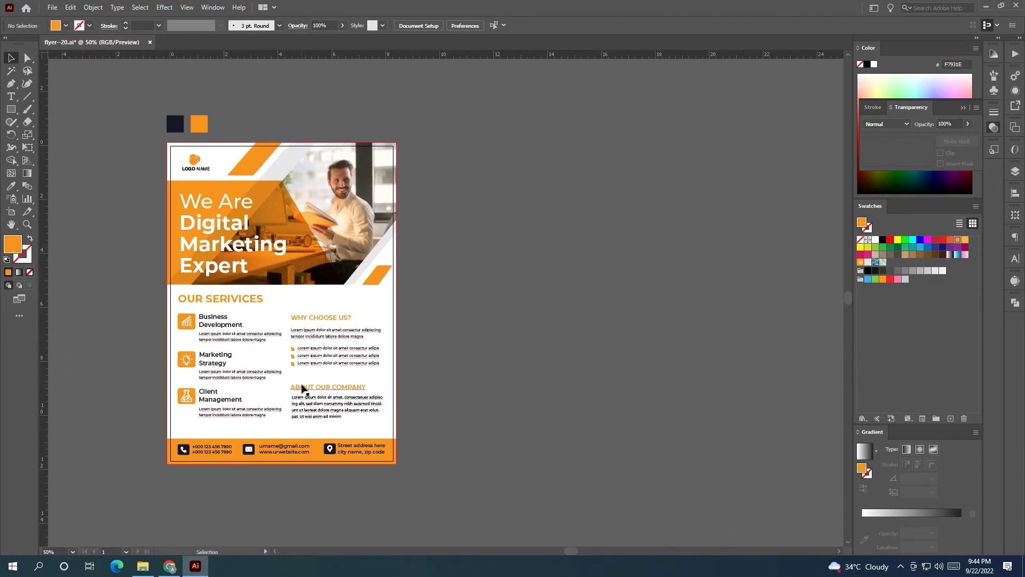
{"action": "left_click", "coordinate": [302, 388]}
{"action": "left_click", "coordinate": [883, 240]}
{"action": "left_click", "coordinate": [443, 395]}
{"action": "left_click", "coordinate": [315, 319]}
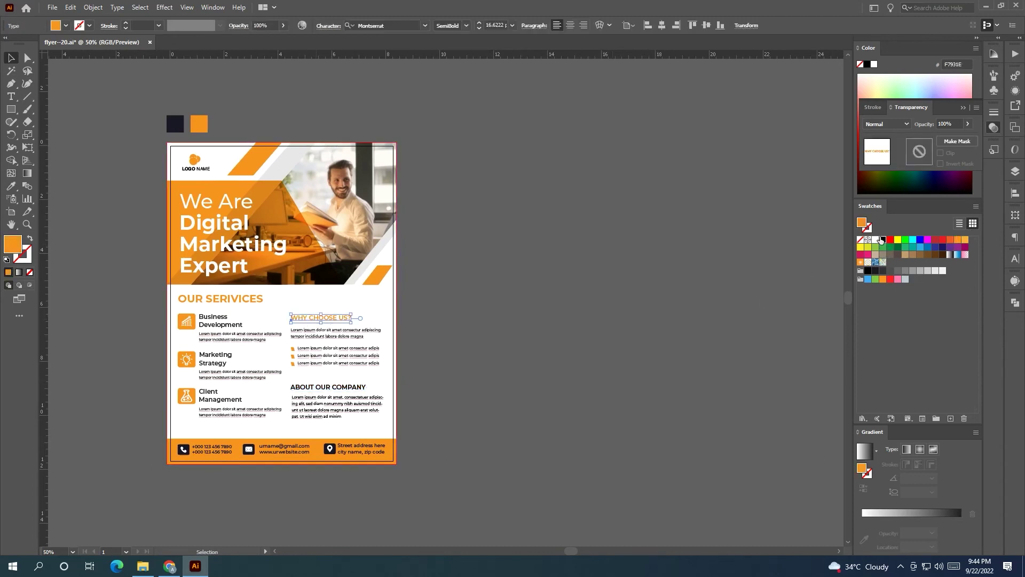
{"action": "left_click", "coordinate": [882, 240]}
{"action": "left_click", "coordinate": [667, 476]}
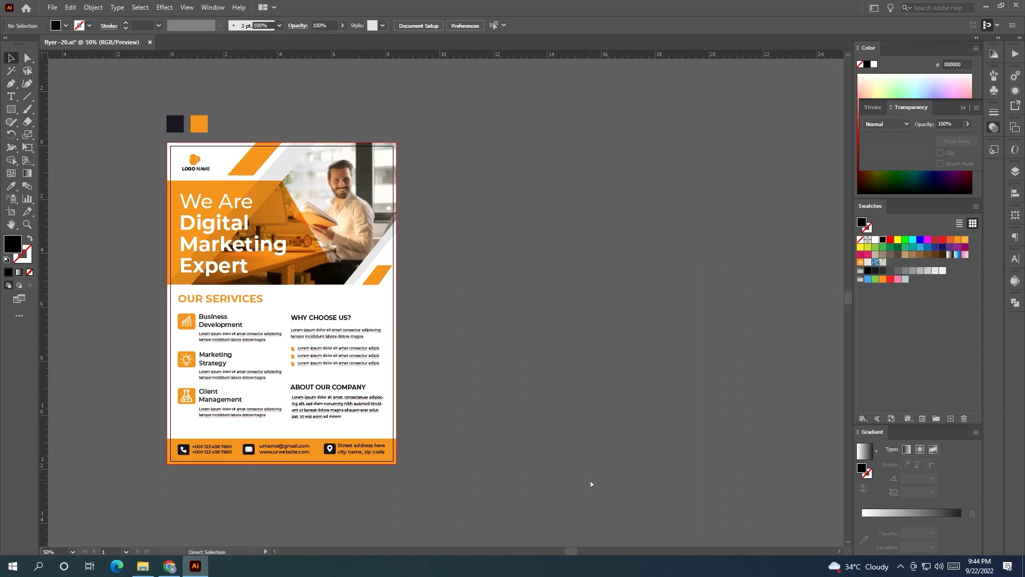
{"action": "key", "text": "ctrl+z"}
{"action": "key", "text": "ctrl+z"}
{"action": "left_click_drag", "start_coordinate": [590, 418], "coordinate": [650, 426]}
Make the phone, envelope and location icon backgrounds white, sampled from the page
{"action": "scroll", "coordinate": [309, 483], "scroll_direction": "up", "scroll_amount": 2}
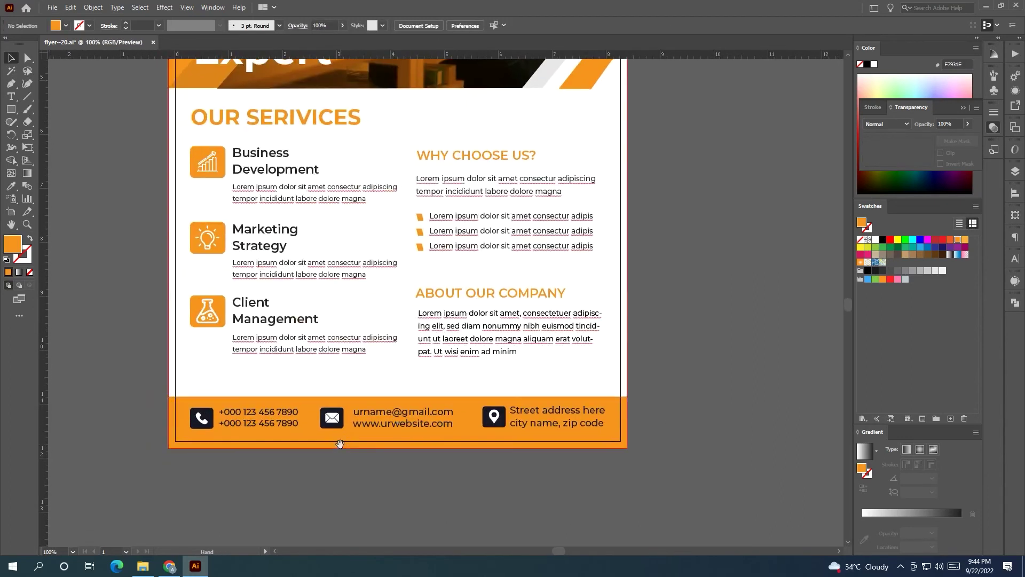
{"action": "left_click", "coordinate": [202, 418]}
{"action": "left_click", "coordinate": [336, 417], "text": "shift"}
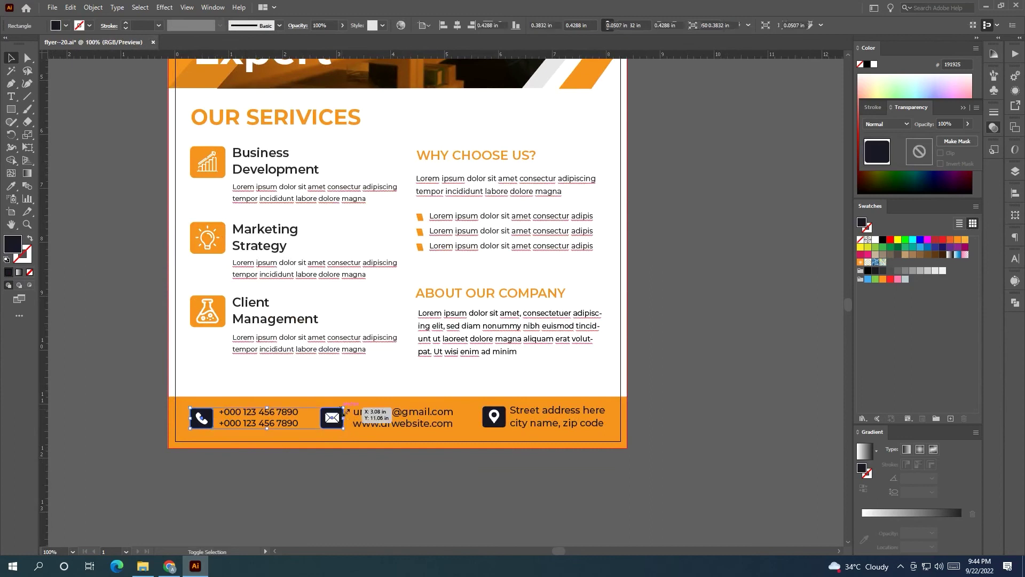
{"action": "left_click", "coordinate": [497, 410], "text": "shift"}
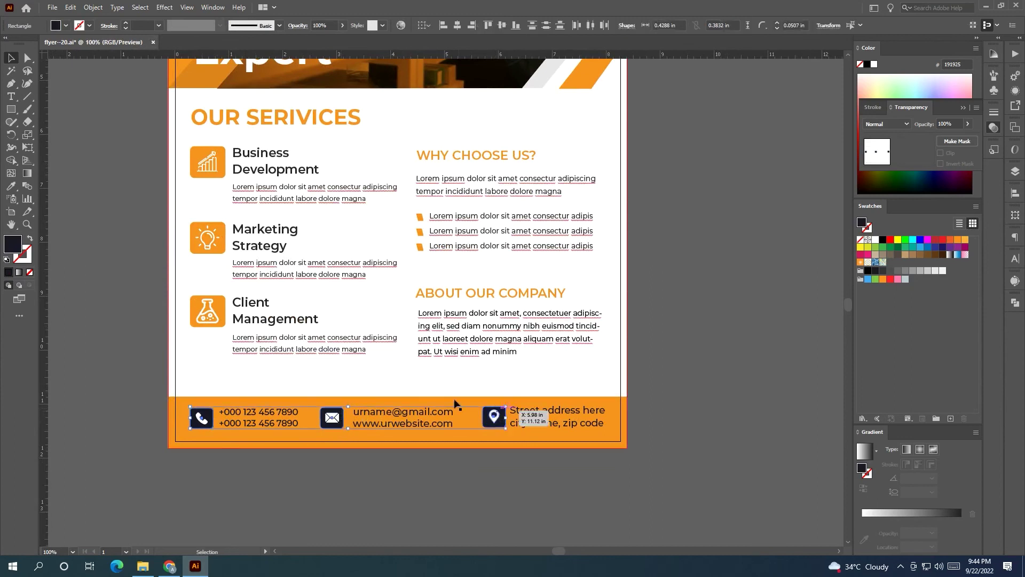
{"action": "left_click", "coordinate": [11, 186]}
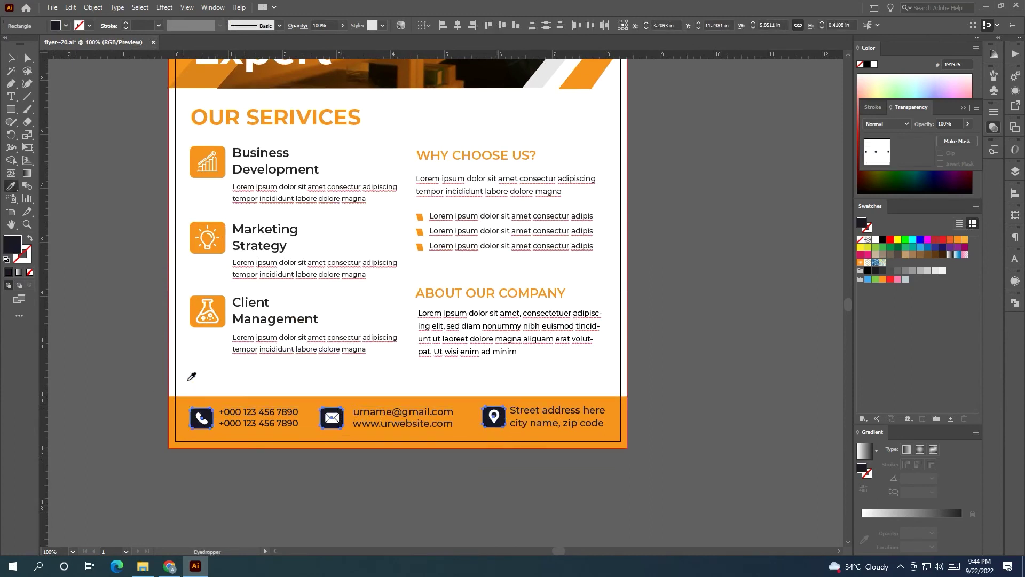
{"action": "left_click", "coordinate": [191, 376]}
Colour the phone, envelope and location symbols orange to match the headings
{"action": "left_click", "coordinate": [11, 58]}
{"action": "left_click", "coordinate": [202, 419]}
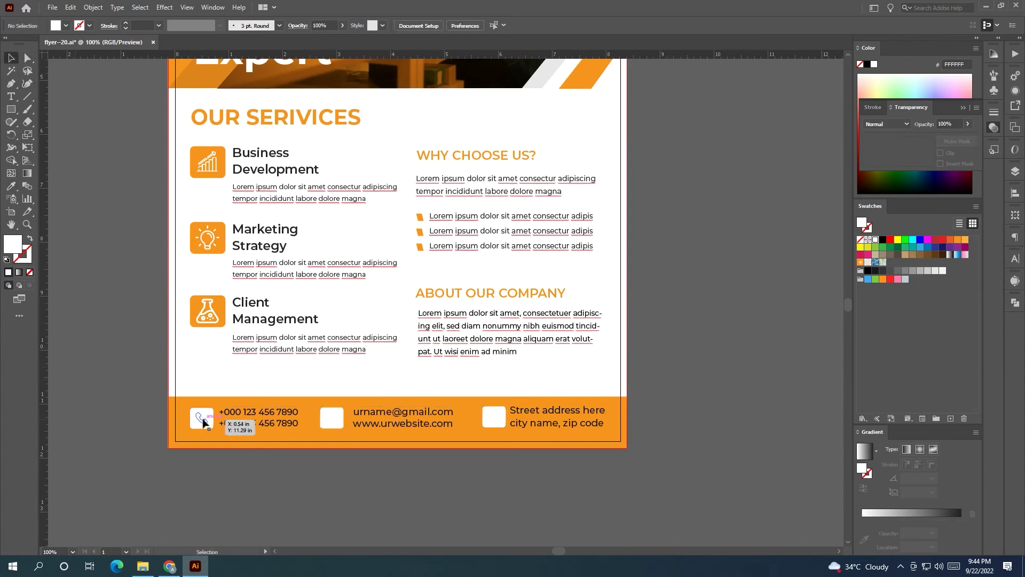
{"action": "left_click", "coordinate": [338, 422], "text": "shift"}
{"action": "left_click", "coordinate": [492, 417], "text": "shift"}
{"action": "left_click", "coordinate": [10, 187]}
{"action": "left_click", "coordinate": [180, 398]}
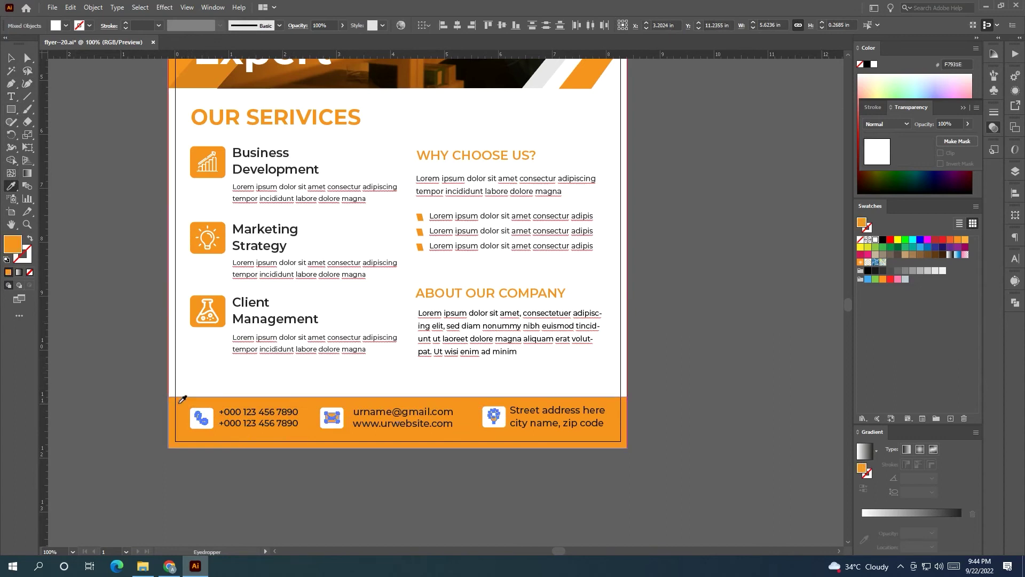
{"action": "left_click", "coordinate": [11, 58]}
{"action": "left_click", "coordinate": [114, 216]}
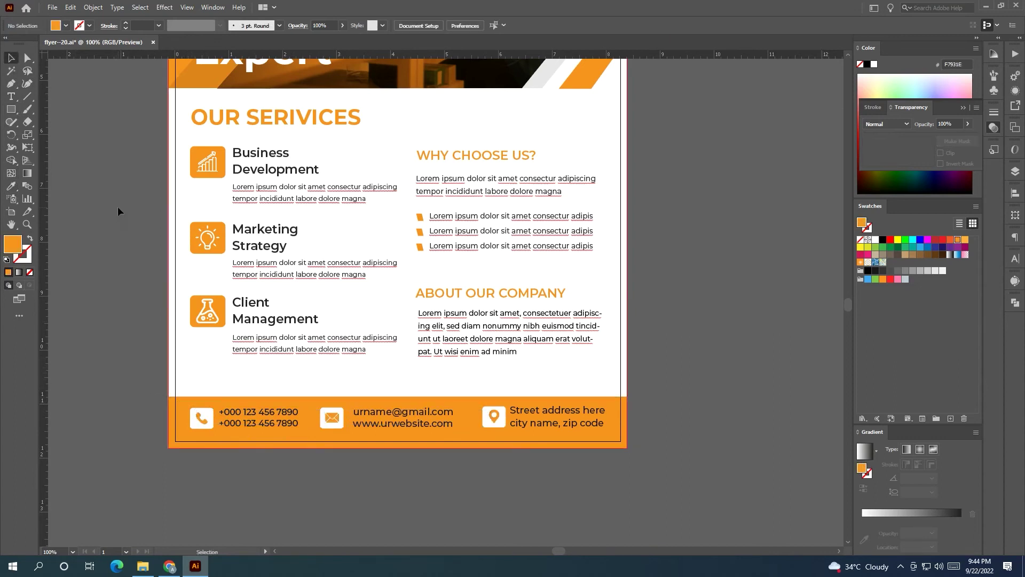
Select the footer phone-number, email and website text, then clear the selection
{"action": "left_click_drag", "start_coordinate": [320, 382], "coordinate": [341, 434]}
{"action": "left_click", "coordinate": [404, 417]}
{"action": "key", "text": "super"}
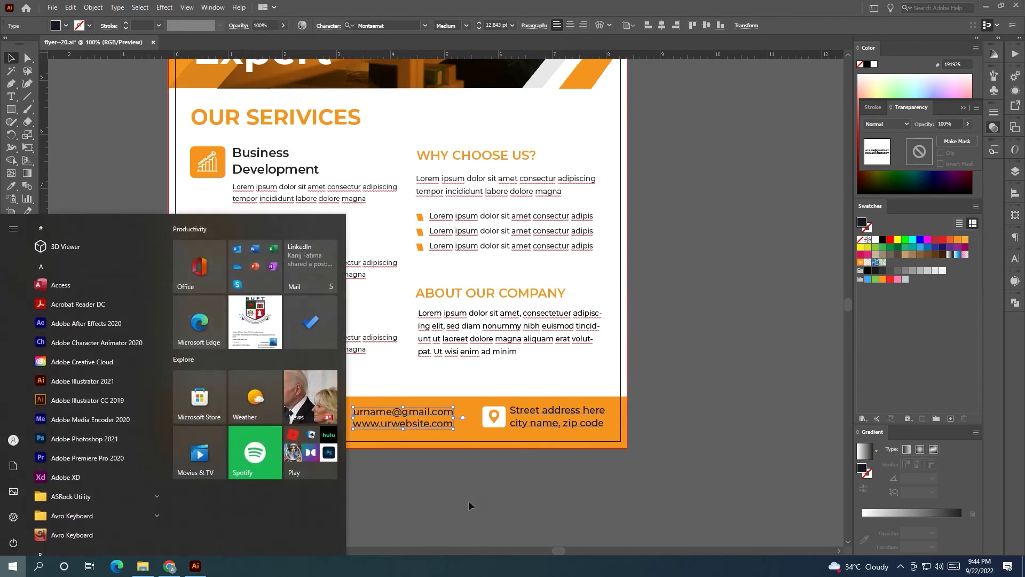
{"action": "left_click", "coordinate": [469, 506]}
{"action": "left_click", "coordinate": [259, 417]}
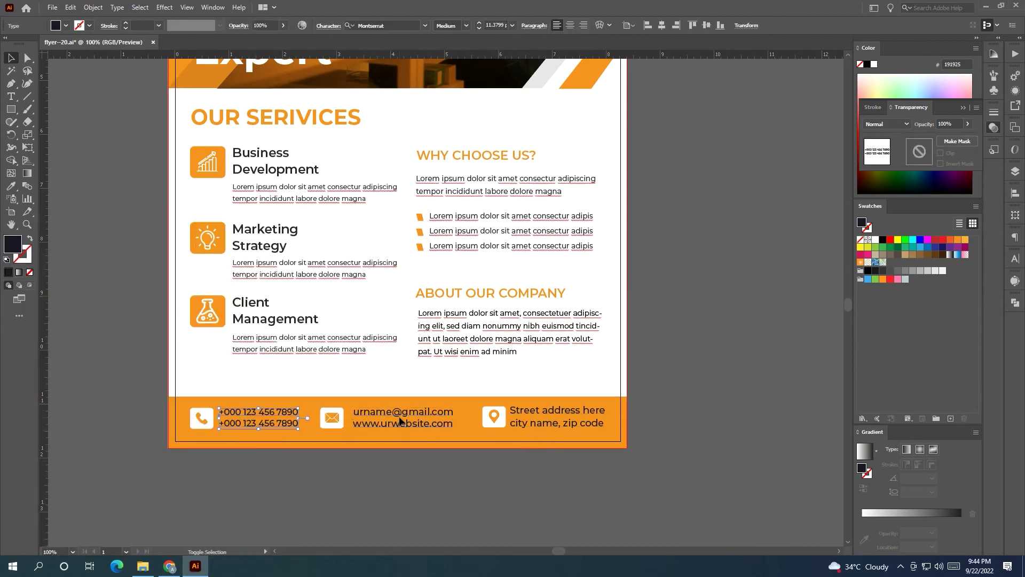
{"action": "left_click", "coordinate": [814, 319]}
Add a left-margin guide and nudge the headline left onto it, checking the logo's alignment
{"action": "scroll", "coordinate": [745, 319], "scroll_direction": "down", "scroll_amount": 1, "text": "alt"}
{"action": "left_click_drag", "start_coordinate": [745, 319], "coordinate": [605, 424]}
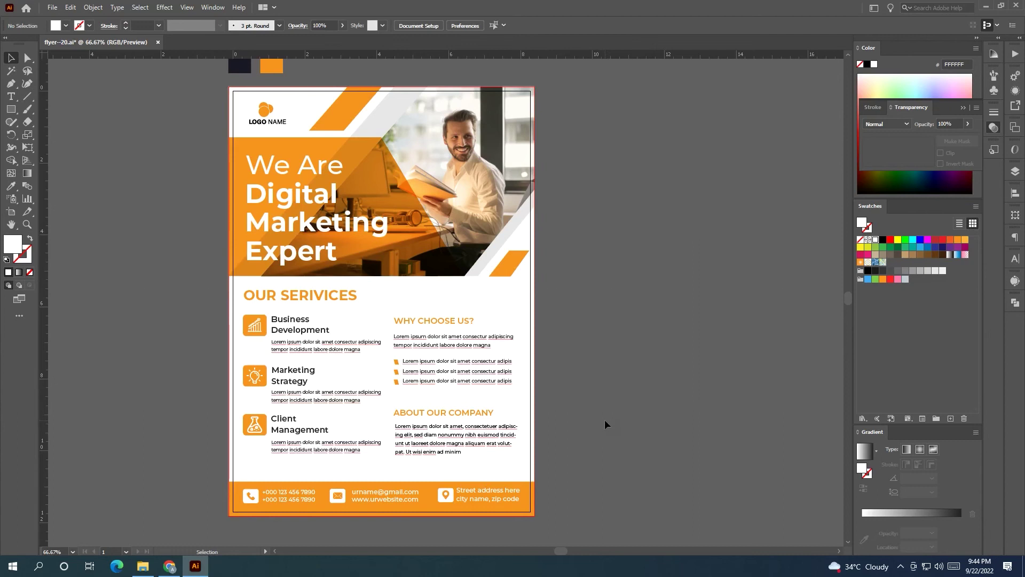
{"action": "scroll", "coordinate": [591, 430], "scroll_direction": "down", "scroll_amount": 1}
{"action": "left_click_drag", "start_coordinate": [590, 419], "coordinate": [521, 403]}
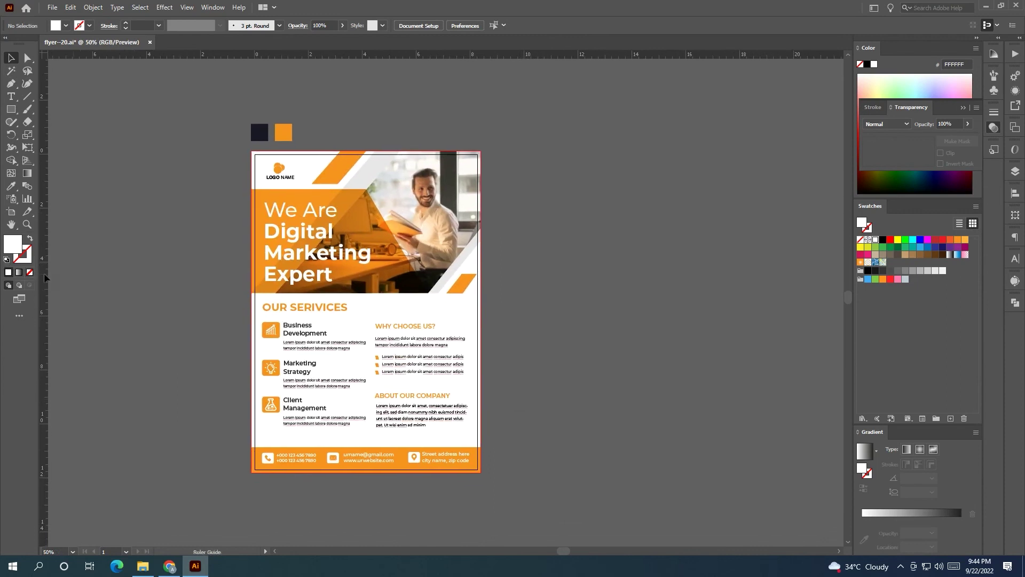
{"action": "left_click_drag", "start_coordinate": [256, 341], "coordinate": [262, 346]}
{"action": "left_click", "coordinate": [298, 276]}
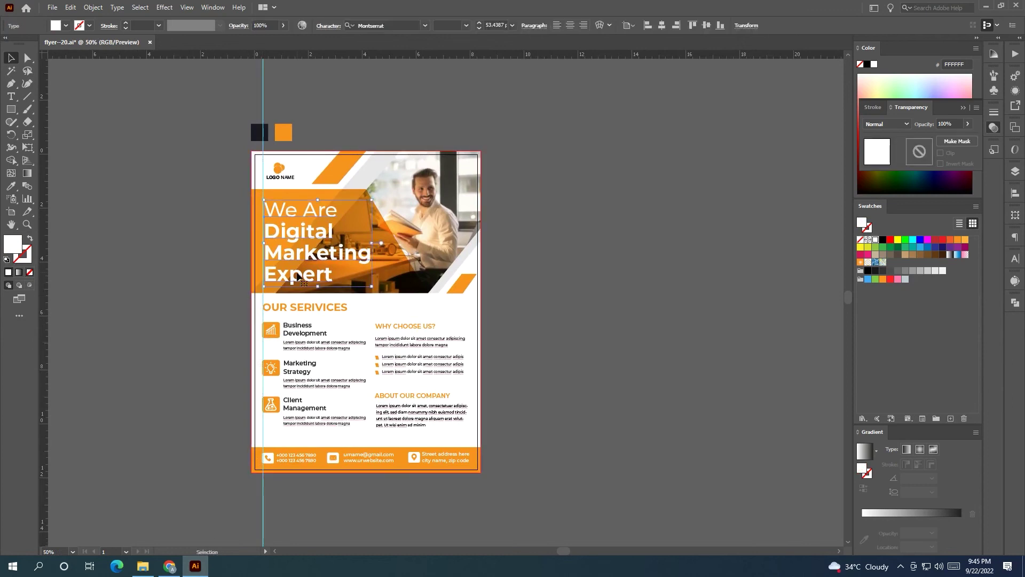
{"action": "key", "text": "Left"}
{"action": "key", "text": "Left"}
{"action": "key", "text": "Left"}
{"action": "left_click", "coordinate": [223, 248]}
{"action": "left_click", "coordinate": [280, 174]}
{"action": "key", "text": "Left"}
{"action": "key", "text": "Left"}
{"action": "key", "text": "Left"}
{"action": "key", "text": "Left"}
{"action": "key", "text": "Left"}
{"action": "key", "text": "Left"}
{"action": "left_click", "coordinate": [164, 207]}
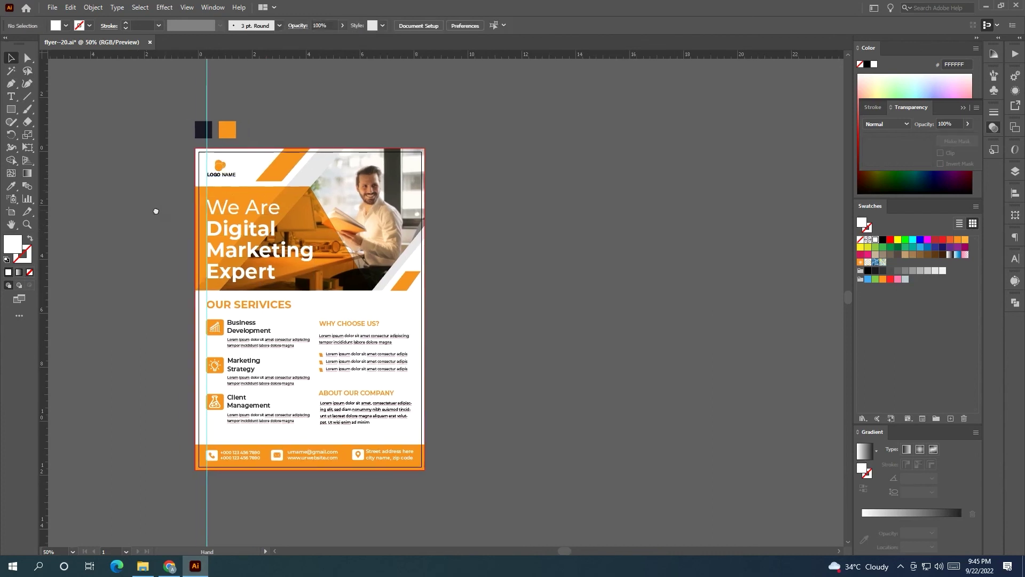
Add a right-margin guide and nudge the WHY CHOOSE US? and ABOUT OUR COMPANY text about 0.06 in right
{"action": "scroll", "coordinate": [147, 207], "scroll_direction": "right", "scroll_amount": 3}
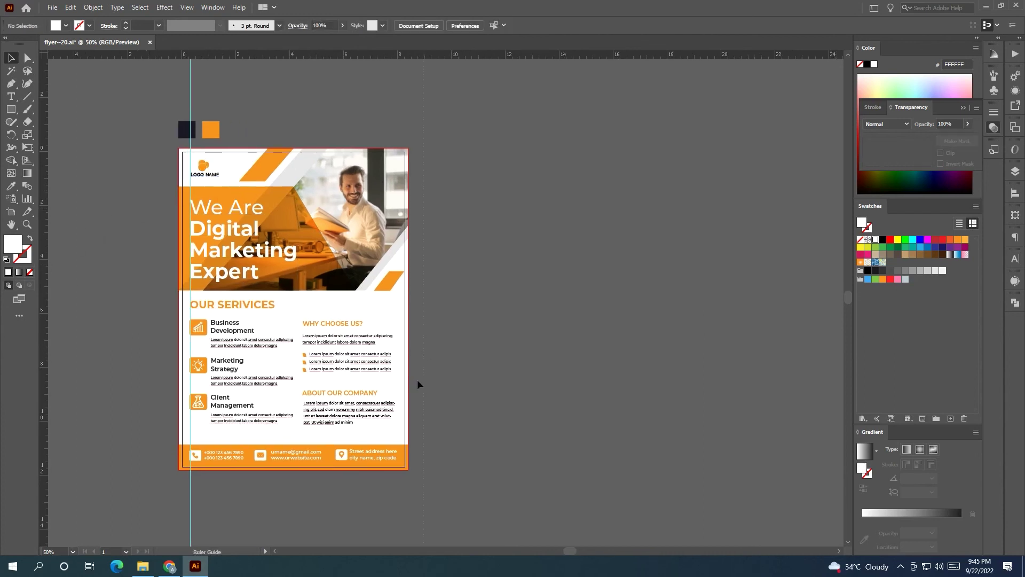
{"action": "left_click_drag", "start_coordinate": [417, 381], "coordinate": [398, 452]}
{"action": "left_click_drag", "start_coordinate": [396, 450], "coordinate": [396, 451]}
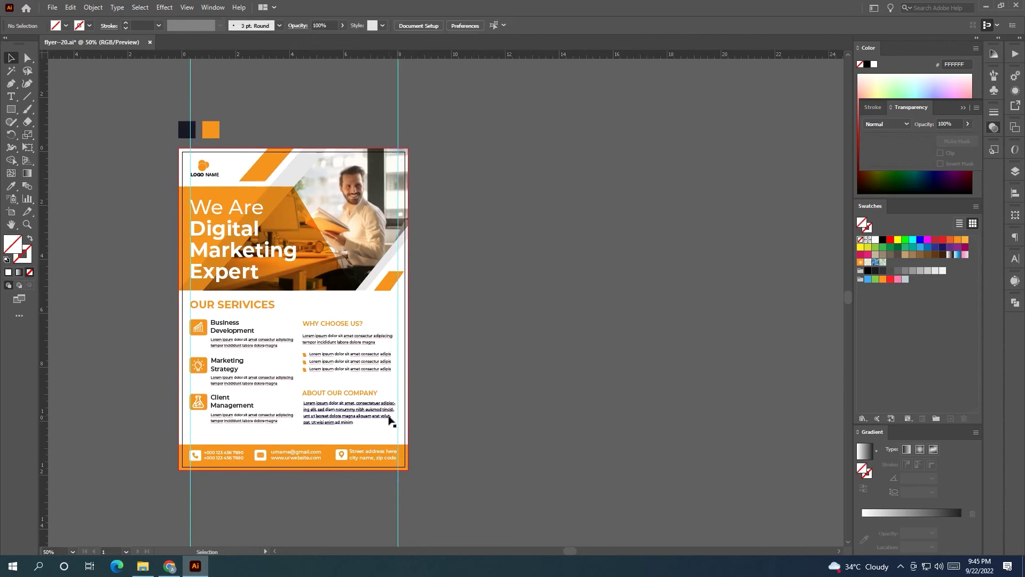
{"action": "left_click", "coordinate": [392, 417]}
{"action": "left_click", "coordinate": [356, 370], "text": "shift"}
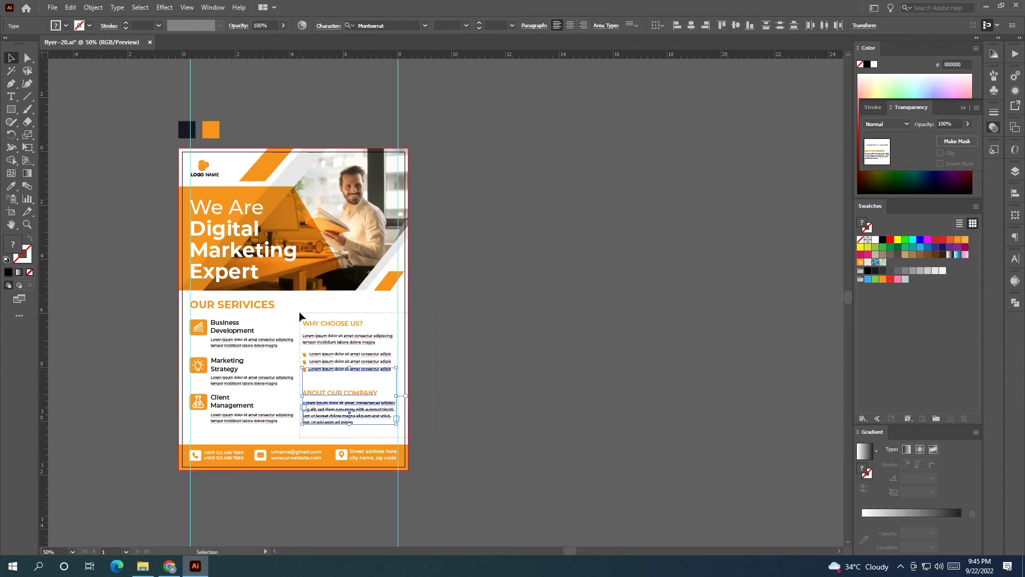
{"action": "left_click_drag", "start_coordinate": [300, 316], "coordinate": [378, 394]}
{"action": "key", "text": "Right"}
{"action": "key", "text": "Right"}
{"action": "key", "text": "Right"}
{"action": "key", "text": "Right"}
{"action": "key", "text": "Right"}
{"action": "key", "text": "Right"}
{"action": "key", "text": "Right"}
{"action": "key", "text": "Right"}
{"action": "key", "text": "Right"}
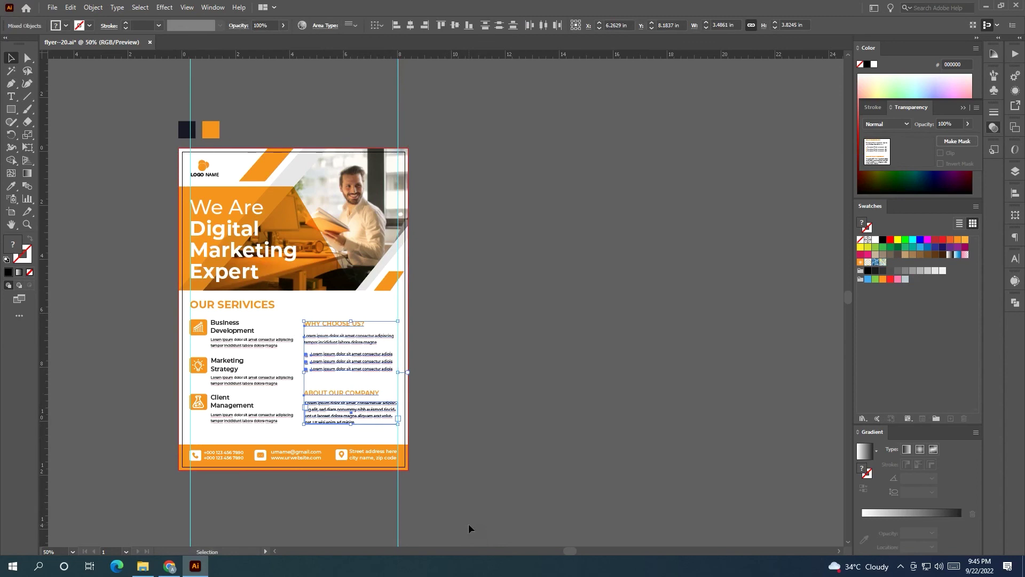
{"action": "left_click", "coordinate": [530, 400]}
{"action": "left_click_drag", "start_coordinate": [513, 354], "coordinate": [523, 384]}
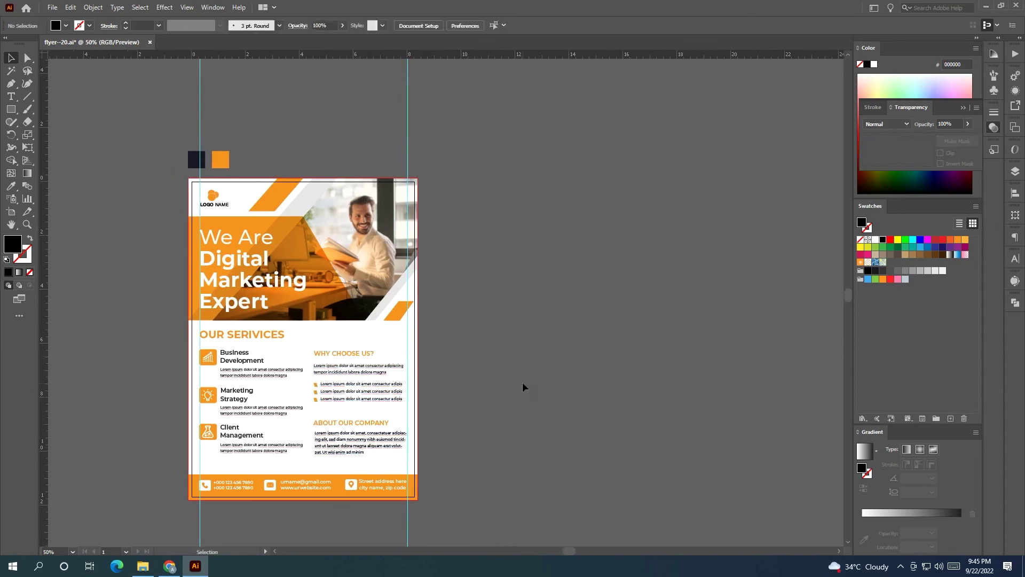
{"action": "left_click_drag", "start_coordinate": [527, 385], "coordinate": [527, 396]}
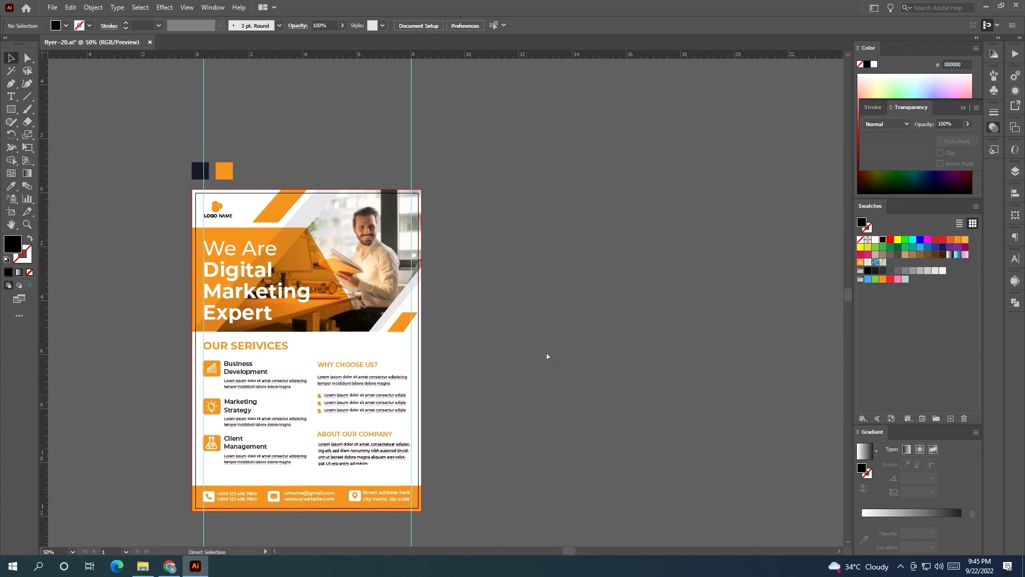
Save the flyer as flyer-20.ai and pan the artwork back into view
{"action": "key", "text": "ctrl+s"}
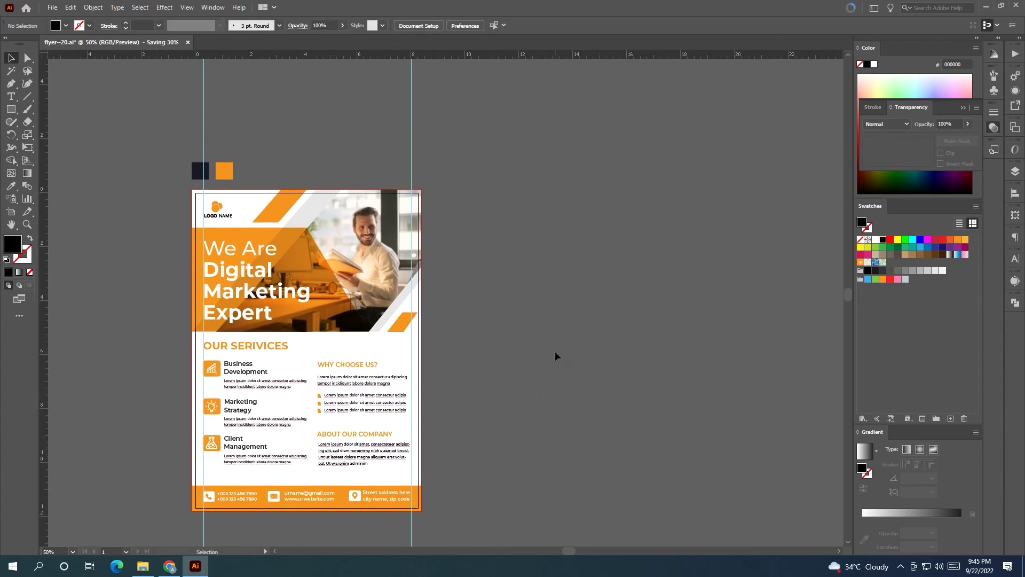
{"action": "left_click_drag", "start_coordinate": [522, 370], "coordinate": [559, 332]}
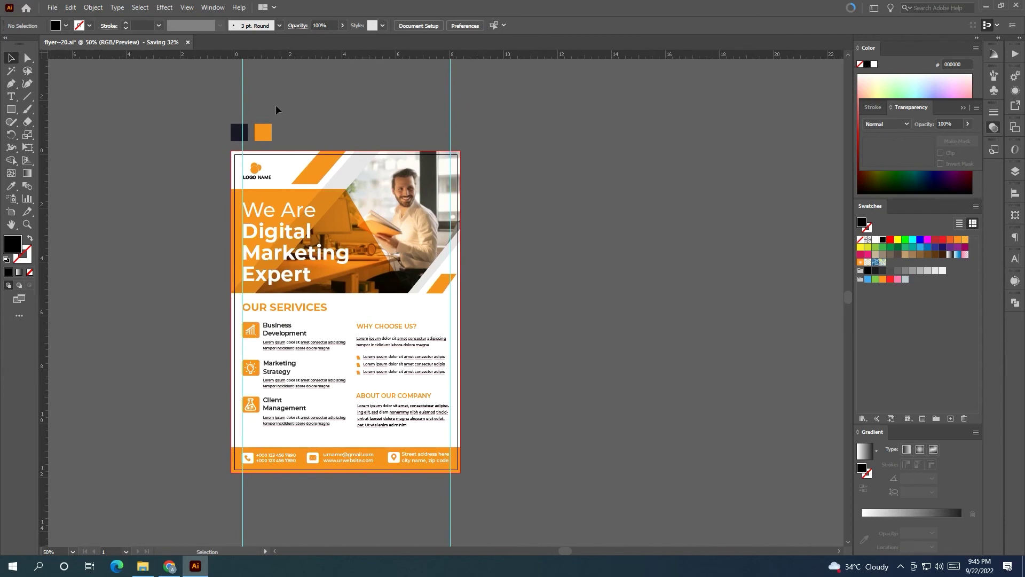
{"action": "scroll", "coordinate": [516, 238], "scroll_direction": "down", "scroll_amount": 2}
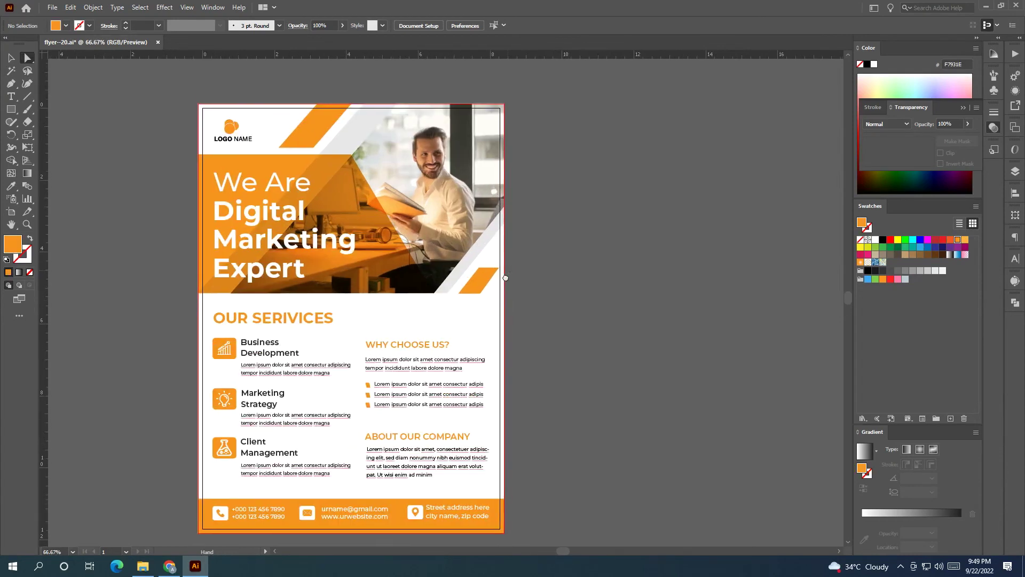
Drag the orange stripe's corner and bottom anchor points out to the flyer's right edge
{"action": "mouse_move", "coordinate": [506, 278]}
{"action": "left_mouse_down"}
{"action": "mouse_move", "coordinate": [498, 291]}
{"action": "mouse_move", "coordinate": [464, 267]}
{"action": "mouse_move", "coordinate": [477, 237]}
{"action": "left_mouse_up"}
{"action": "scroll", "coordinate": [537, 280], "scroll_direction": "up", "scroll_amount": 1}
{"action": "left_click_drag", "start_coordinate": [471, 288], "coordinate": [478, 287]}
{"action": "left_click_drag", "start_coordinate": [451, 324], "coordinate": [482, 323]}
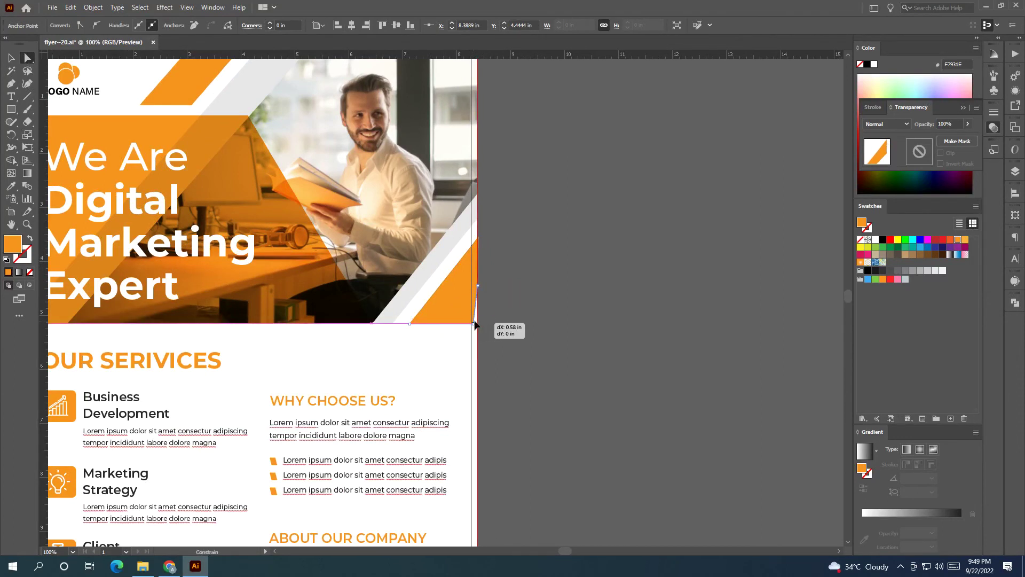
{"action": "left_click", "coordinate": [539, 317]}
Shift the orange triangle's lower point 0.11 in right and lower its top point 0.15 in
{"action": "scroll", "coordinate": [581, 314], "scroll_direction": "down", "scroll_amount": 1}
{"action": "scroll", "coordinate": [580, 314], "scroll_direction": "down", "scroll_amount": 1}
{"action": "left_click_drag", "start_coordinate": [592, 290], "coordinate": [521, 270]}
{"action": "scroll", "coordinate": [475, 270], "scroll_direction": "up", "scroll_amount": 3}
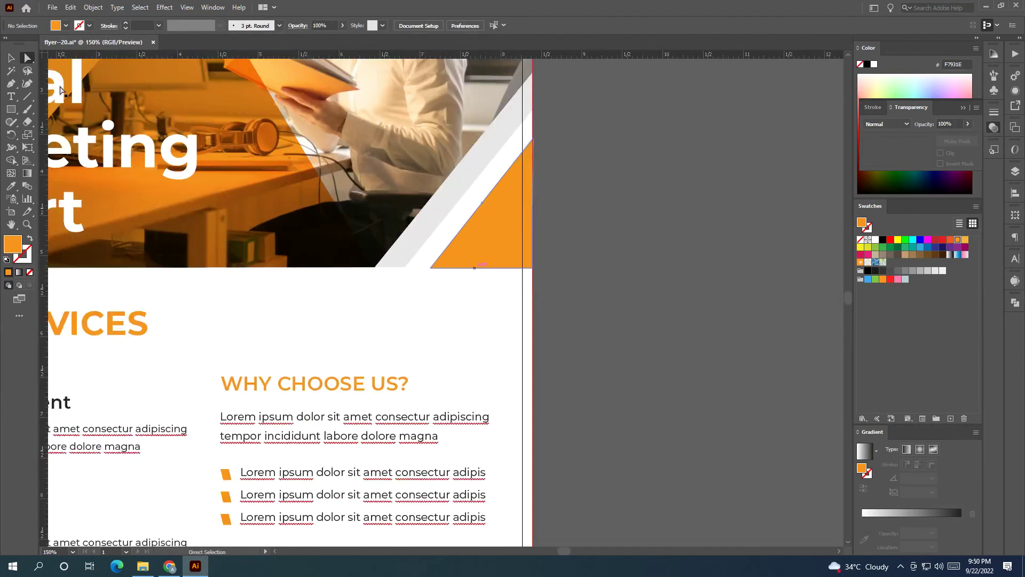
{"action": "left_click", "coordinate": [468, 272]}
{"action": "scroll", "coordinate": [469, 291], "scroll_direction": "up", "scroll_amount": 2}
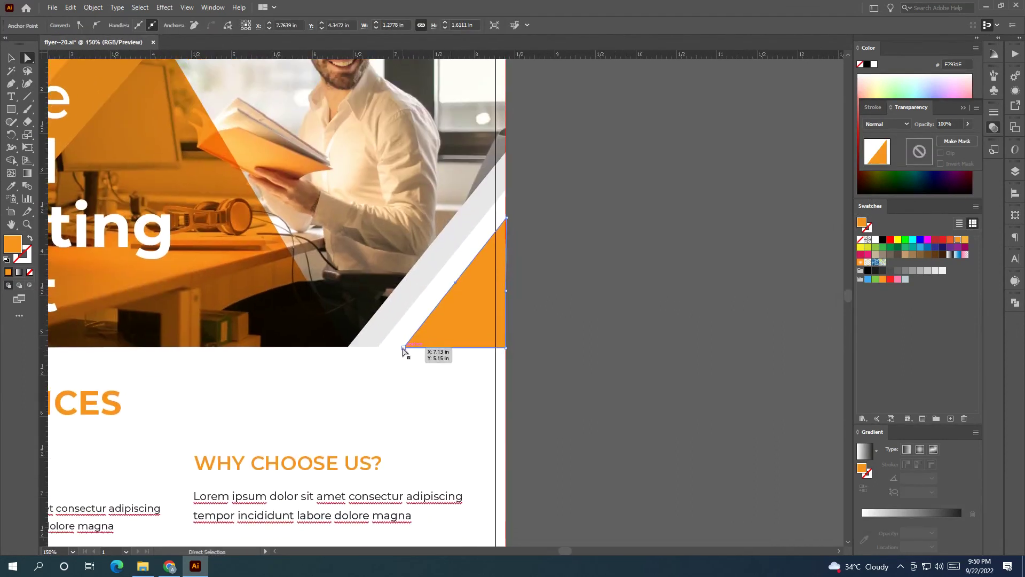
{"action": "left_click", "coordinate": [404, 348]}
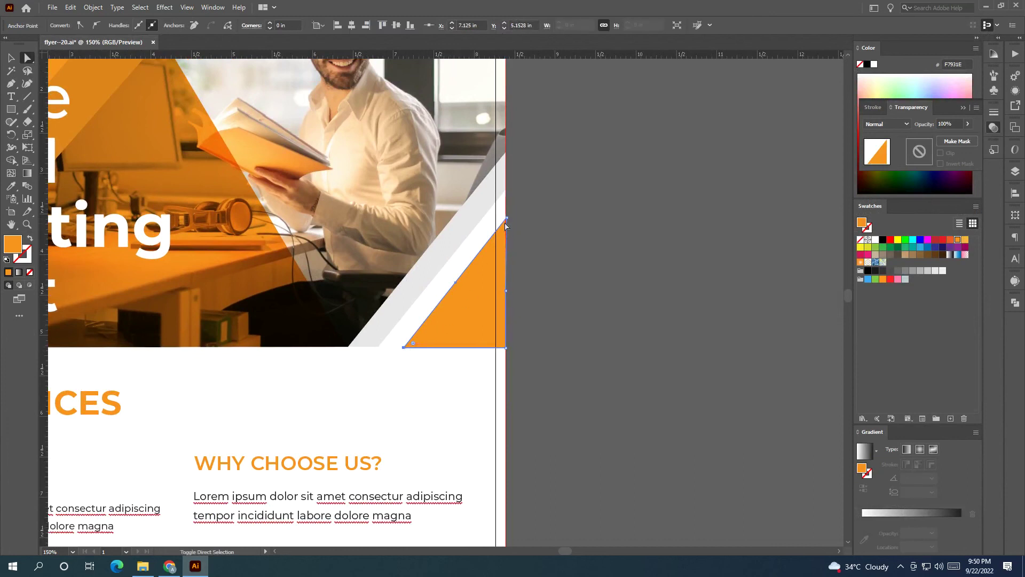
{"action": "left_click_drag", "start_coordinate": [405, 347], "coordinate": [416, 347]}
{"action": "left_click_drag", "start_coordinate": [508, 219], "coordinate": [508, 235]}
{"action": "left_click", "coordinate": [613, 247]}
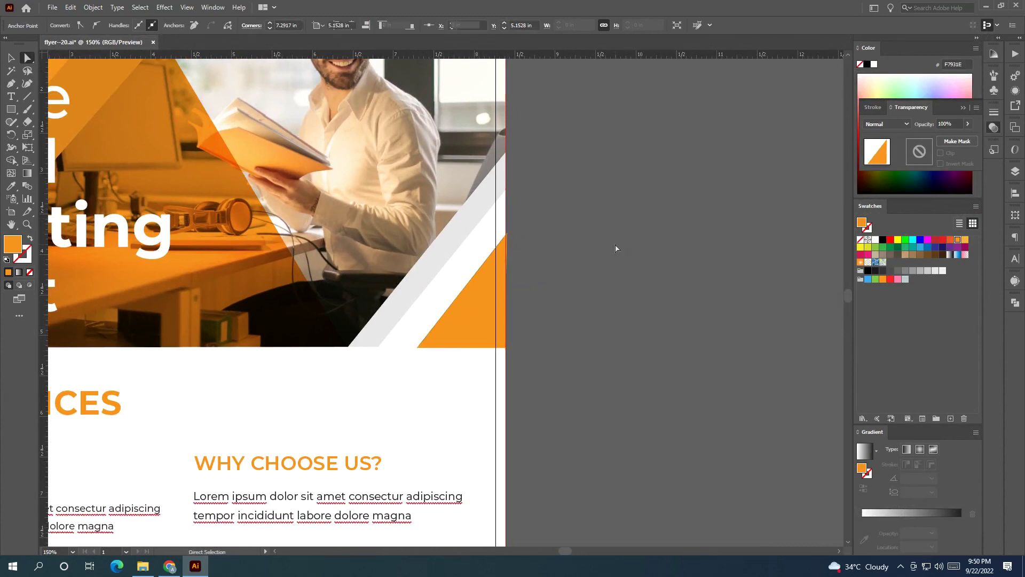
{"action": "key", "text": "ctrl+0"}
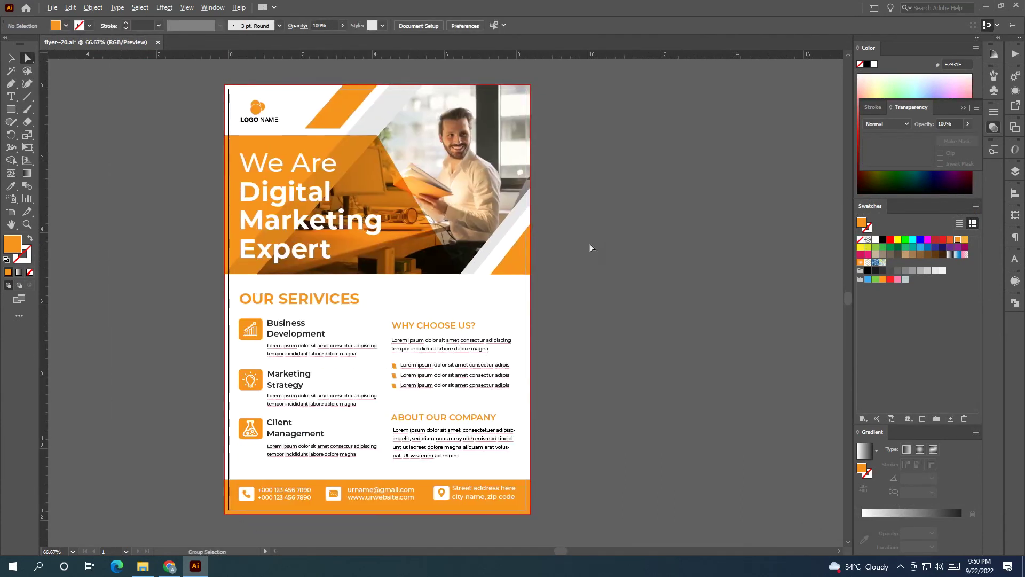
{"action": "key", "text": "ctrl+minus"}
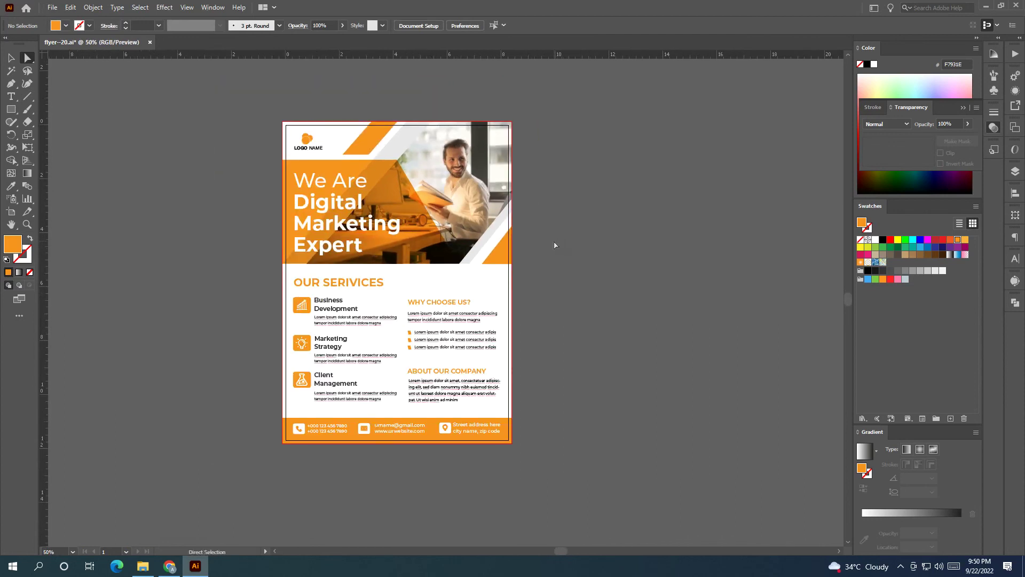